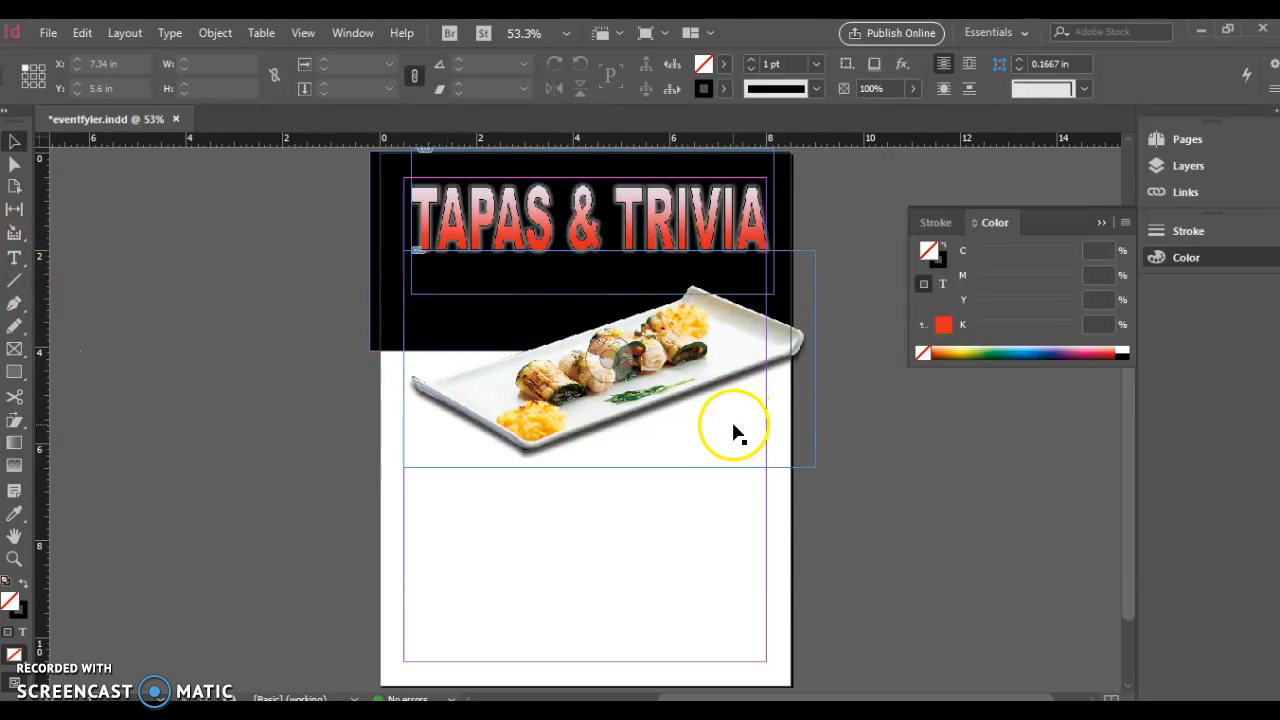
Draw a text frame below the food photo containing a question mark
{"action": "left_click", "coordinate": [14, 257]}
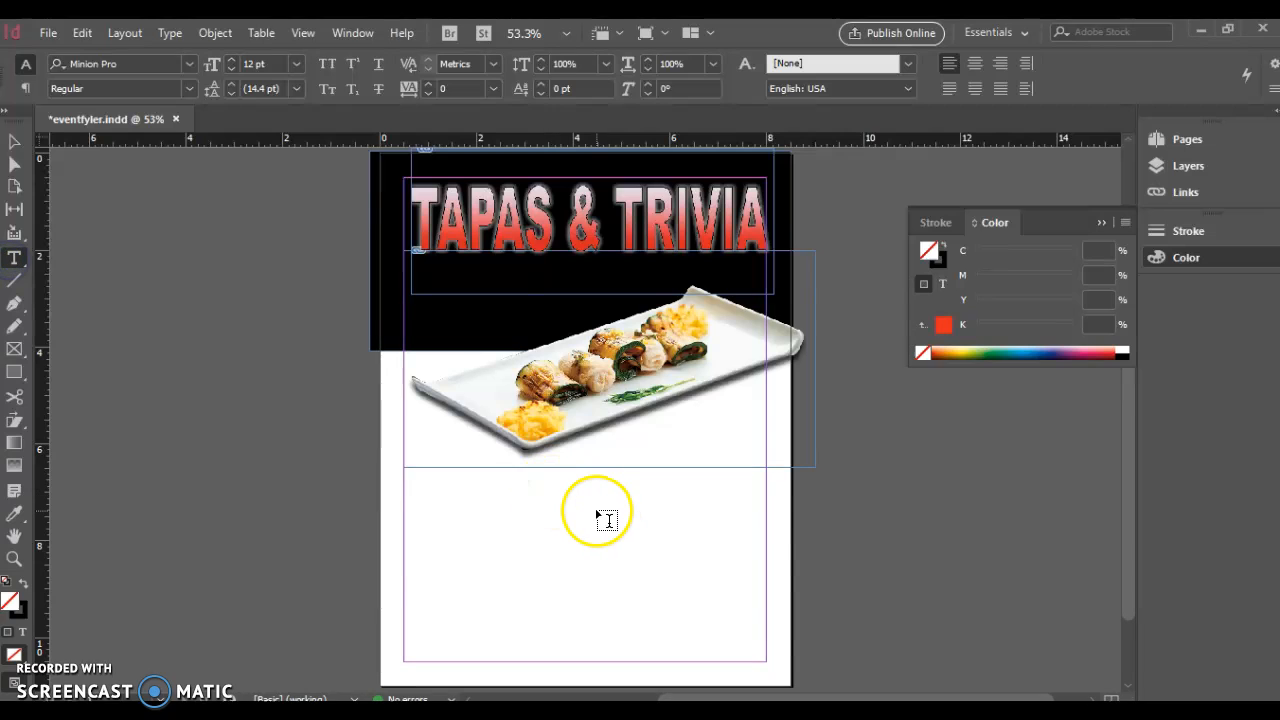
{"action": "left_click_drag", "start_coordinate": [597, 511], "coordinate": [756, 615]}
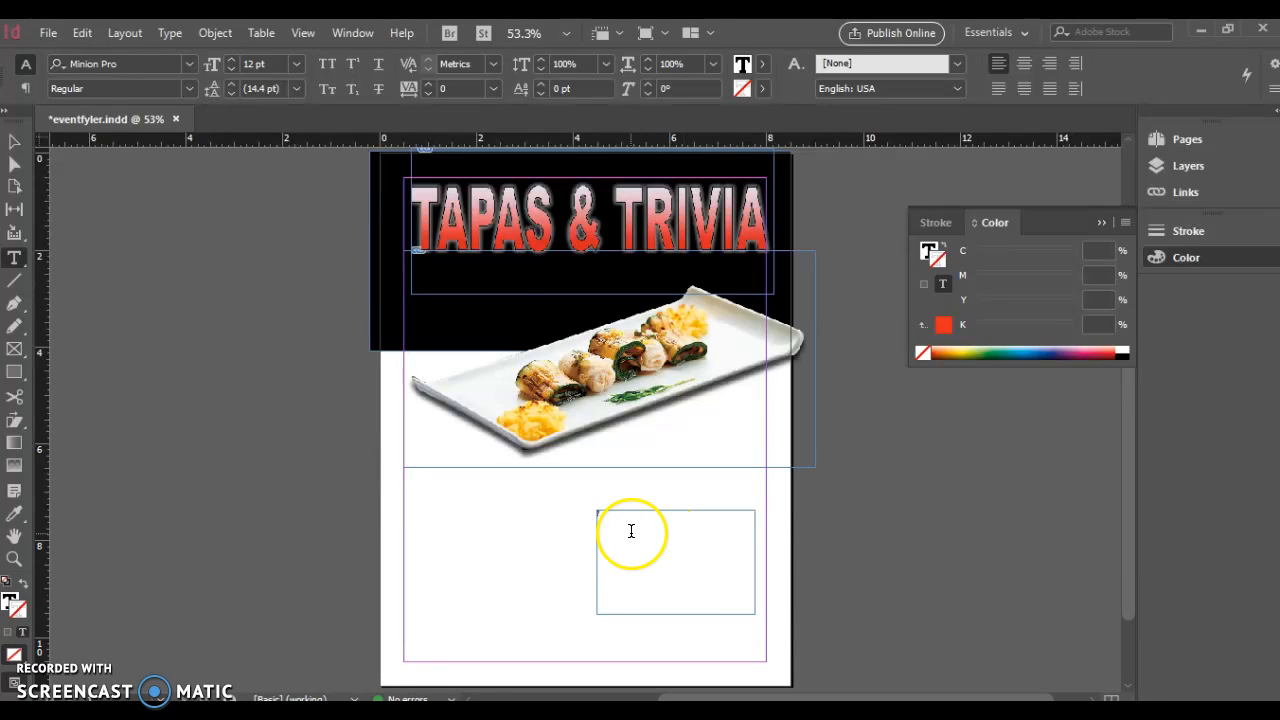
{"action": "left_click", "coordinate": [592, 518]}
Set the question mark to 72 pt Arial Black
{"action": "left_click", "coordinate": [296, 63]}
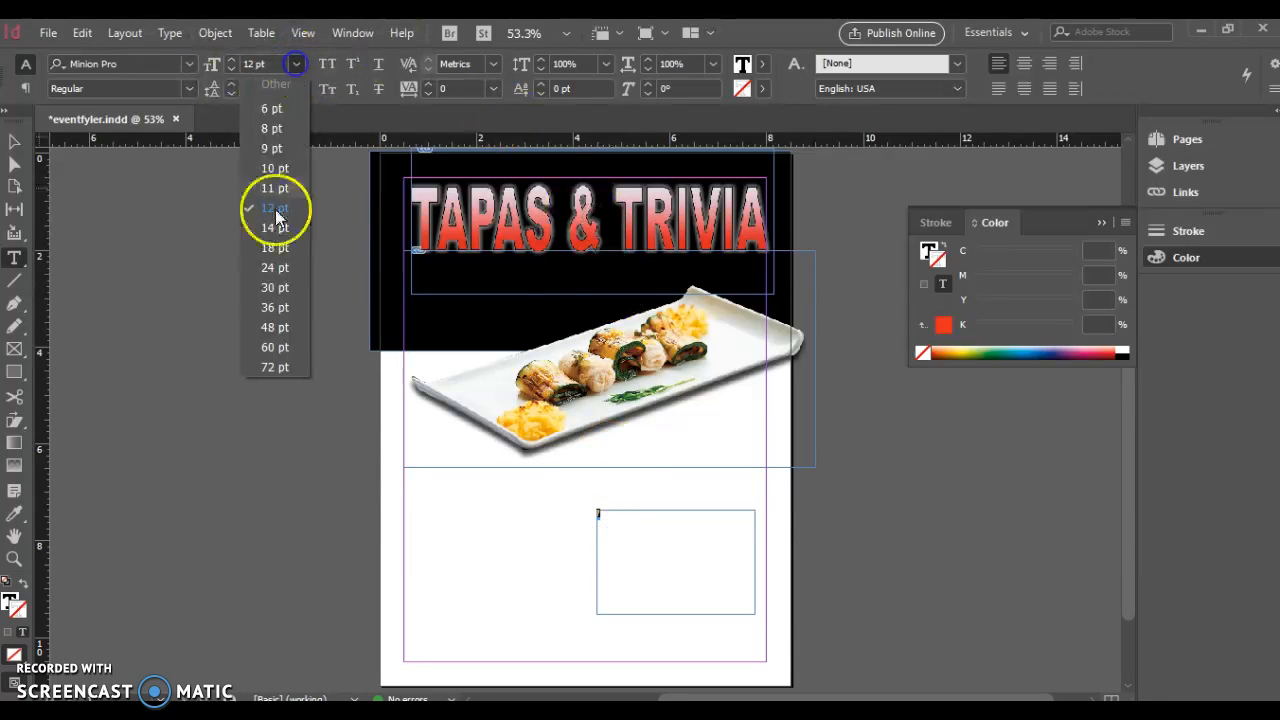
{"action": "left_click", "coordinate": [277, 368]}
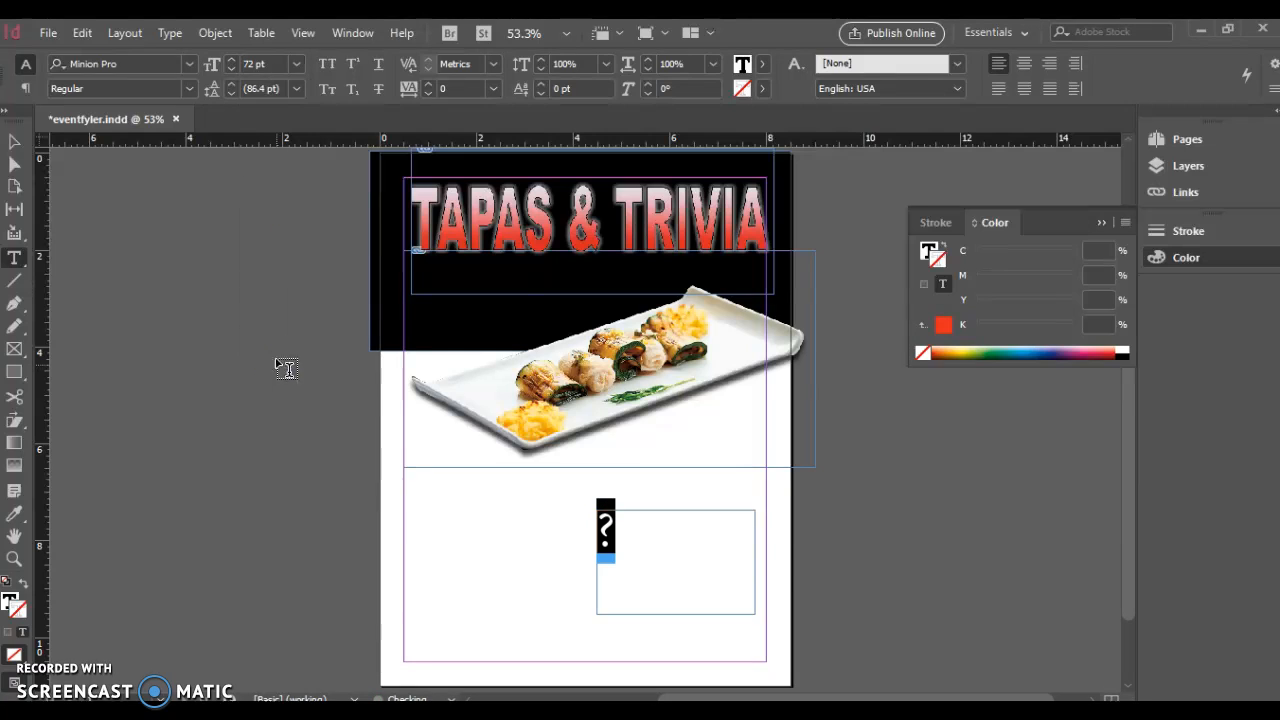
{"action": "left_click", "coordinate": [190, 64]}
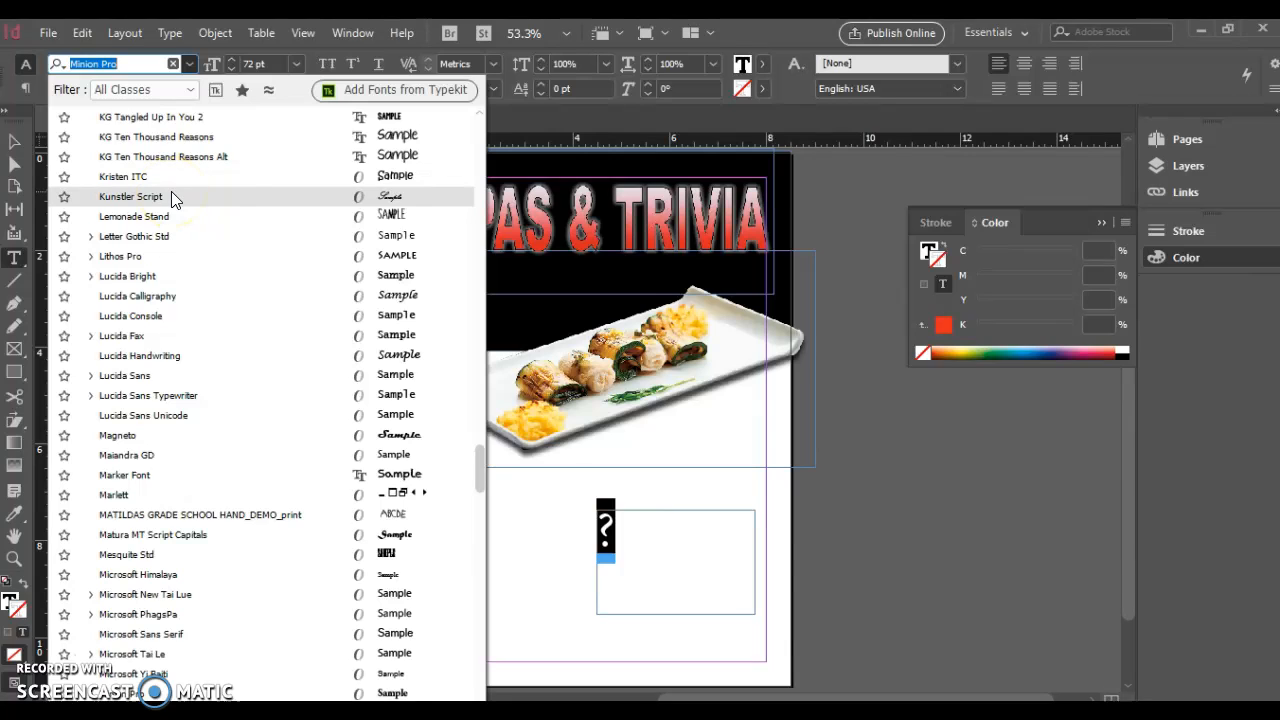
{"action": "type", "text": "ar"}
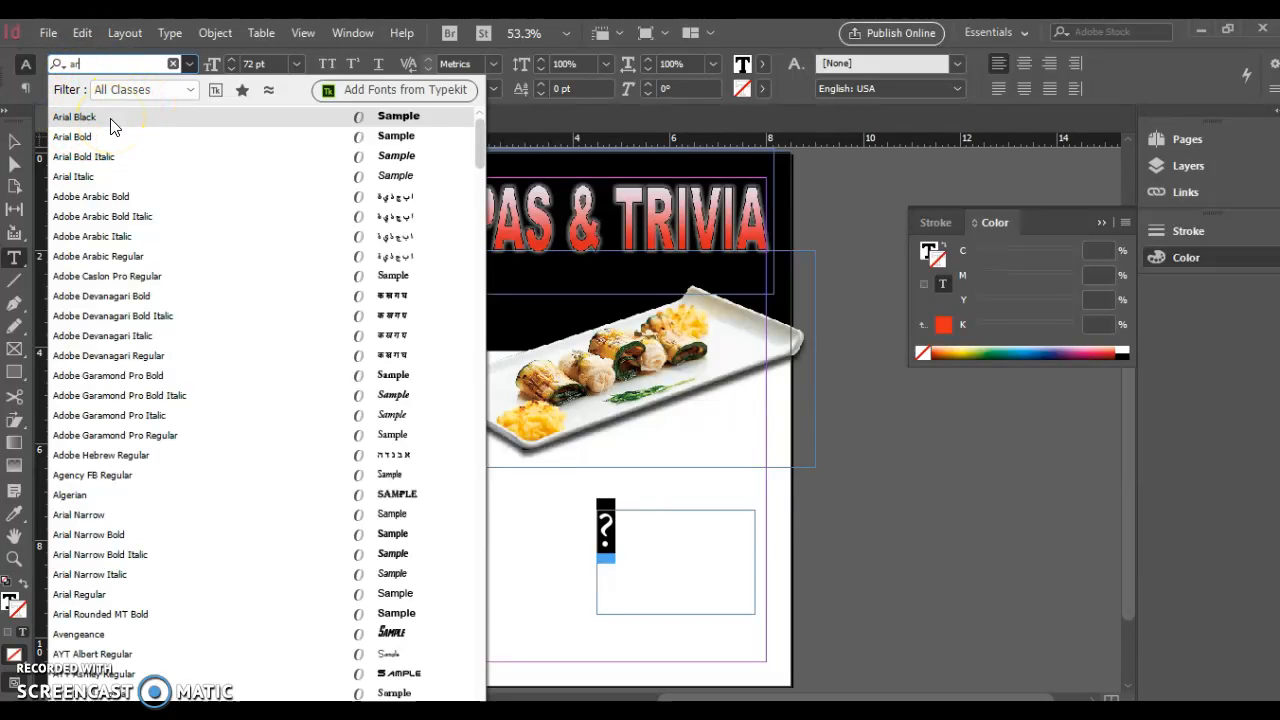
{"action": "left_click", "coordinate": [124, 117]}
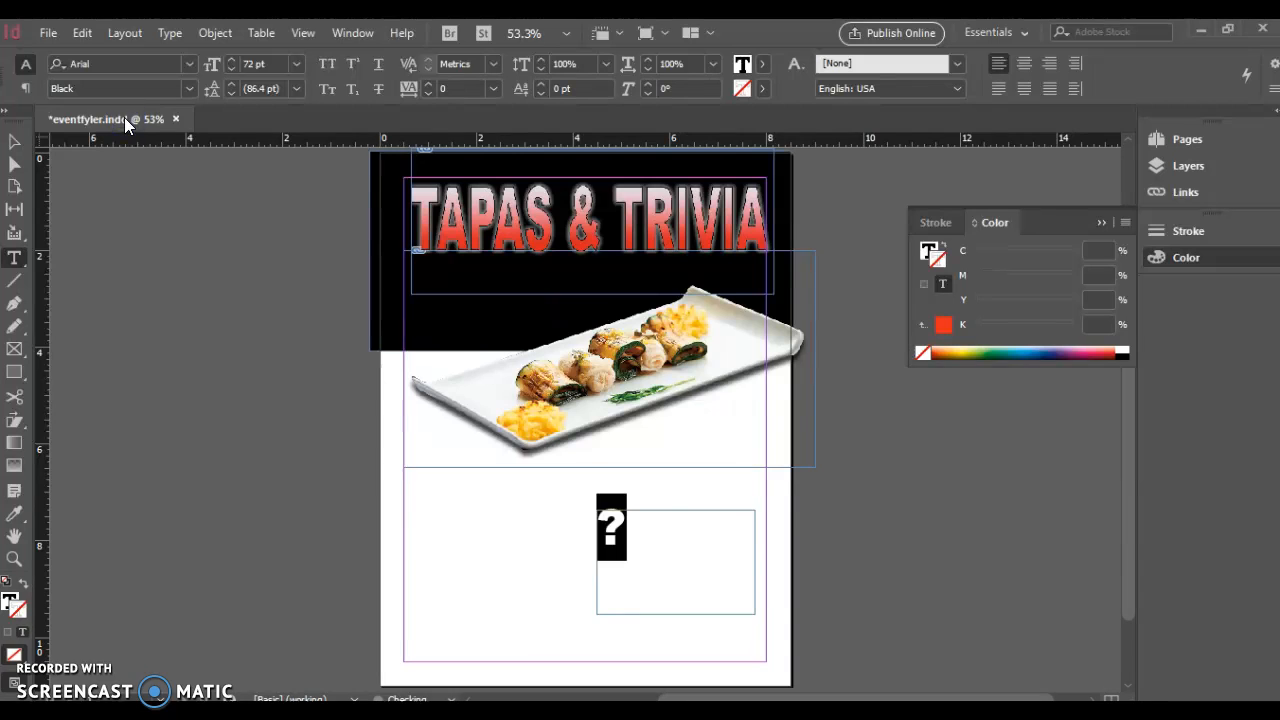
{"action": "left_click", "coordinate": [14, 141]}
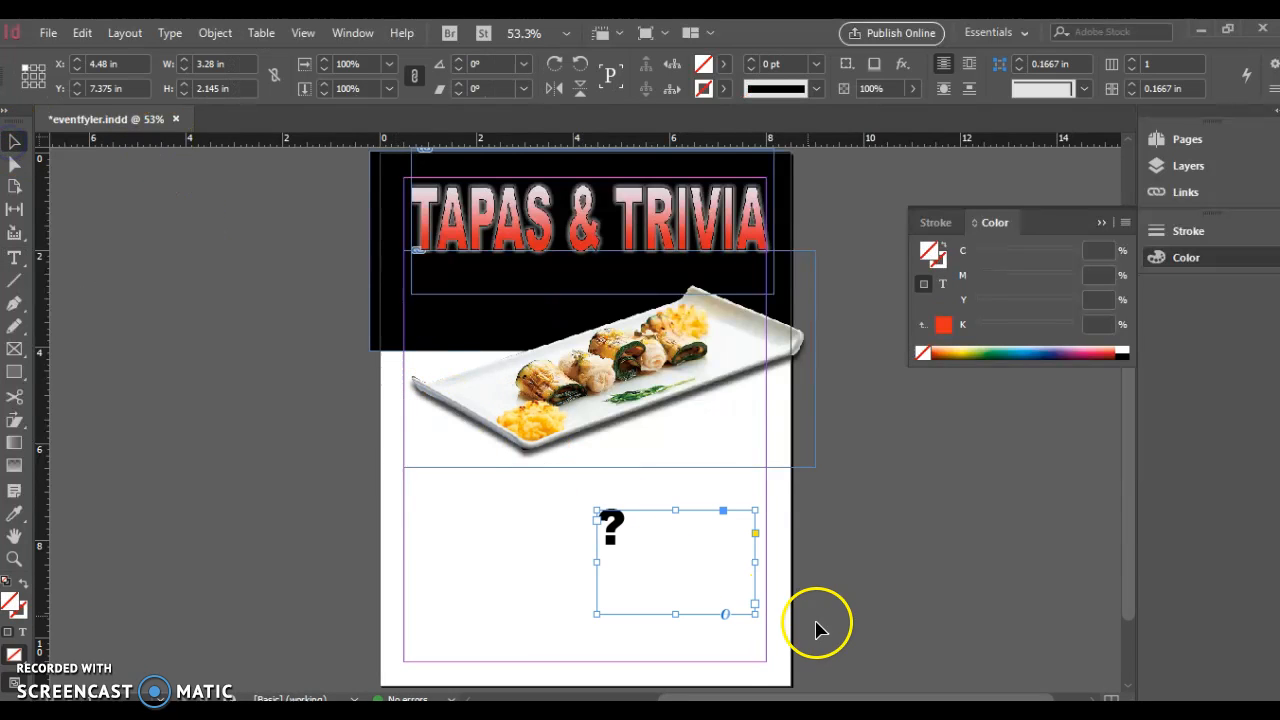
Trim the frame and enlarge the question mark to 200 pt
{"action": "left_click_drag", "start_coordinate": [758, 612], "coordinate": [711, 599]}
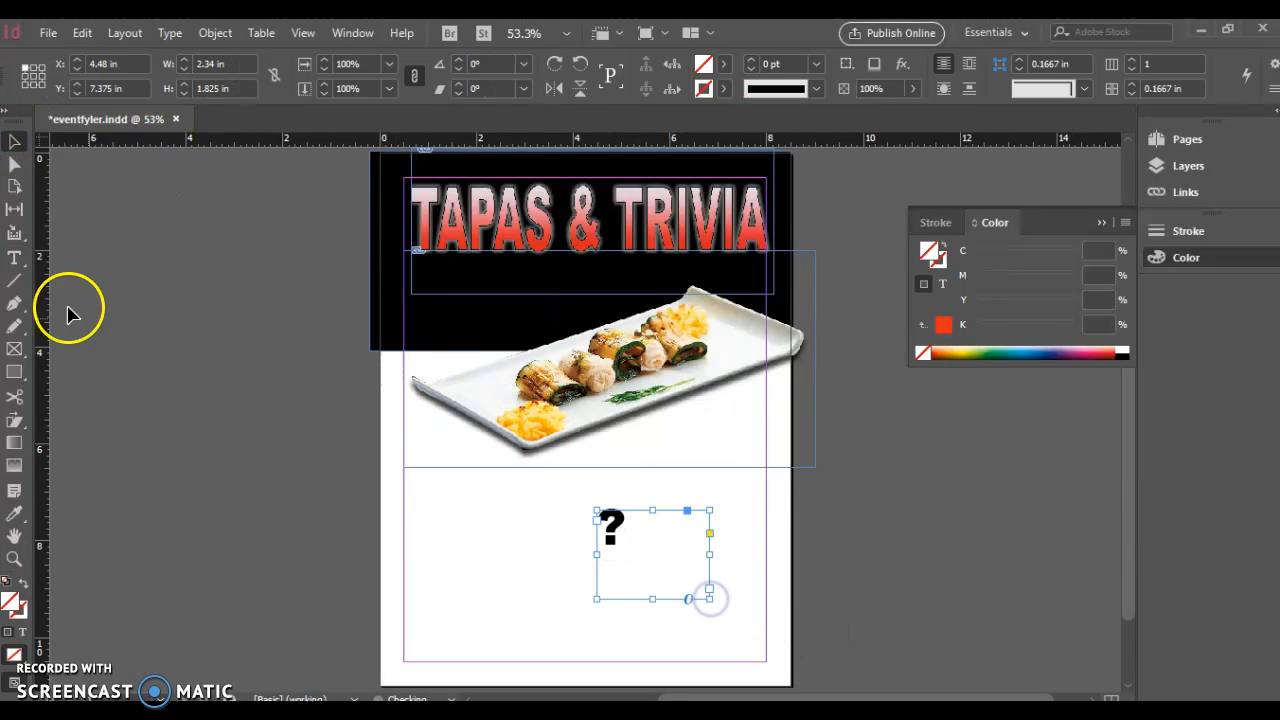
{"action": "left_click", "coordinate": [14, 258]}
{"action": "left_click_drag", "start_coordinate": [623, 529], "coordinate": [578, 531]}
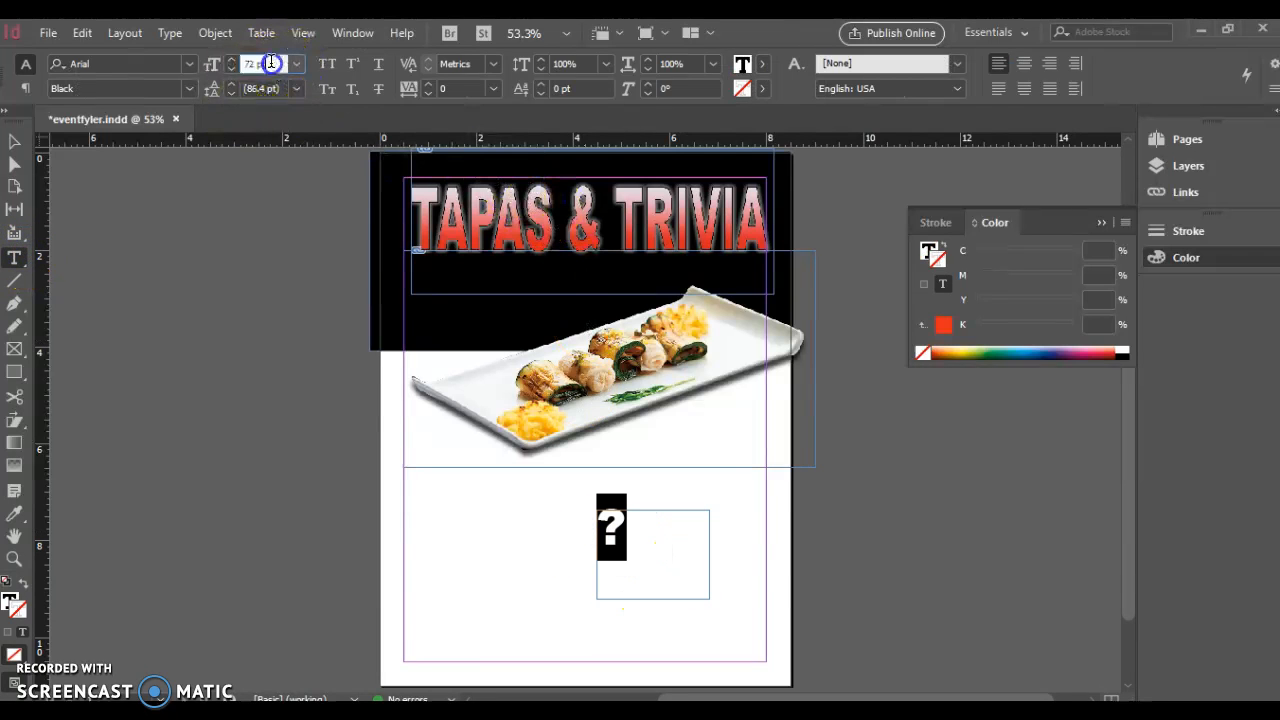
{"action": "type", "text": "7"}
{"action": "left_click", "coordinate": [275, 222]}
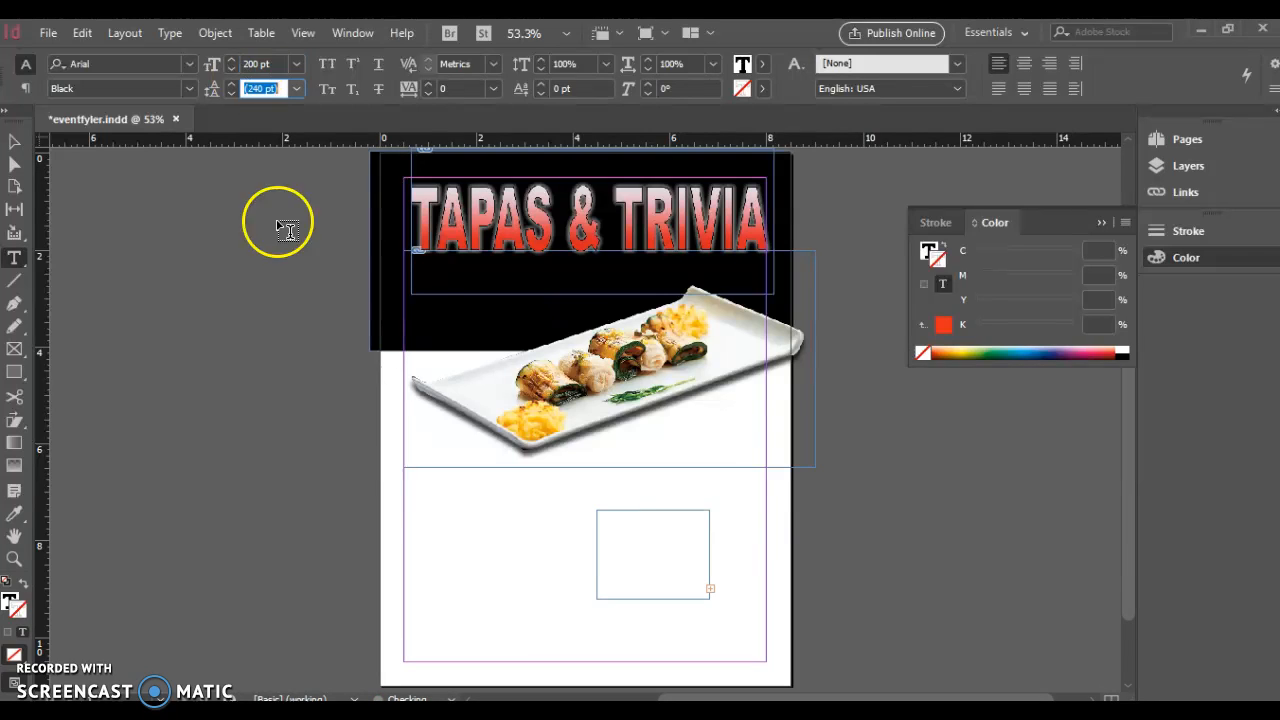
Move the question mark's frame up to the food photo and enlarge it
{"action": "left_click", "coordinate": [14, 141]}
{"action": "left_click", "coordinate": [670, 508]}
{"action": "left_click_drag", "start_coordinate": [677, 567], "coordinate": [660, 480]}
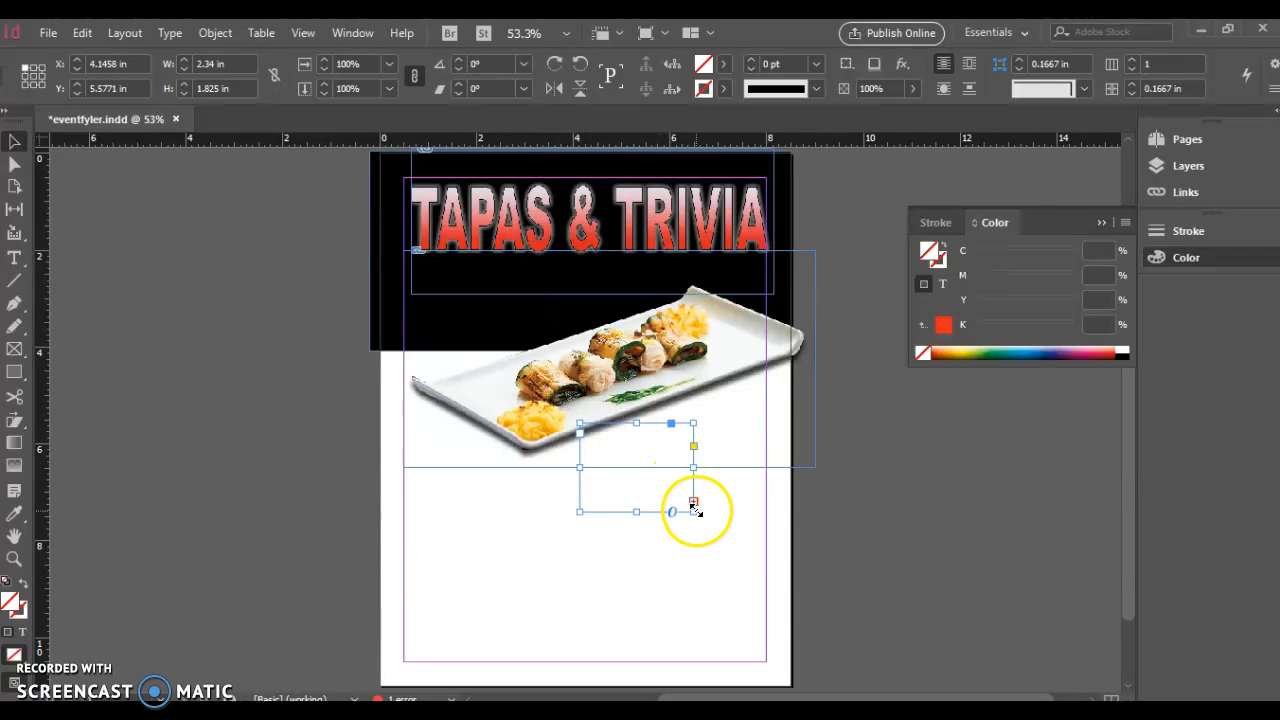
{"action": "left_click_drag", "start_coordinate": [694, 510], "coordinate": [666, 531]}
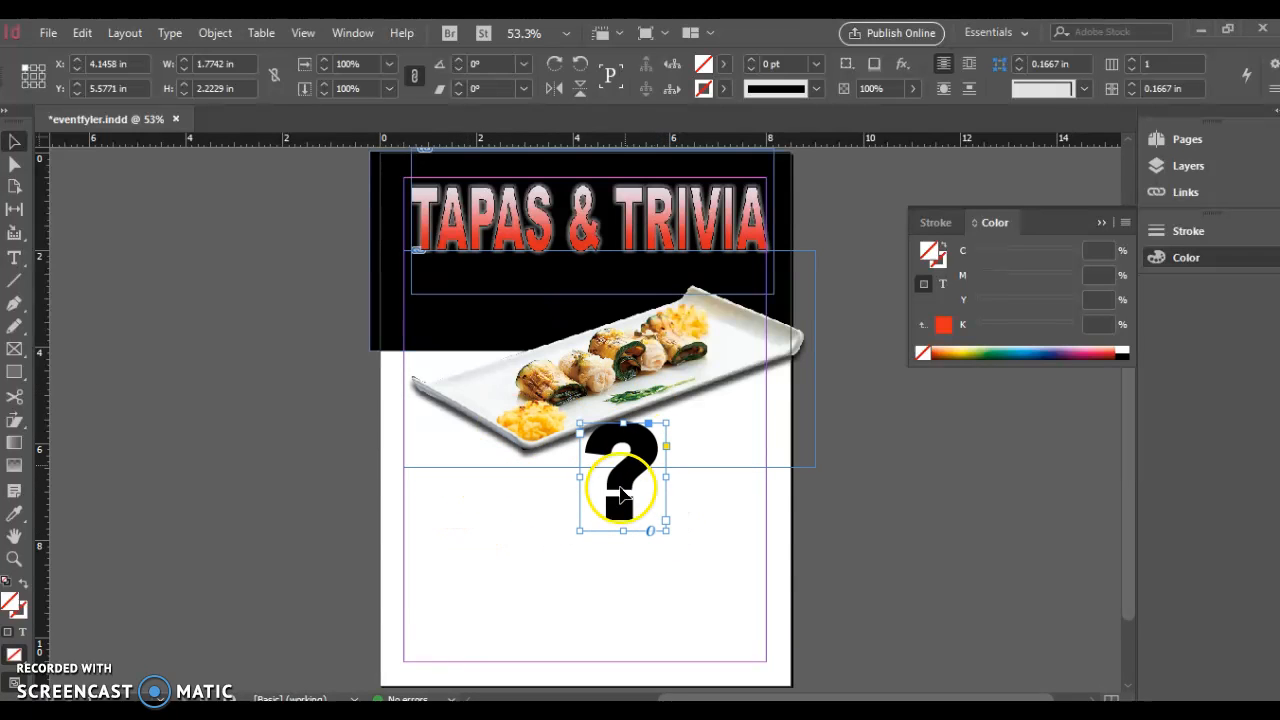
{"action": "left_click", "coordinate": [170, 35]}
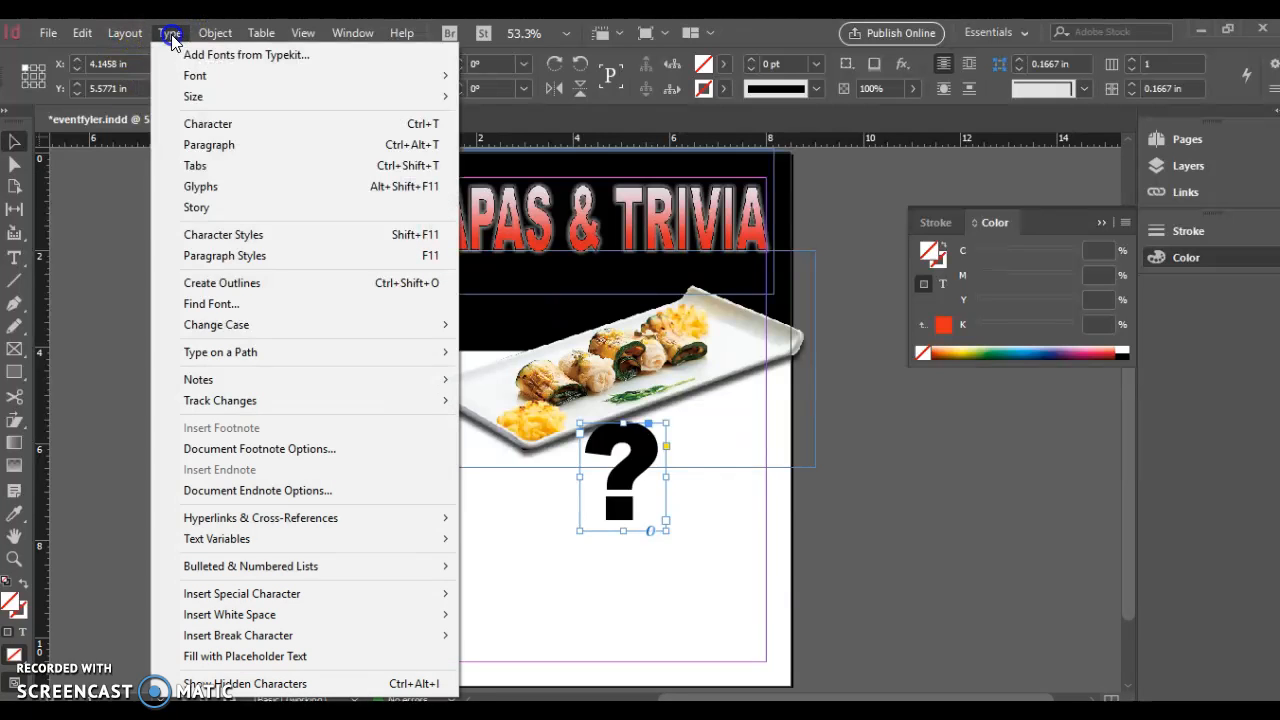
Convert the question mark to outlines, scale it to about 4.3 × 6.4 in, and move it over the photo
{"action": "left_click", "coordinate": [281, 284]}
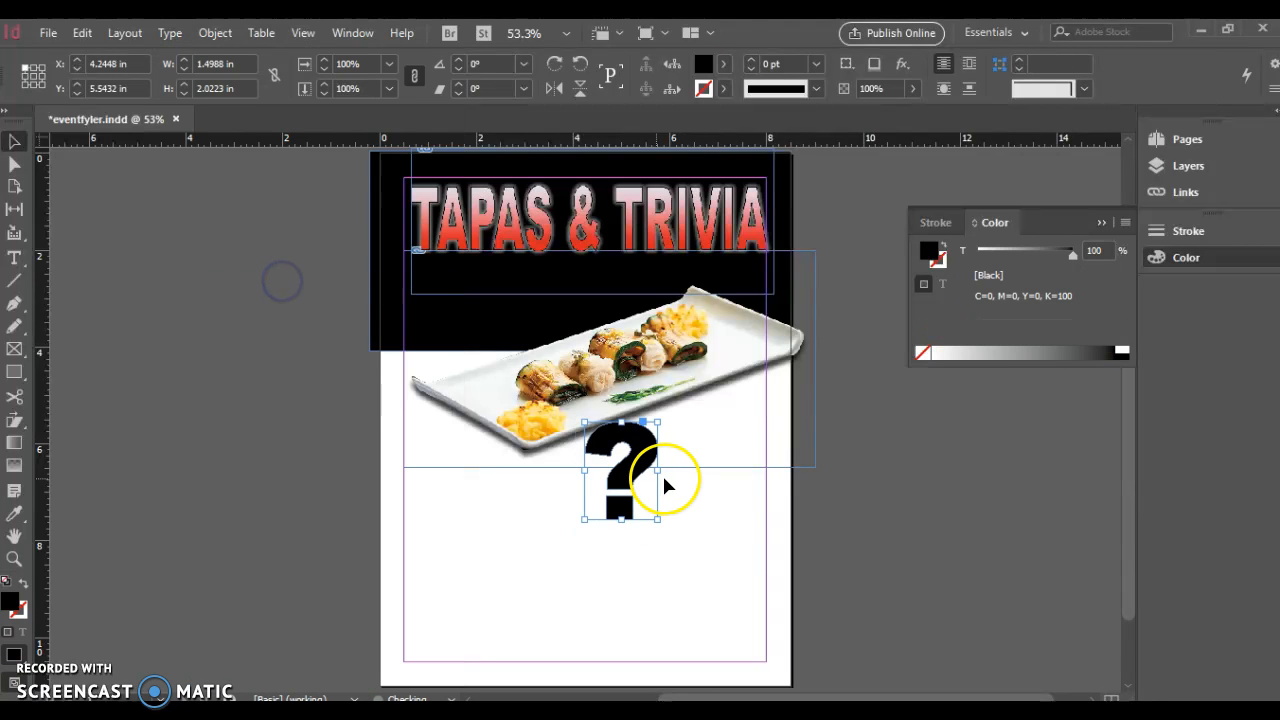
{"action": "left_click_drag", "start_coordinate": [586, 521], "coordinate": [520, 611]}
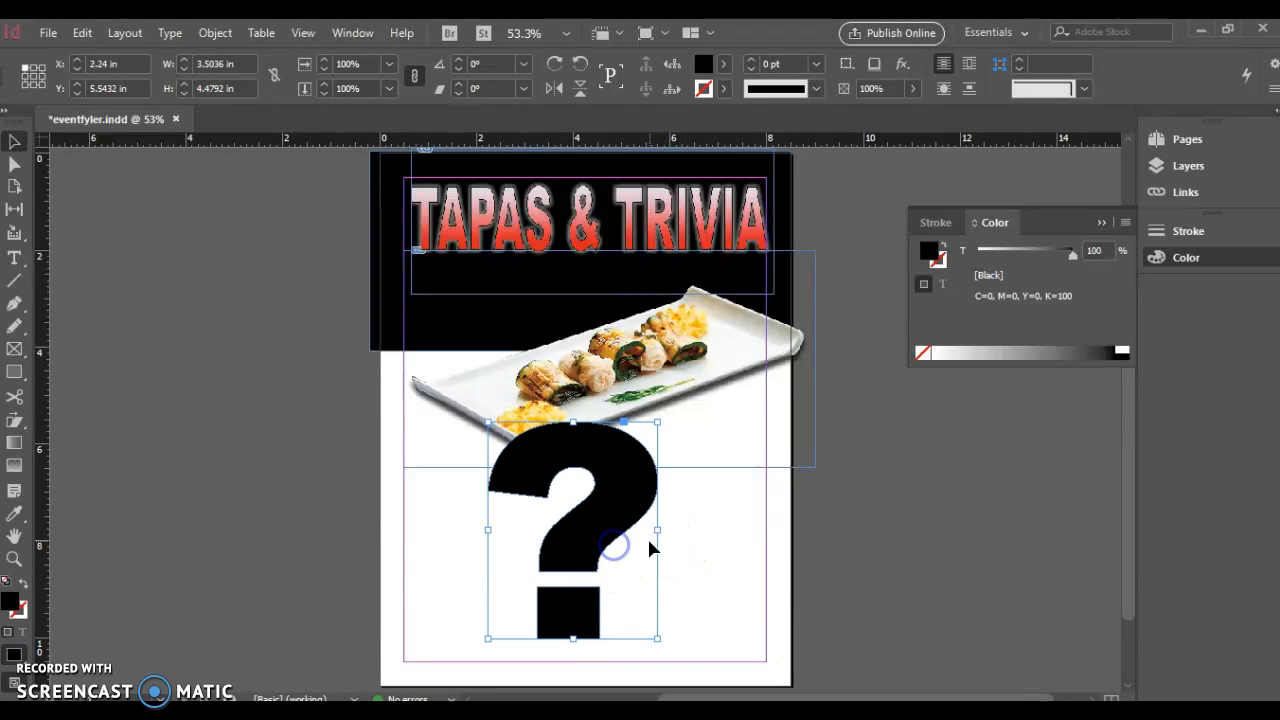
{"action": "left_click_drag", "start_coordinate": [654, 533], "coordinate": [631, 534]}
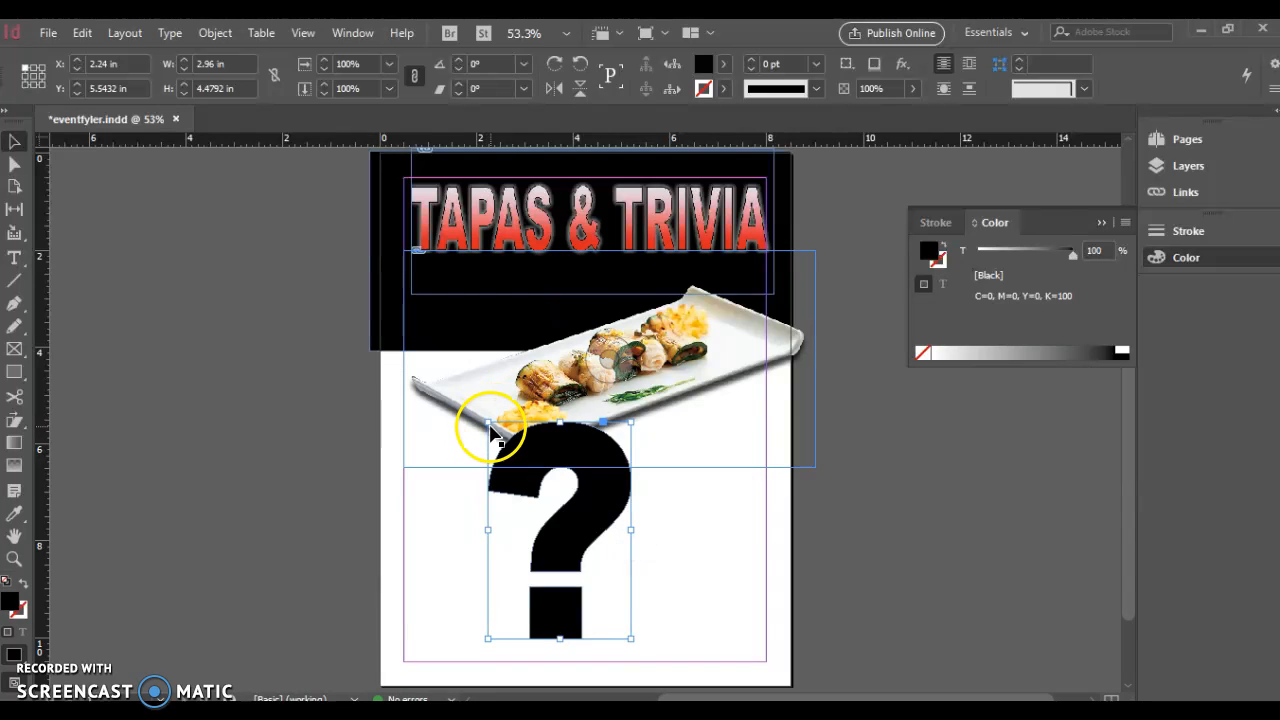
{"action": "left_click_drag", "start_coordinate": [489, 424], "coordinate": [414, 322]}
{"action": "left_click_drag", "start_coordinate": [543, 491], "coordinate": [668, 442]}
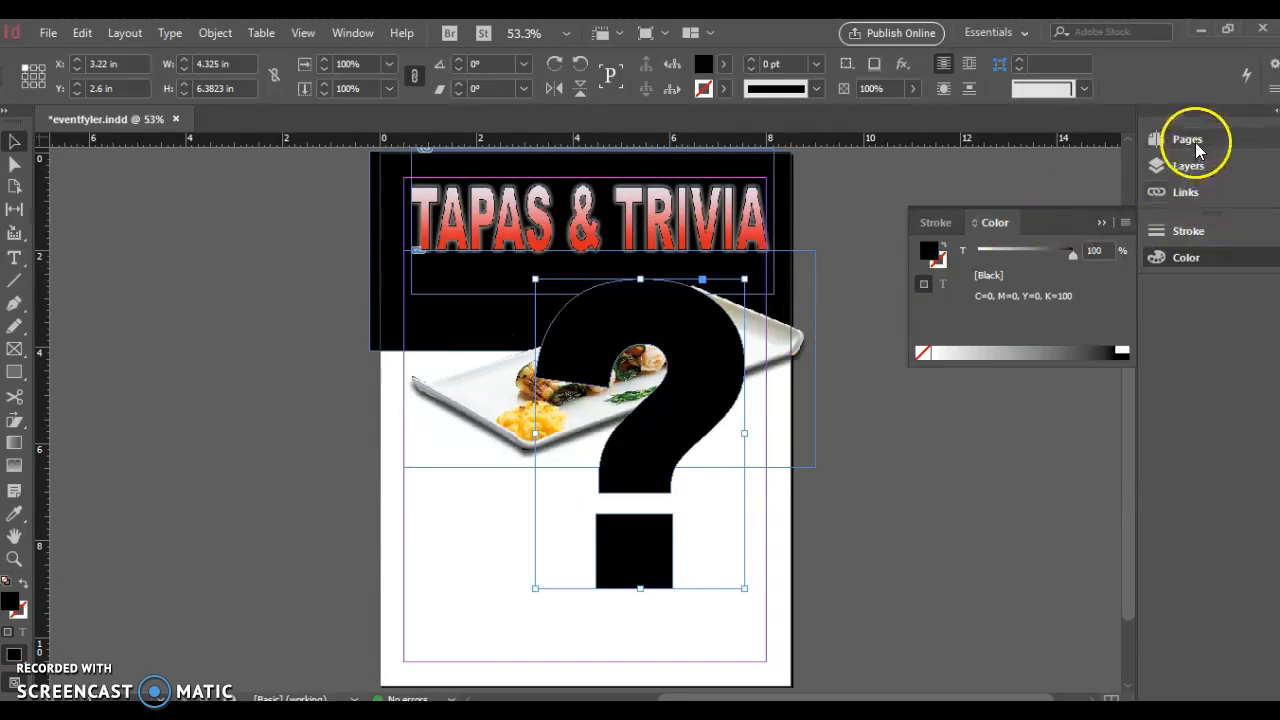
Fill the question mark with red-orange
{"action": "double_click", "coordinate": [13, 601]}
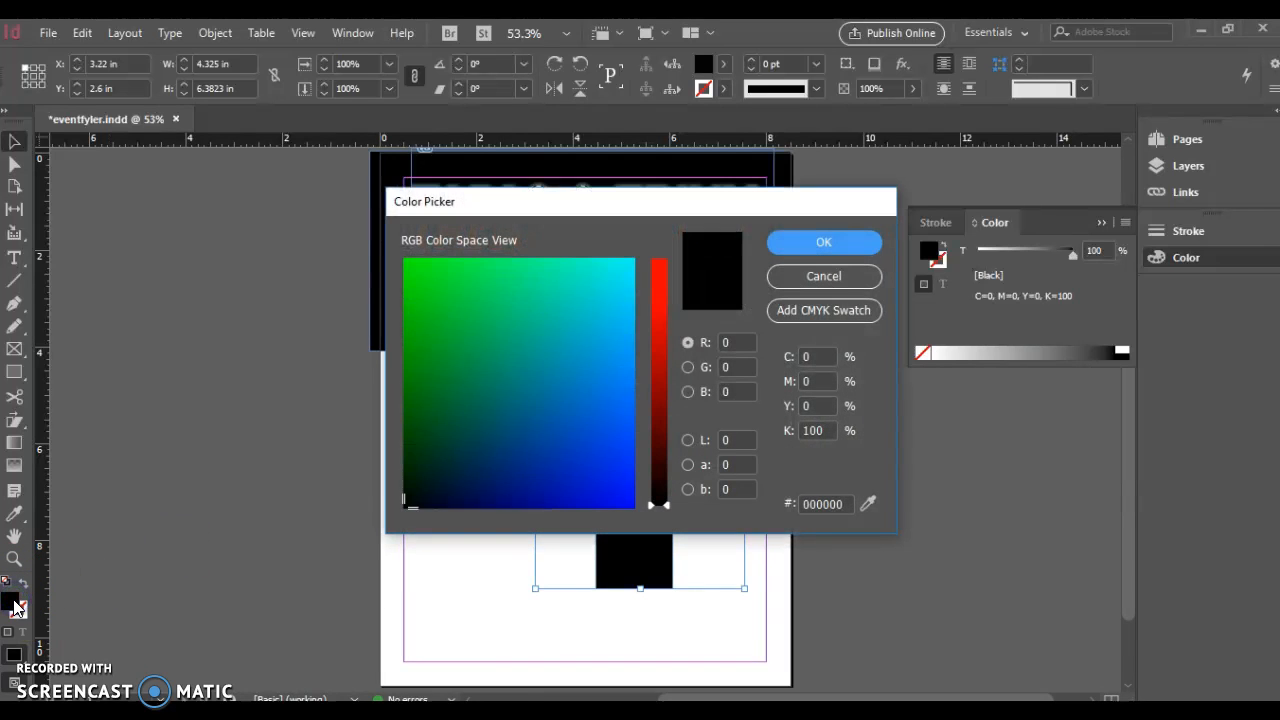
{"action": "left_click", "coordinate": [657, 266]}
{"action": "left_click", "coordinate": [815, 241]}
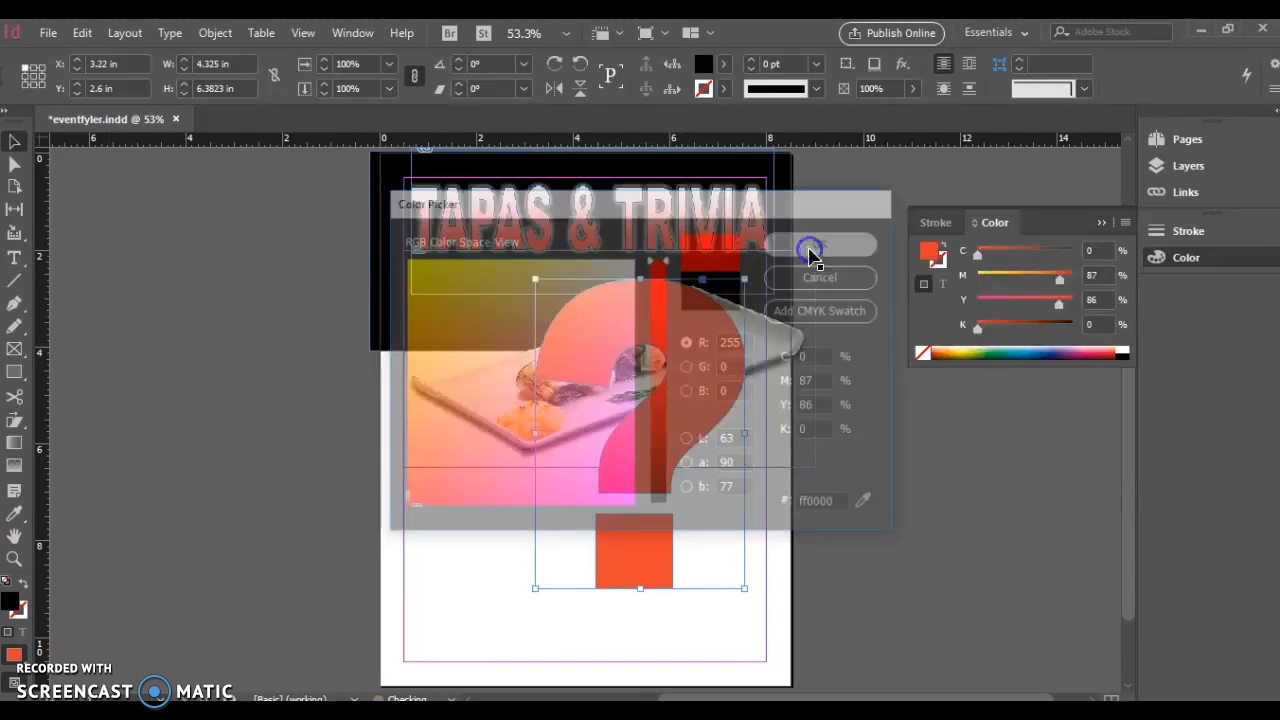
{"action": "left_click", "coordinate": [13, 656]}
Give the question mark a black outline with a 9 pt stroke weight
{"action": "left_click", "coordinate": [19, 611]}
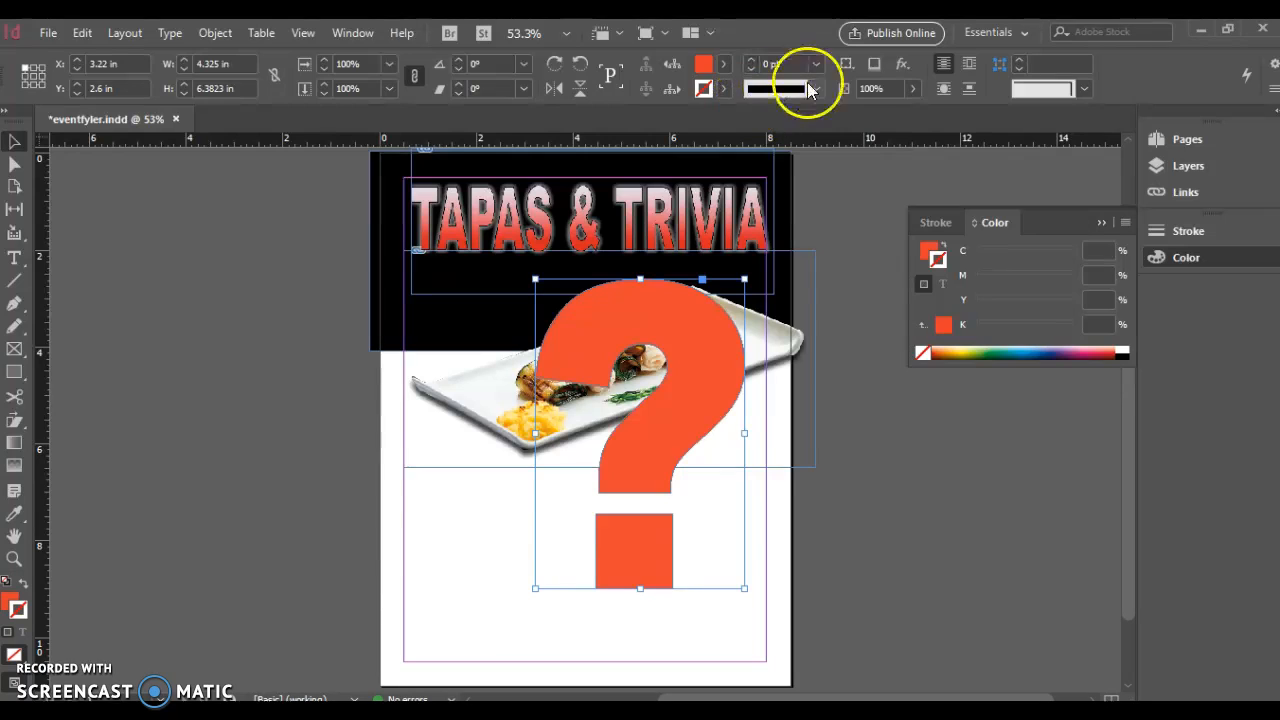
{"action": "double_click", "coordinate": [19, 614]}
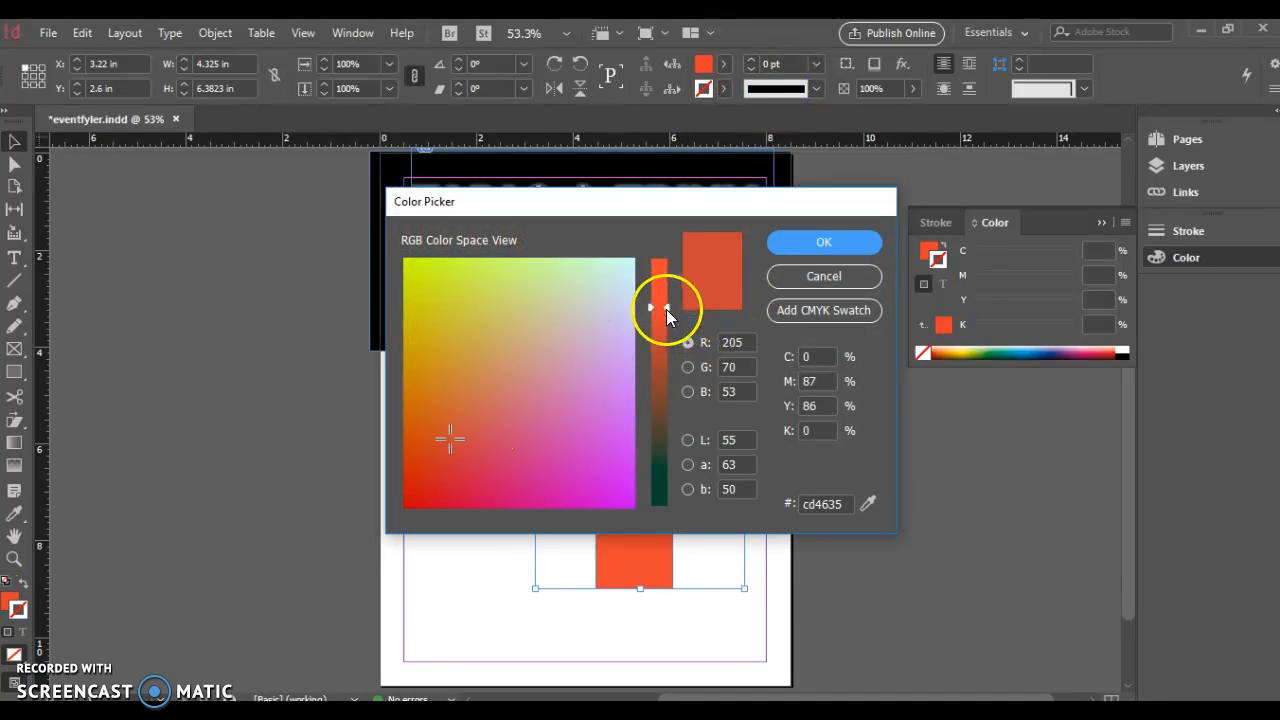
{"action": "left_click_drag", "start_coordinate": [667, 316], "coordinate": [672, 536]}
{"action": "left_click_drag", "start_coordinate": [420, 494], "coordinate": [396, 515]}
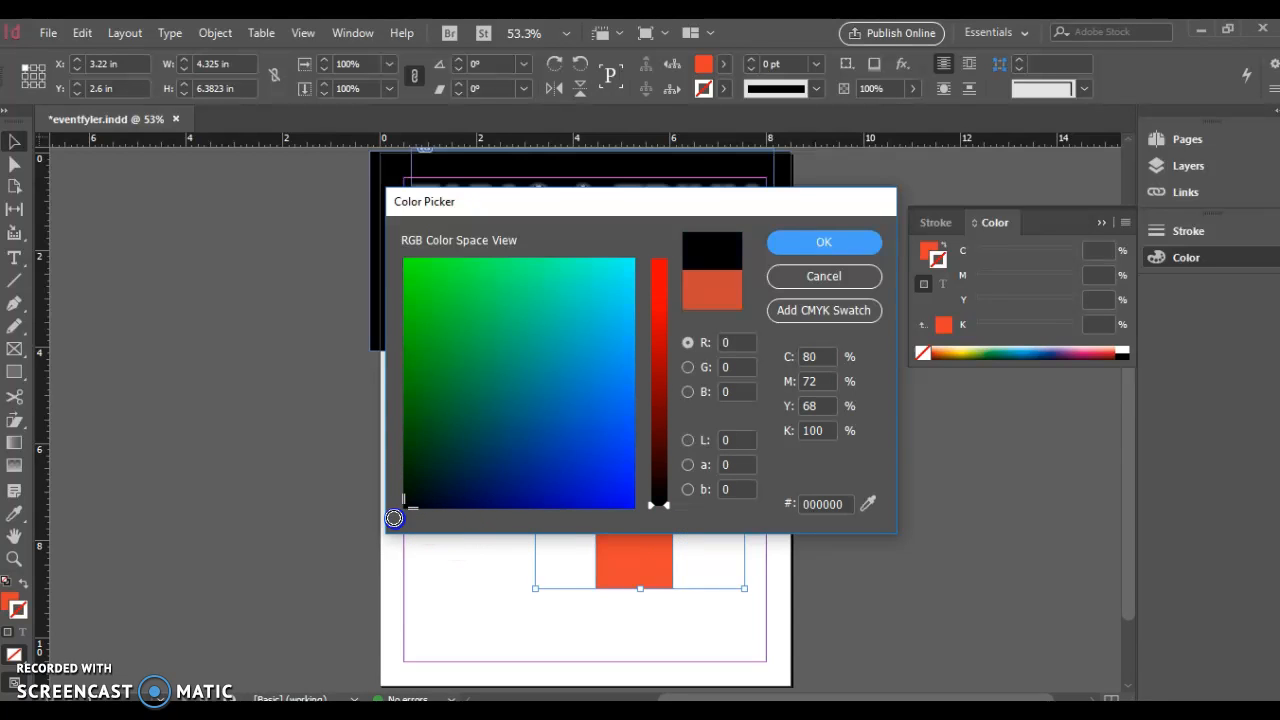
{"action": "left_click", "coordinate": [823, 245]}
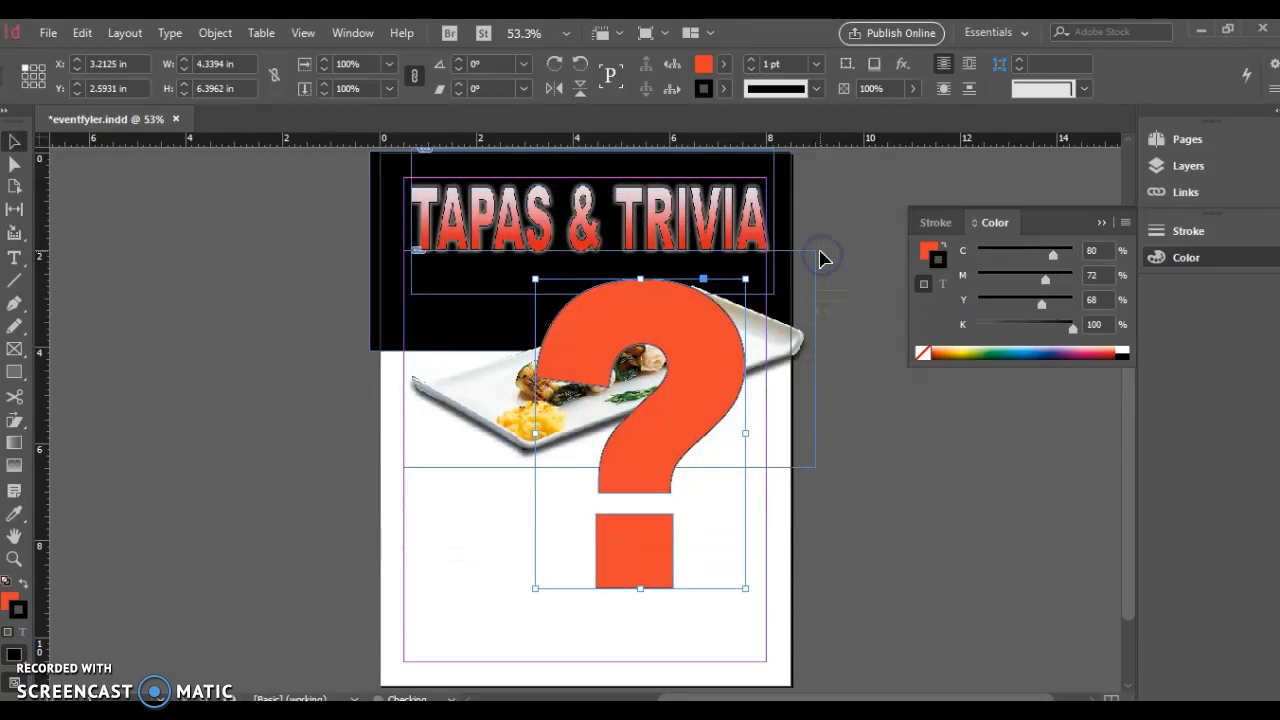
{"action": "left_click", "coordinate": [750, 58]}
{"action": "left_click", "coordinate": [750, 59]}
{"action": "left_click", "coordinate": [750, 59]}
{"action": "left_click", "coordinate": [750, 59]}
{"action": "left_click", "coordinate": [750, 59]}
{"action": "left_click", "coordinate": [750, 59]}
{"action": "left_click", "coordinate": [750, 59]}
{"action": "left_click", "coordinate": [750, 59]}
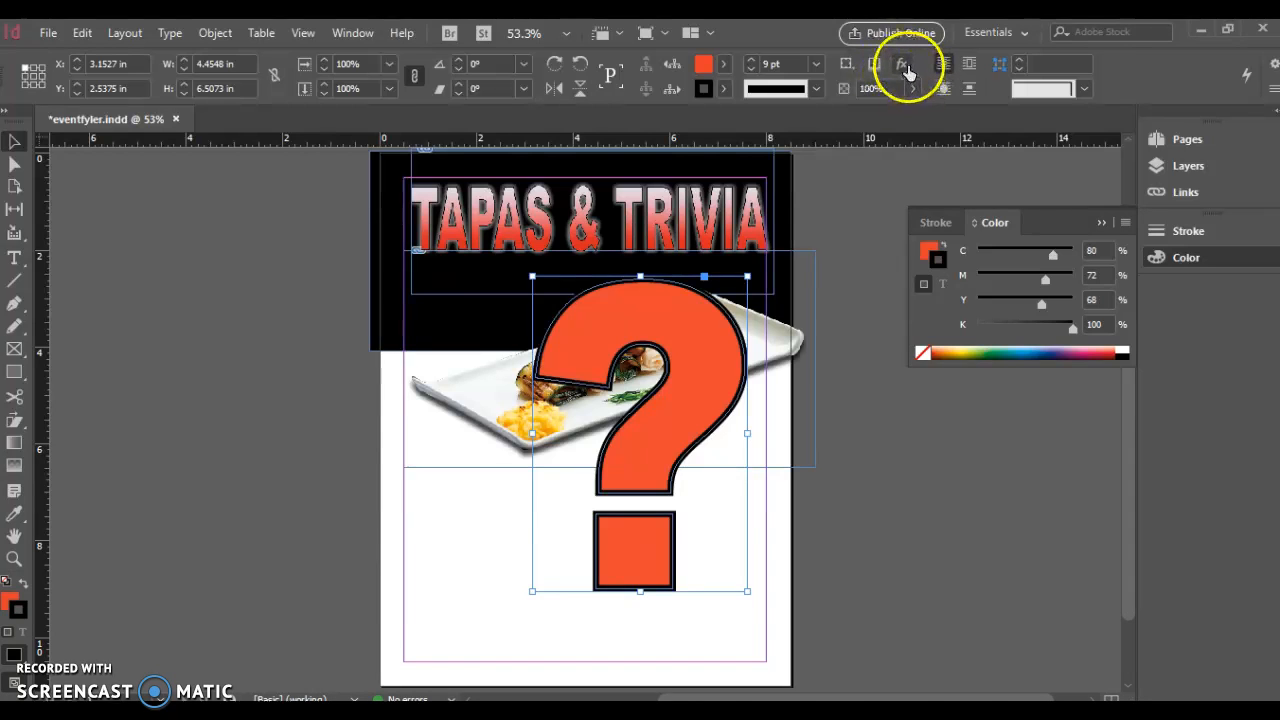
{"action": "left_click", "coordinate": [903, 64]}
{"action": "left_click", "coordinate": [936, 92]}
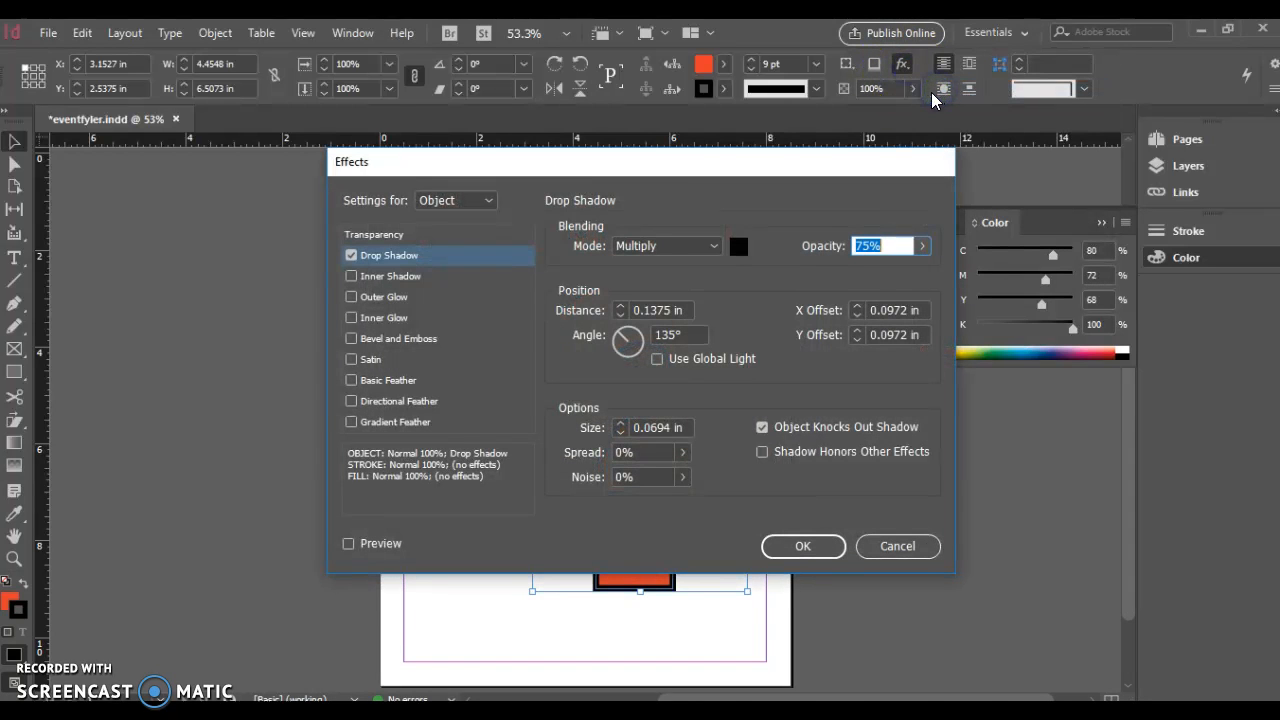
{"action": "left_click", "coordinate": [803, 547]}
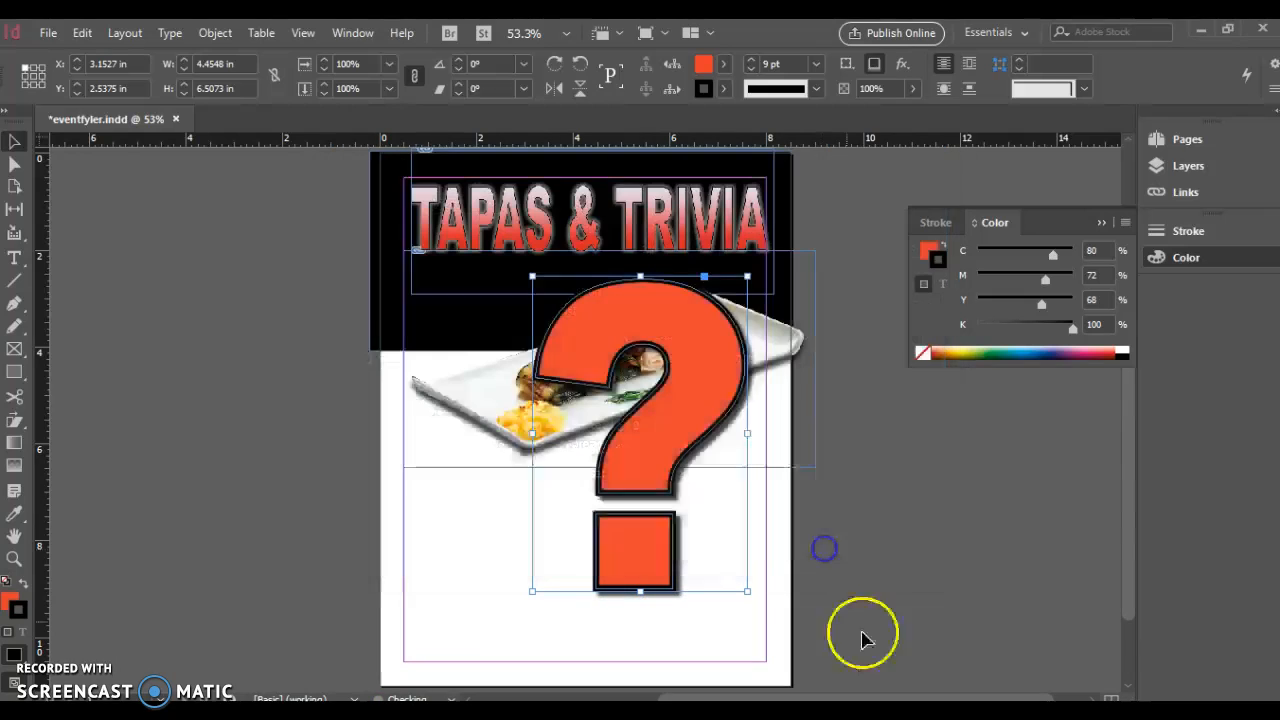
{"action": "mouse_move", "coordinate": [674, 455]}
{"action": "left_mouse_down"}
{"action": "mouse_move", "coordinate": [677, 423]}
{"action": "mouse_move", "coordinate": [692, 434]}
{"action": "mouse_move", "coordinate": [685, 445]}
{"action": "left_mouse_up"}
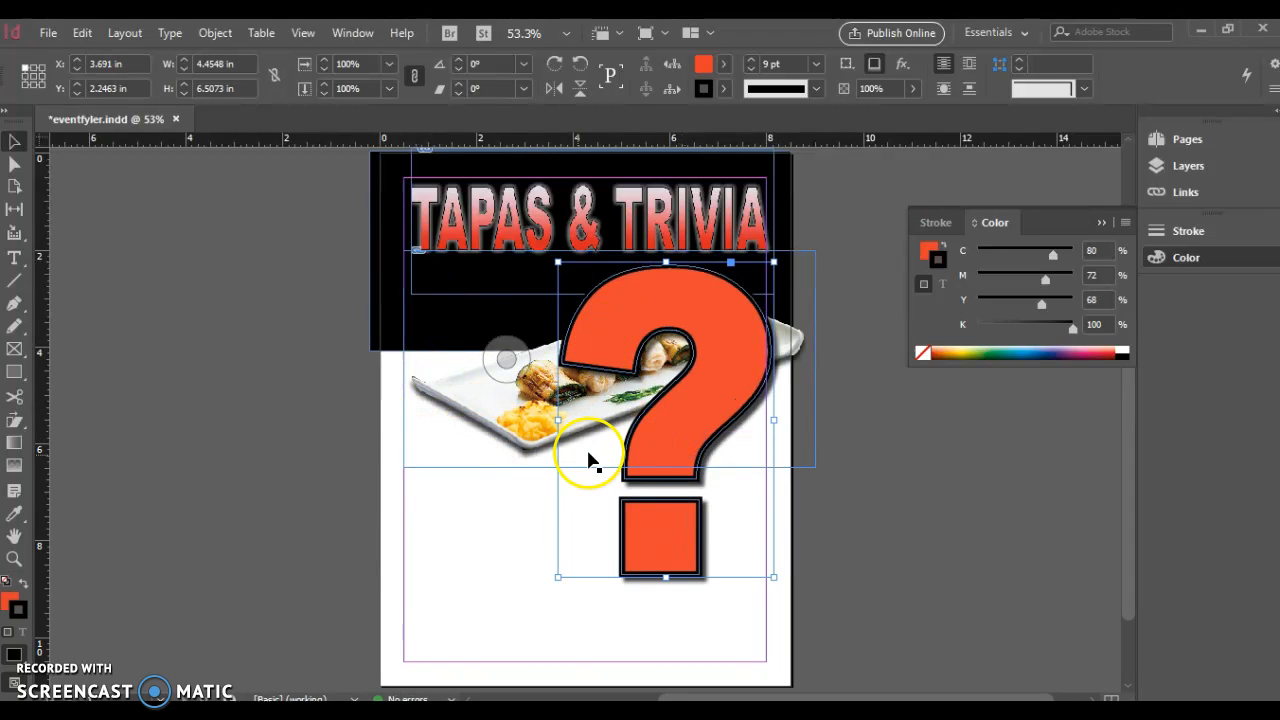
{"action": "left_click", "coordinate": [487, 432]}
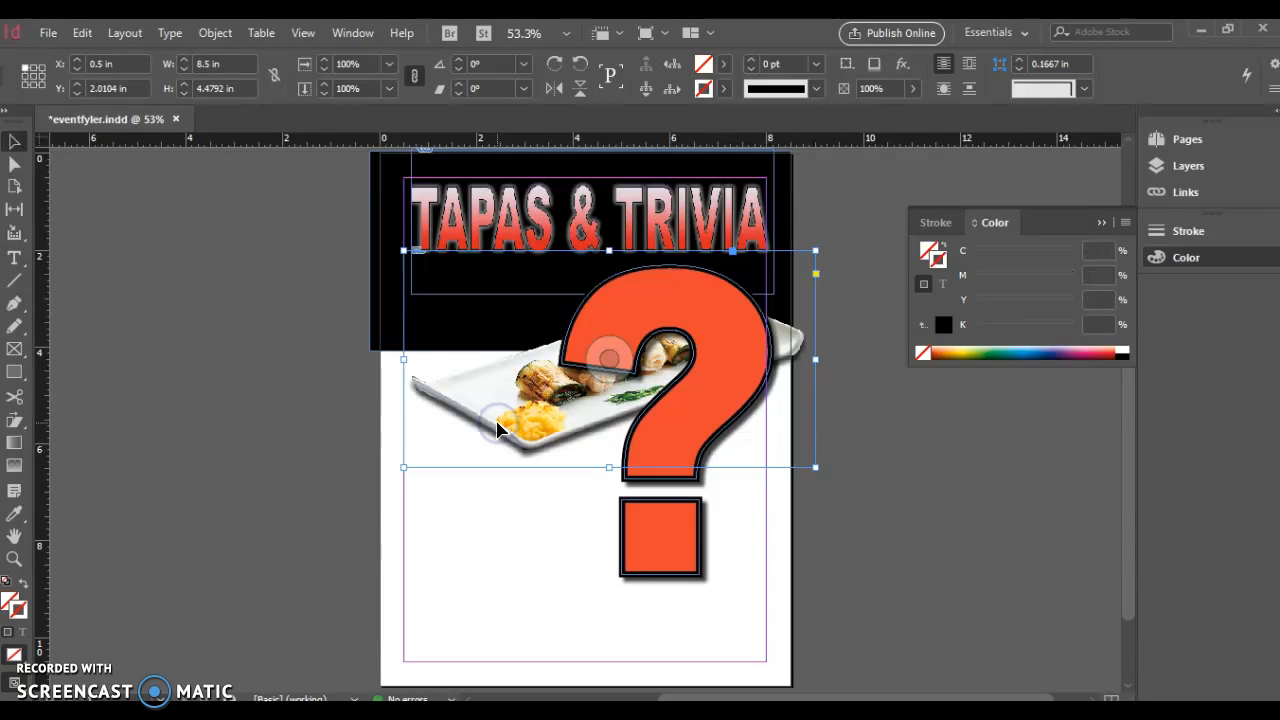
{"action": "left_click", "coordinate": [501, 369]}
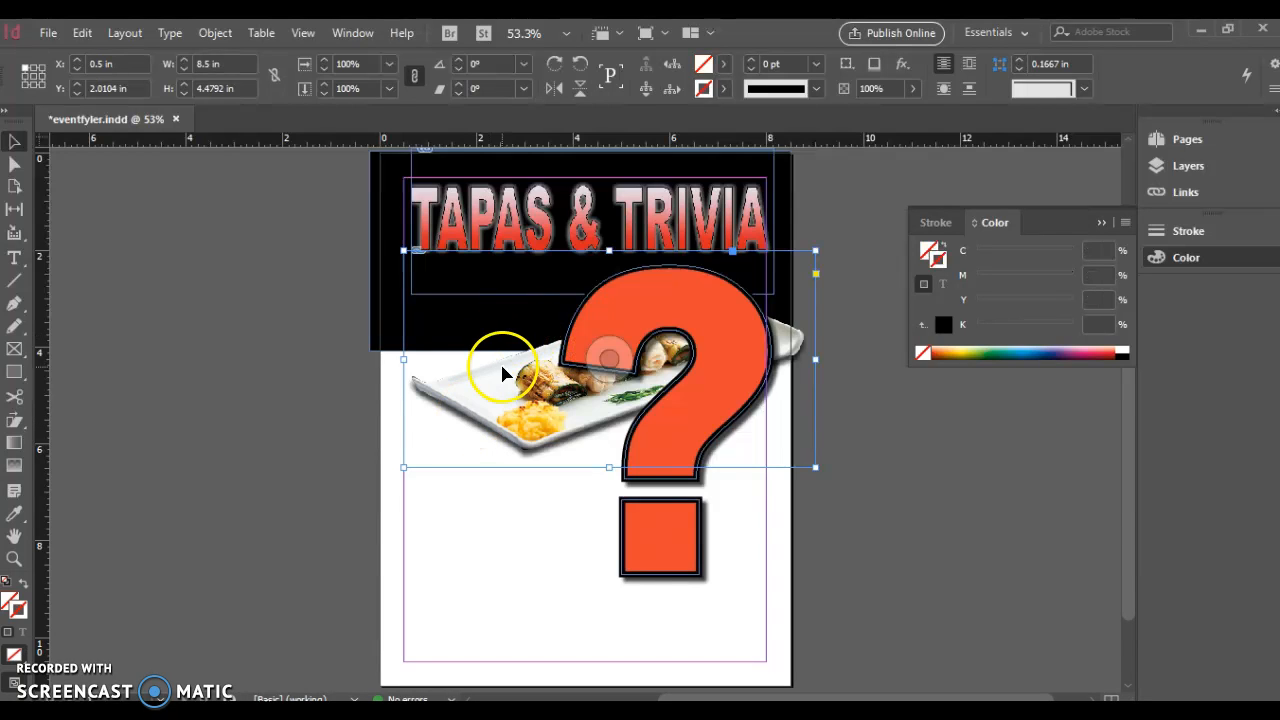
Bring the food photo to the front and shift it down and right
{"action": "left_click", "coordinate": [543, 403]}
{"action": "right_click", "coordinate": [541, 405]}
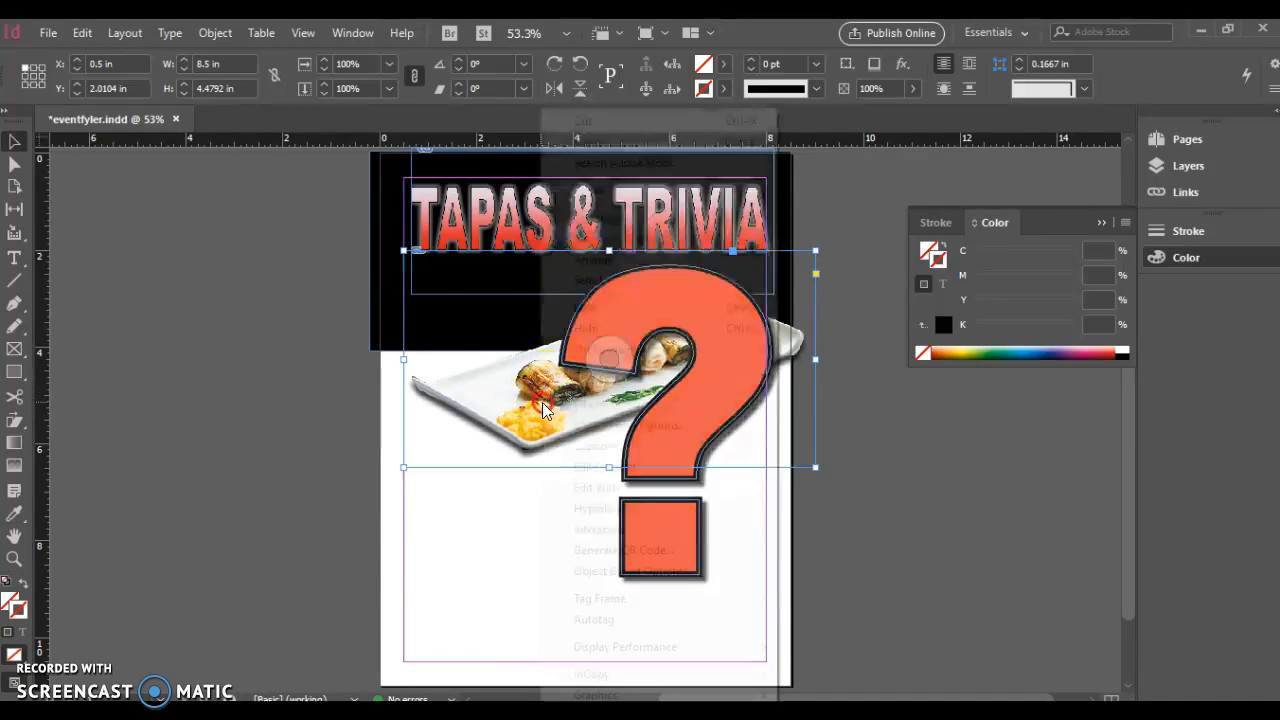
{"action": "mouse_move", "coordinate": [645, 254]}
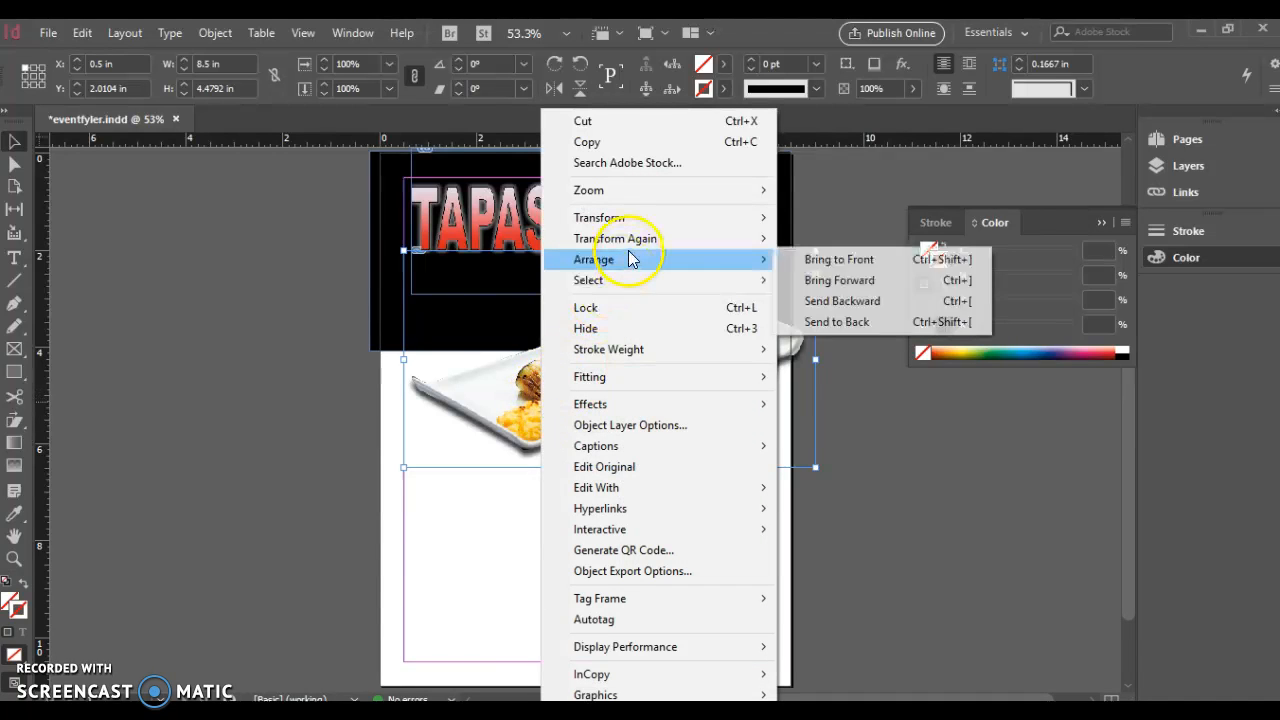
{"action": "left_click", "coordinate": [818, 264]}
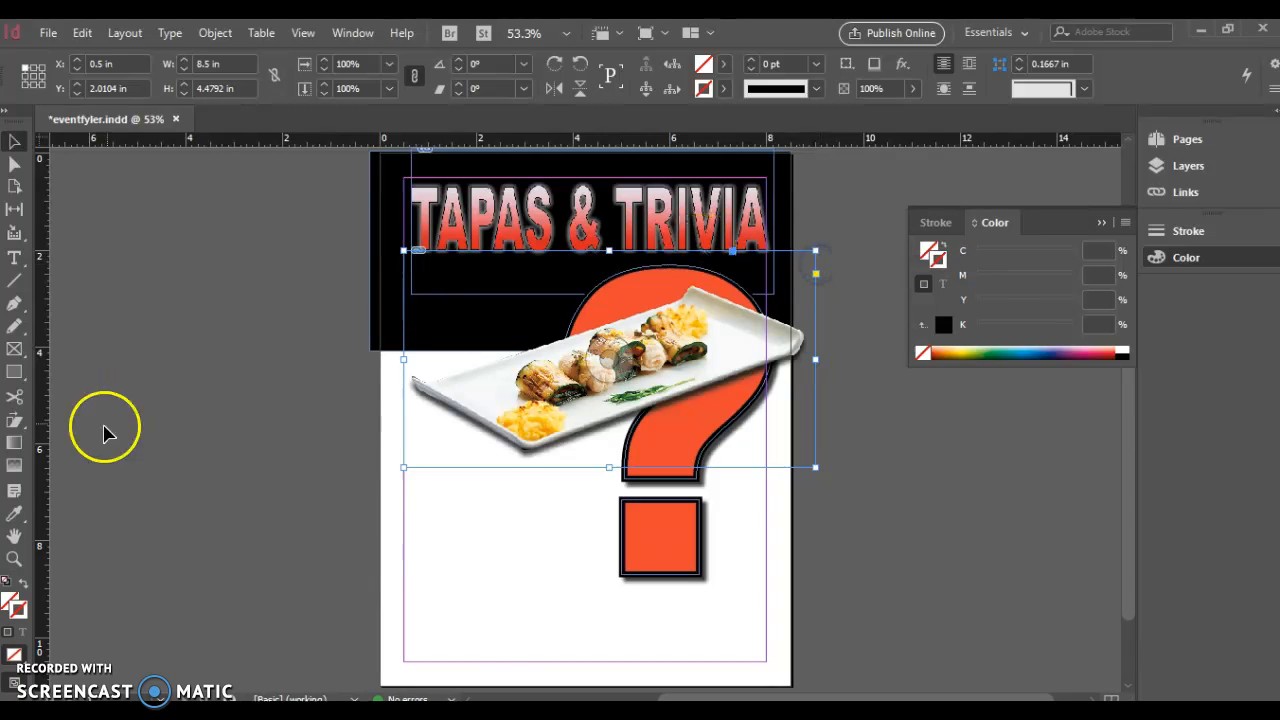
{"action": "left_click_drag", "start_coordinate": [510, 440], "coordinate": [561, 476]}
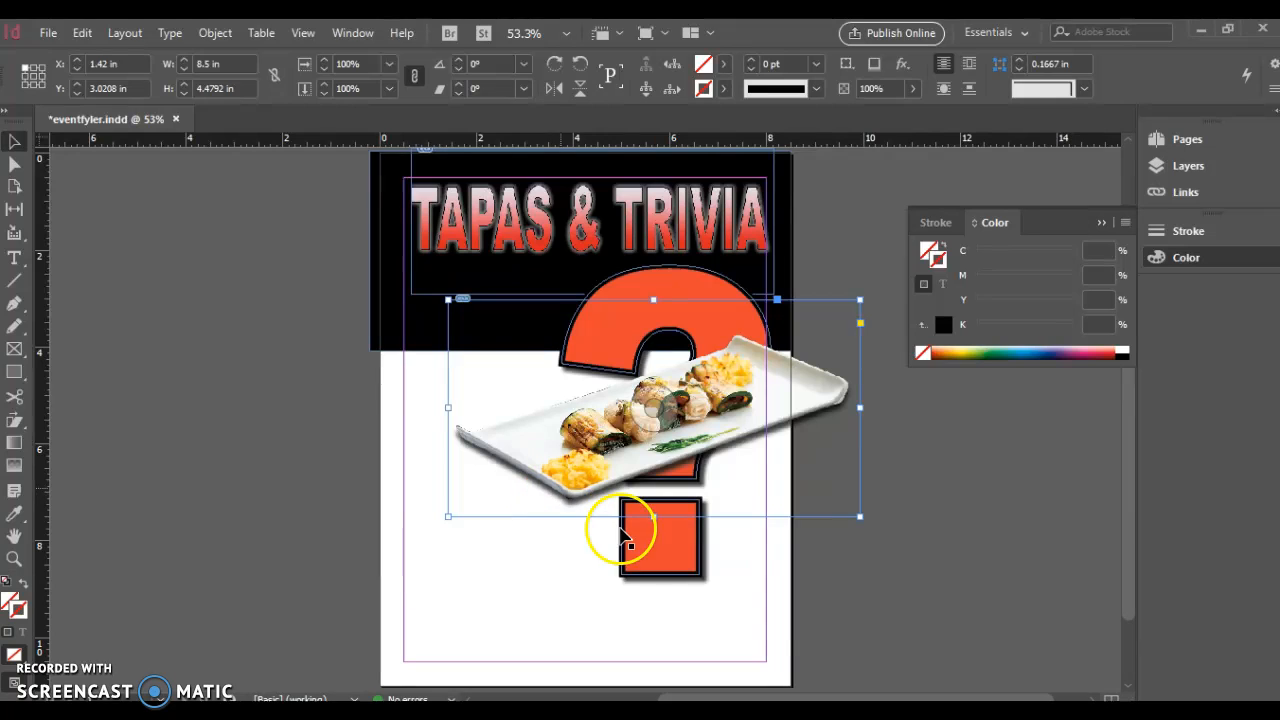
Stretch the question mark to about 4.81 × 7.65 in and move it up
{"action": "left_click", "coordinate": [643, 549]}
{"action": "left_click_drag", "start_coordinate": [559, 574], "coordinate": [542, 603]}
{"action": "left_click_drag", "start_coordinate": [660, 603], "coordinate": [658, 632]}
{"action": "left_click", "coordinate": [688, 529]}
{"action": "mouse_move", "coordinate": [679, 548]}
{"action": "left_mouse_down"}
{"action": "mouse_move", "coordinate": [680, 530]}
{"action": "mouse_move", "coordinate": [672, 564]}
{"action": "left_mouse_up"}
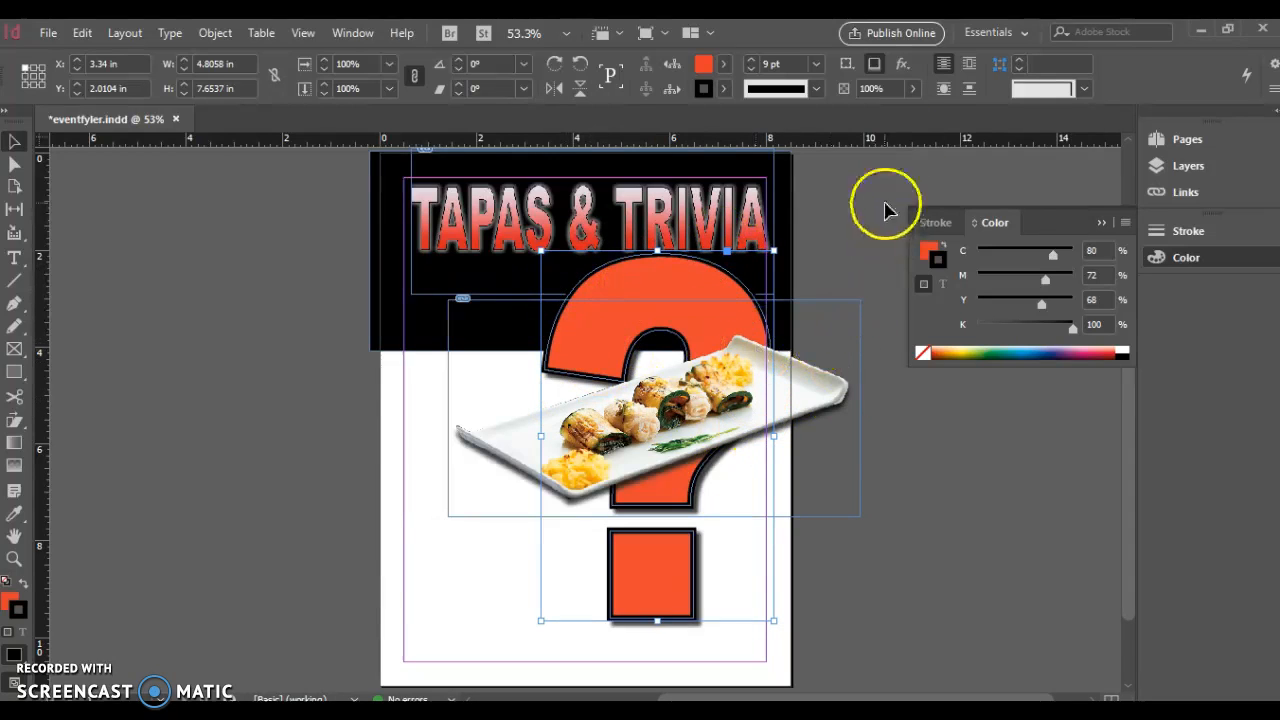
Lower the question mark's opacity to 47%
{"action": "left_click", "coordinate": [915, 89]}
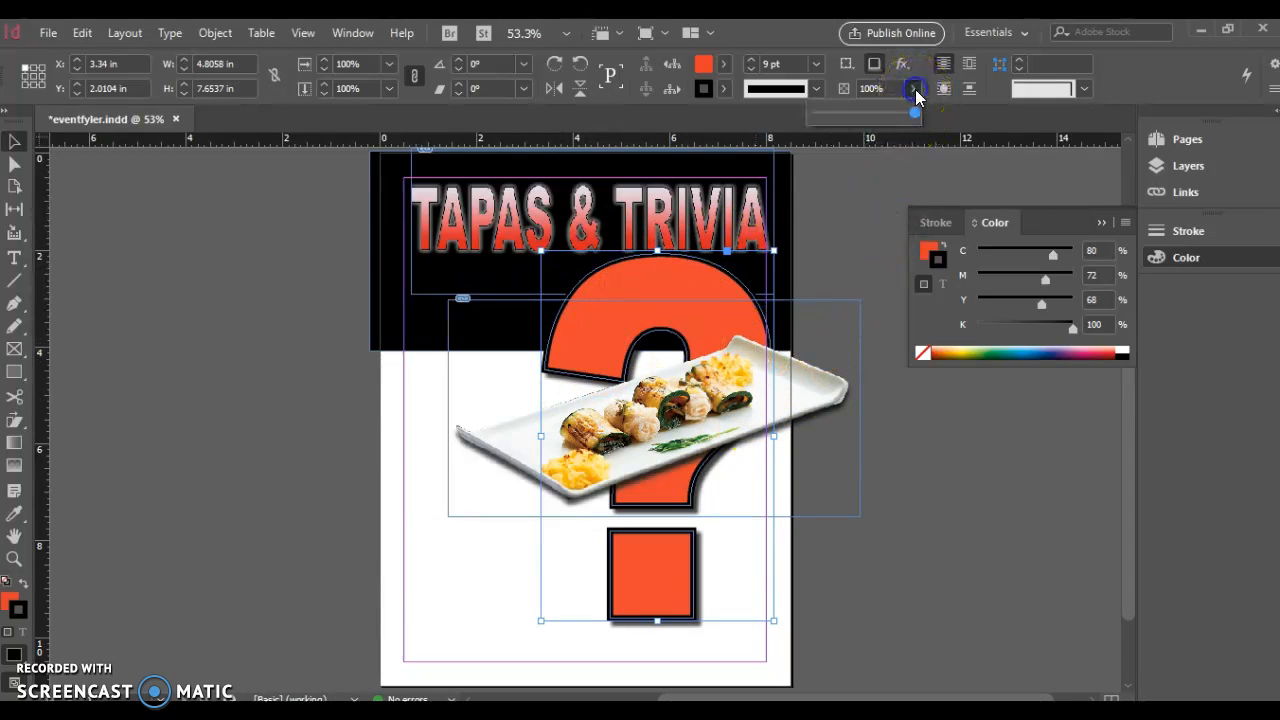
{"action": "left_click_drag", "start_coordinate": [916, 120], "coordinate": [865, 116]}
{"action": "left_click", "coordinate": [157, 477]}
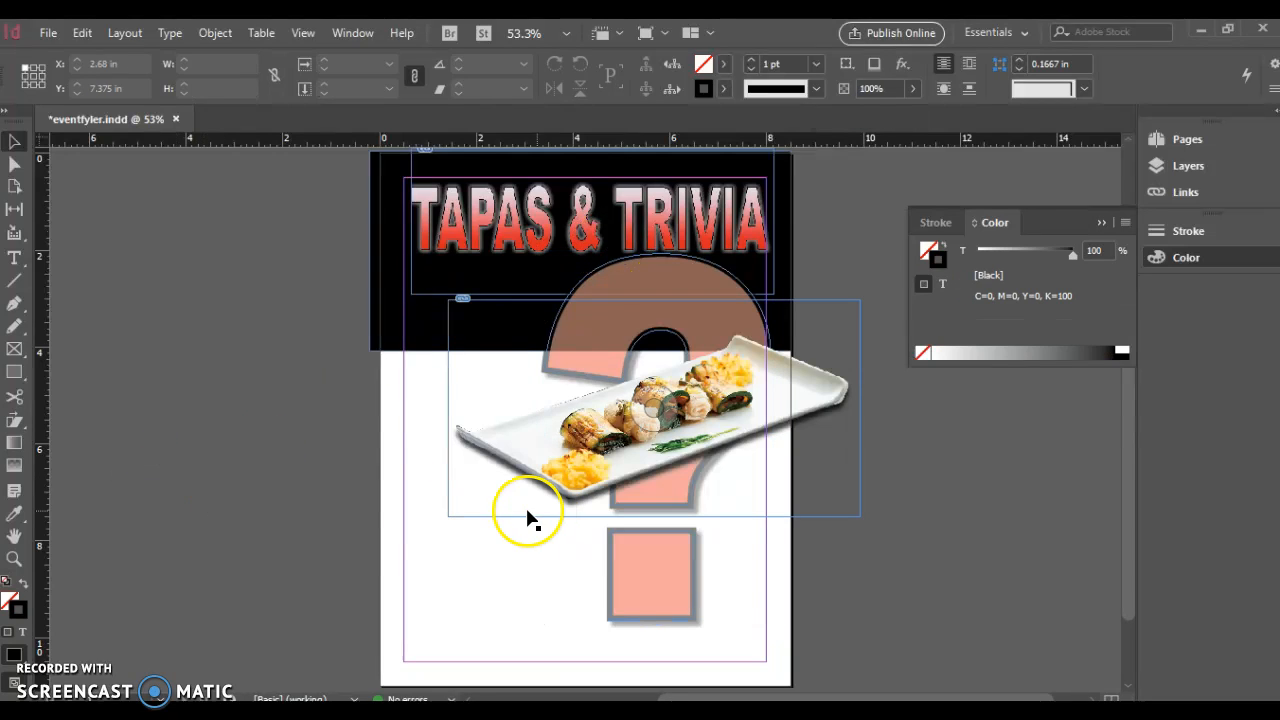
Nudge the faded question mark slightly to the right
{"action": "left_click", "coordinate": [646, 575]}
{"action": "left_click_drag", "start_coordinate": [657, 578], "coordinate": [667, 574]}
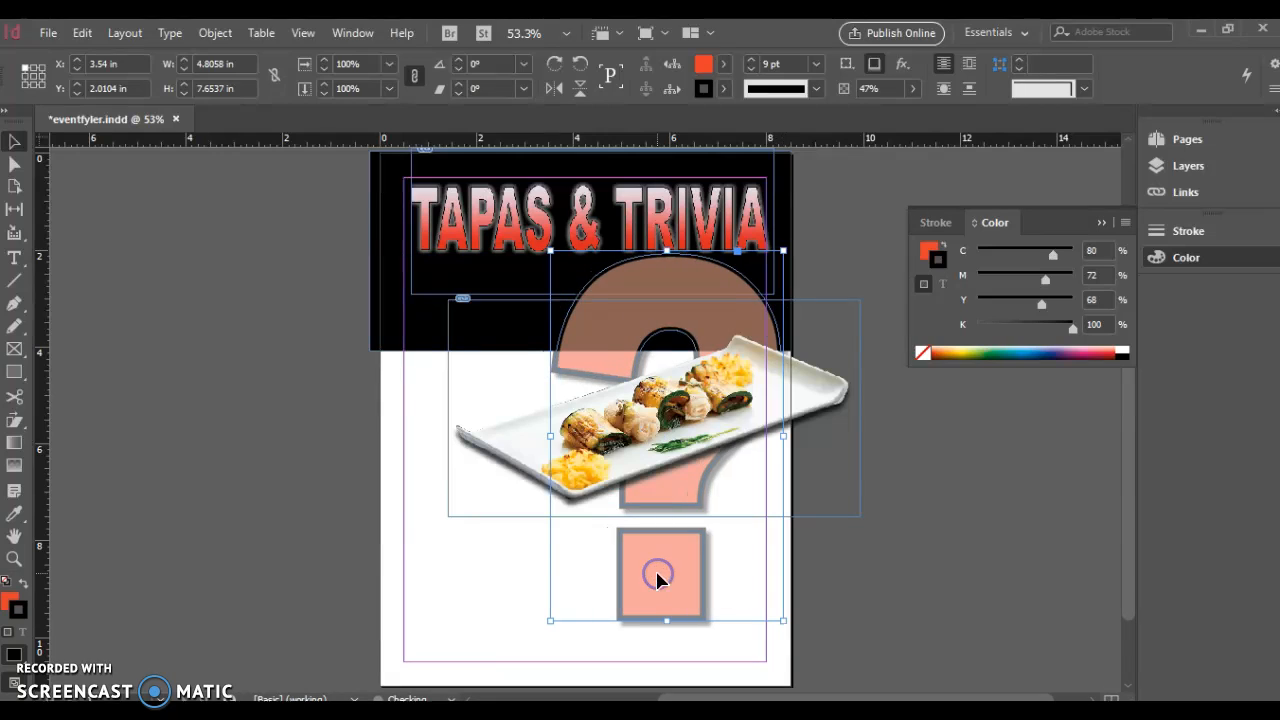
{"action": "left_click", "coordinate": [352, 454]}
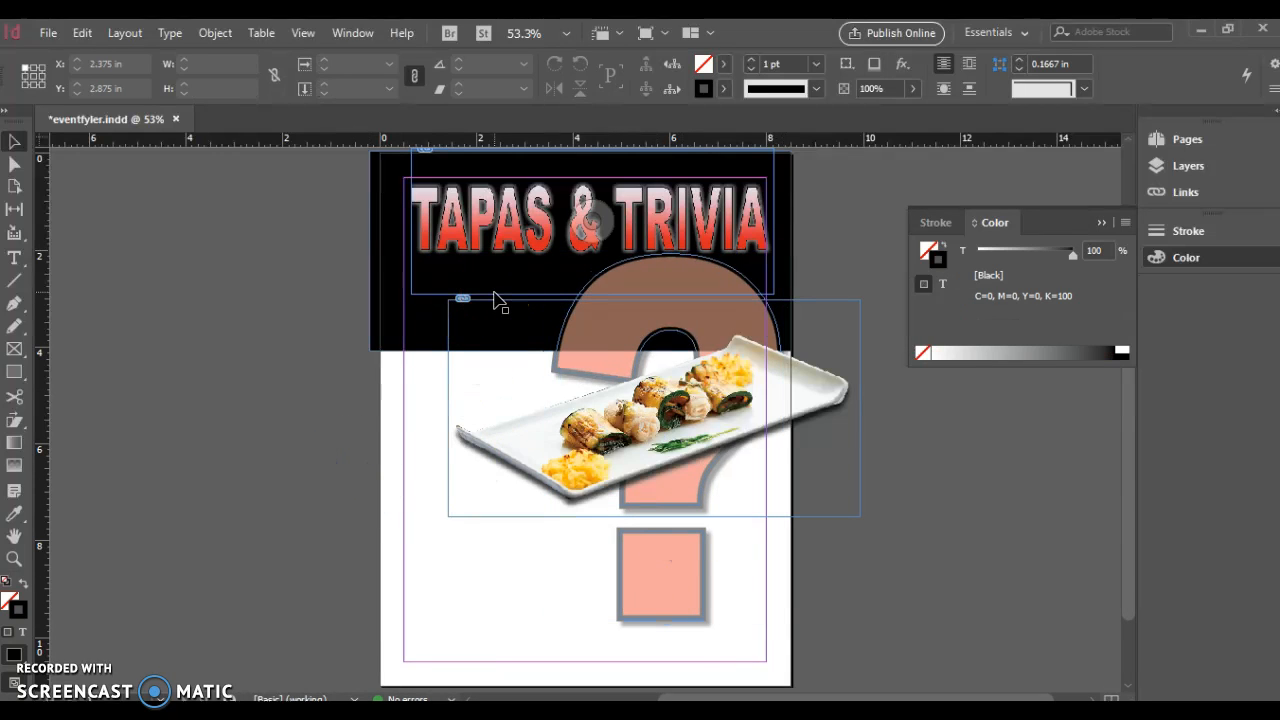
{"action": "left_click", "coordinate": [686, 300]}
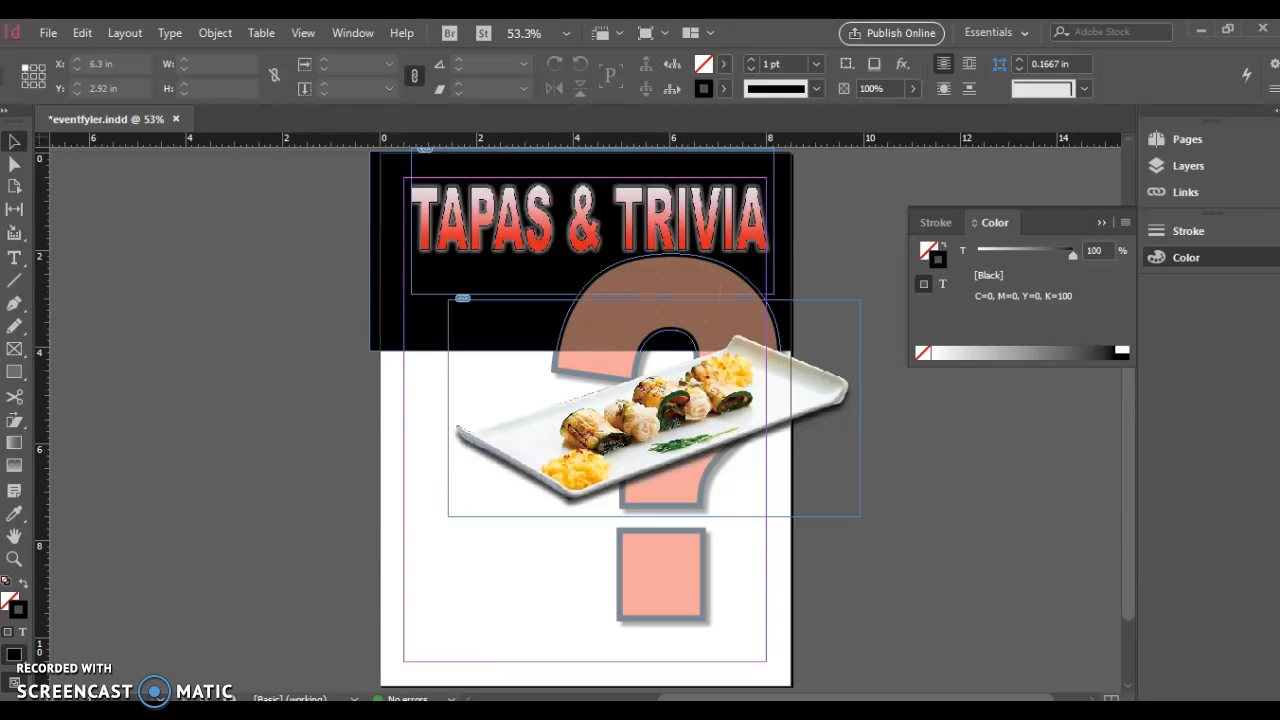
Start placing an image and browse to the Documents > Computer Apps folder
{"action": "left_click", "coordinate": [44, 34]}
{"action": "left_click", "coordinate": [139, 298]}
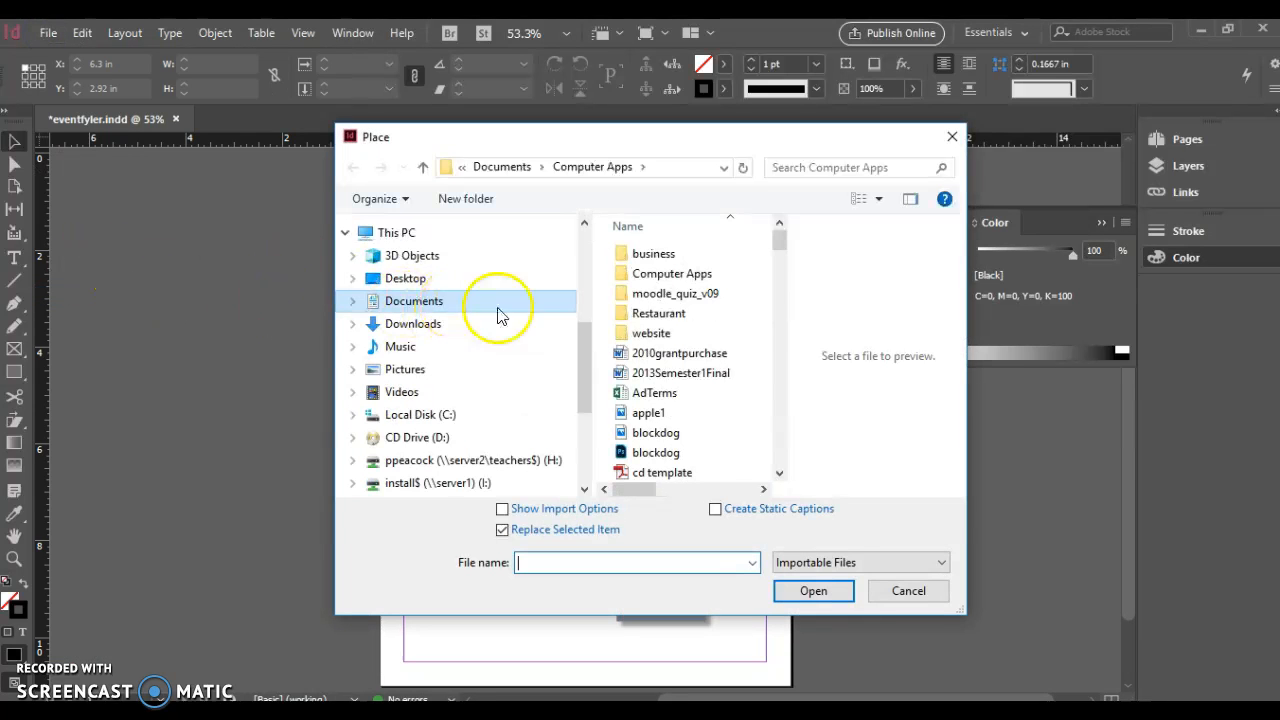
{"action": "left_click", "coordinate": [695, 277]}
{"action": "double_click", "coordinate": [695, 277]}
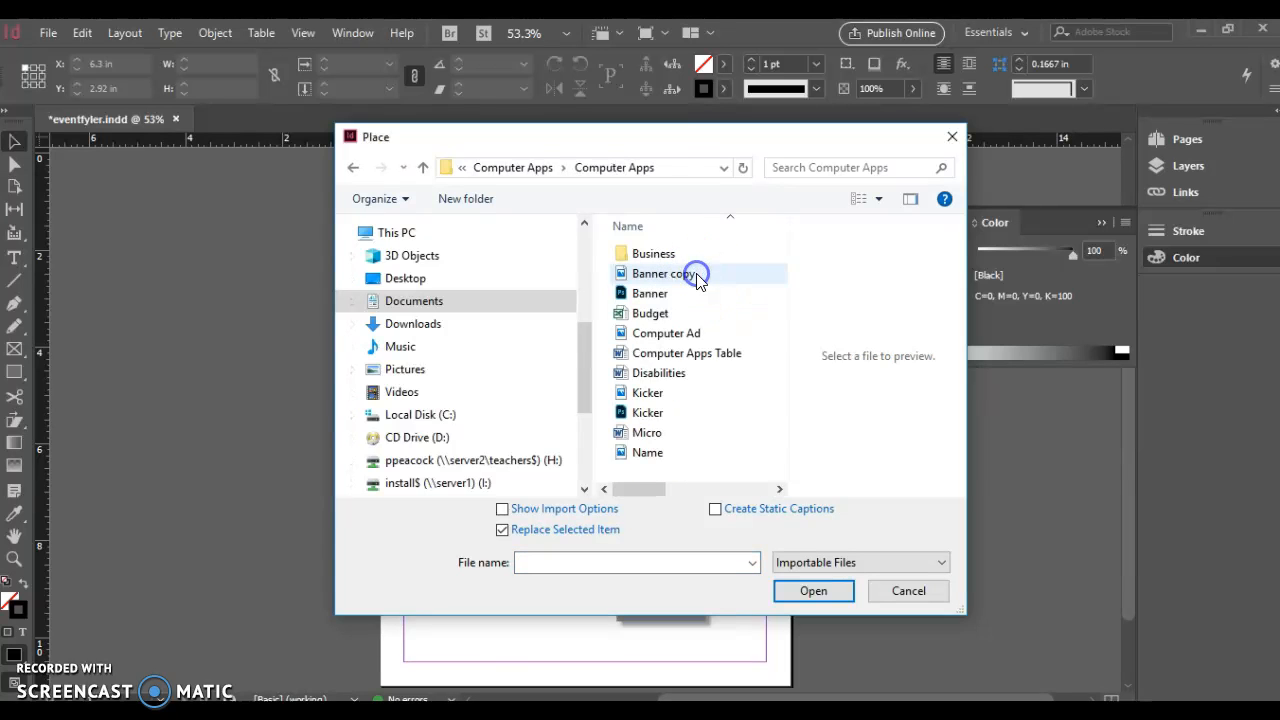
{"action": "left_click", "coordinate": [680, 372]}
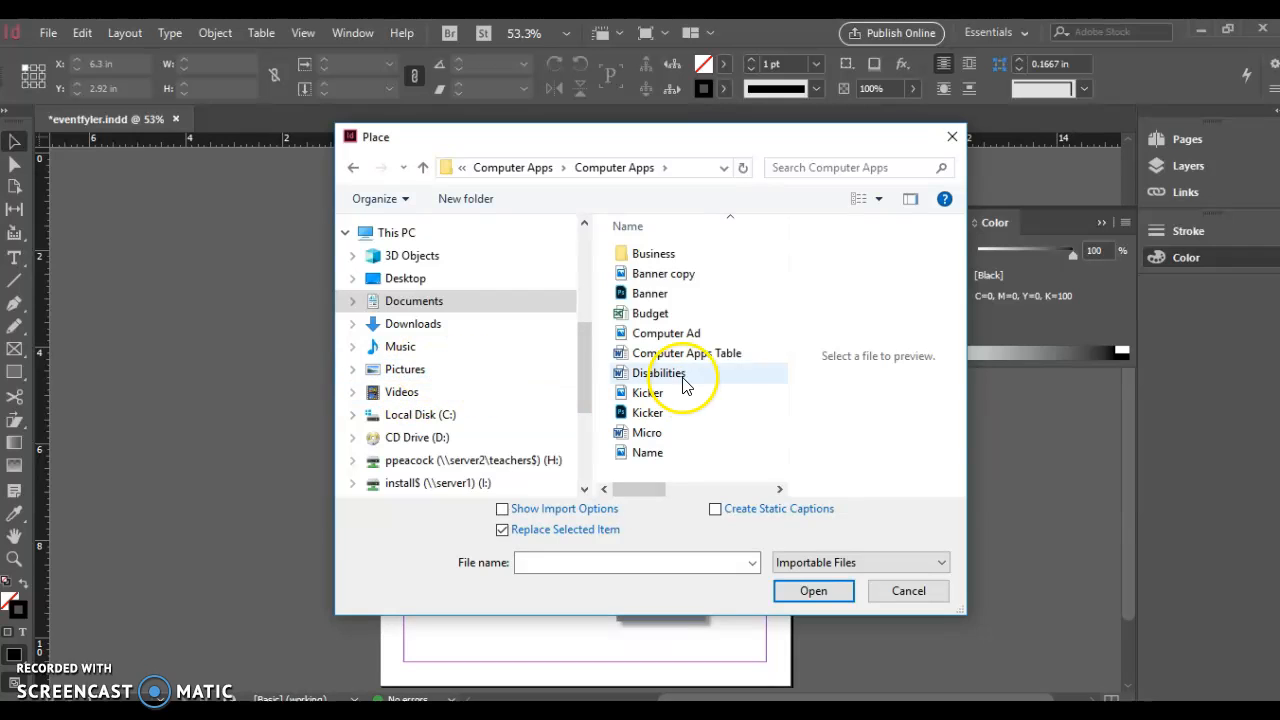
{"action": "left_click_drag", "start_coordinate": [655, 500], "coordinate": [593, 490]}
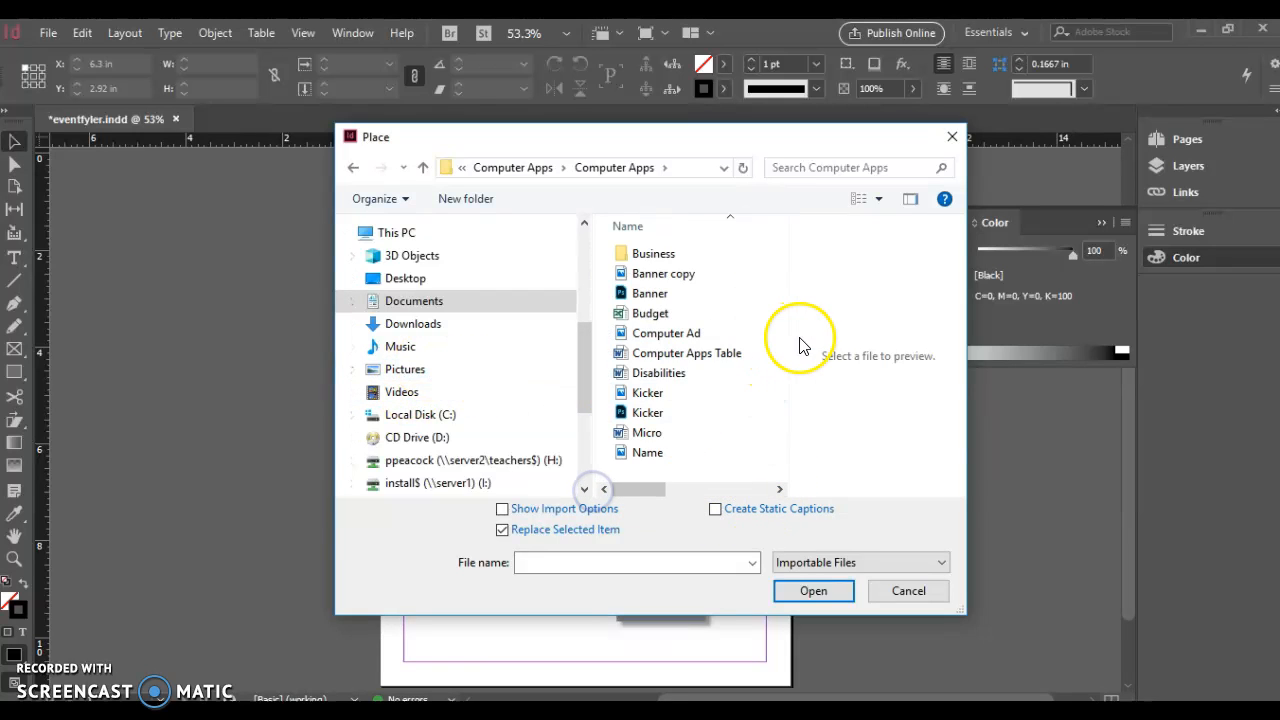
{"action": "left_click_drag", "start_coordinate": [791, 349], "coordinate": [900, 385]}
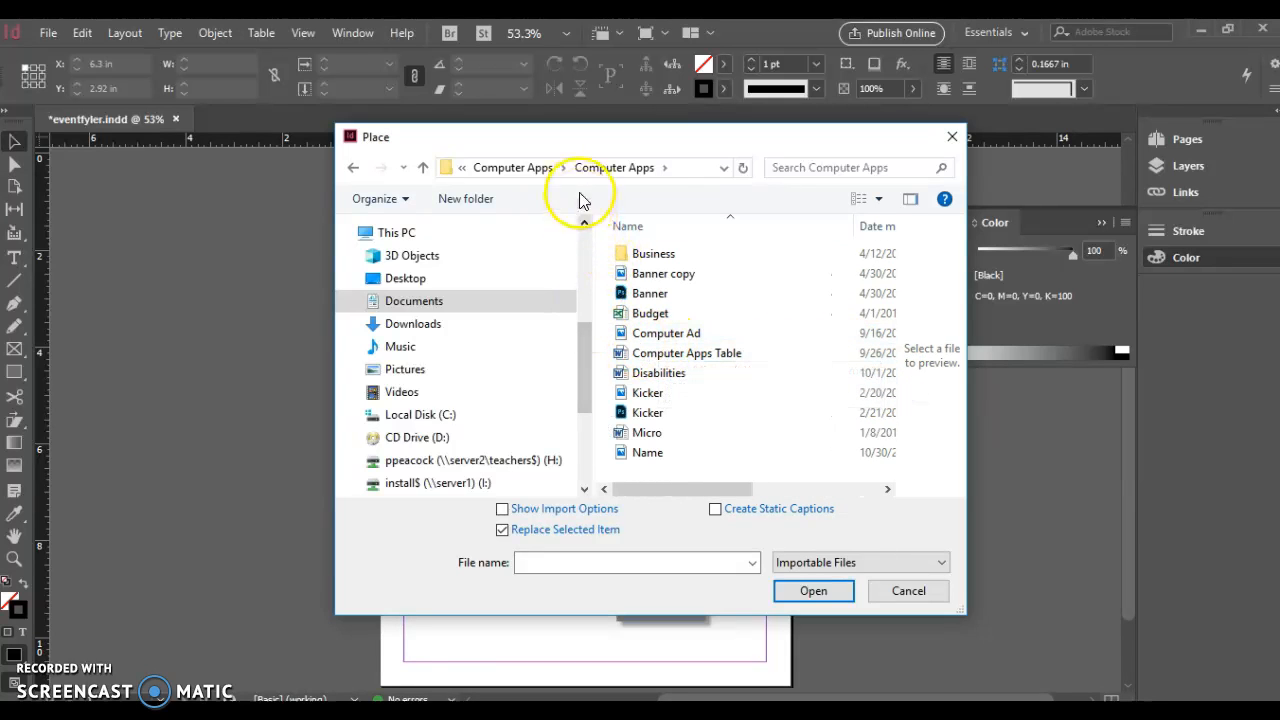
{"action": "left_click", "coordinate": [513, 168]}
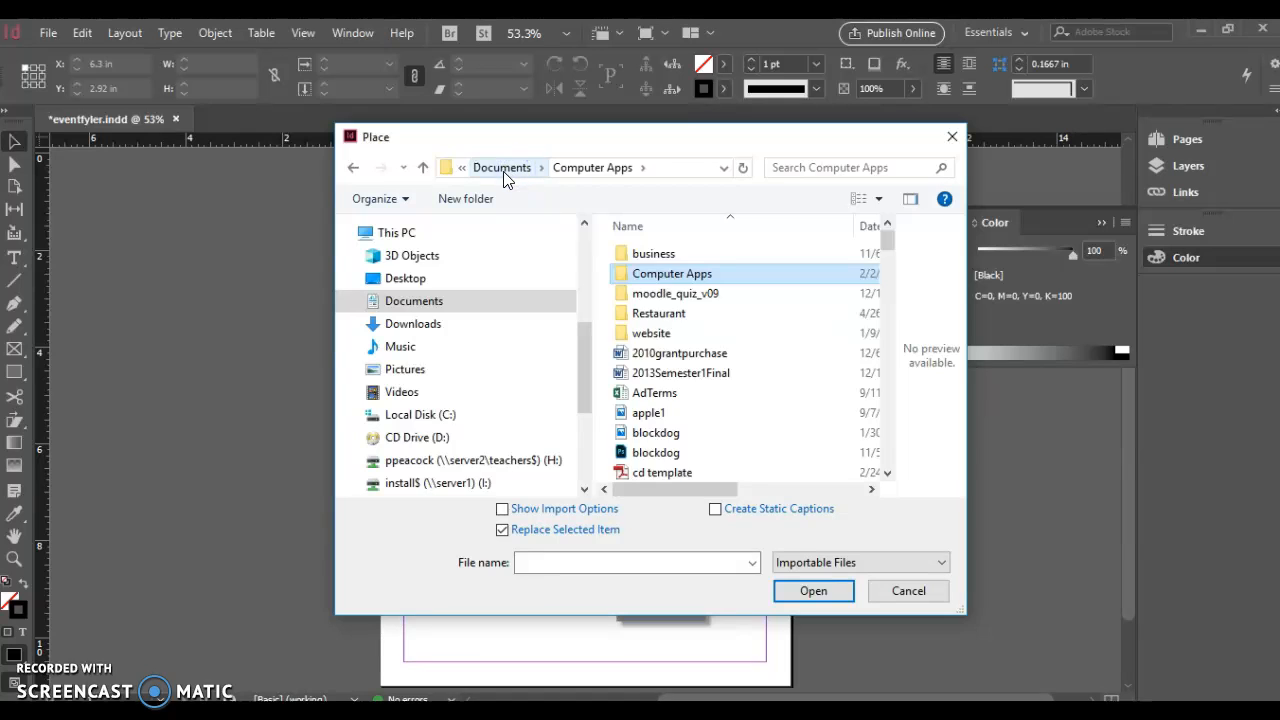
{"action": "left_click", "coordinate": [503, 170]}
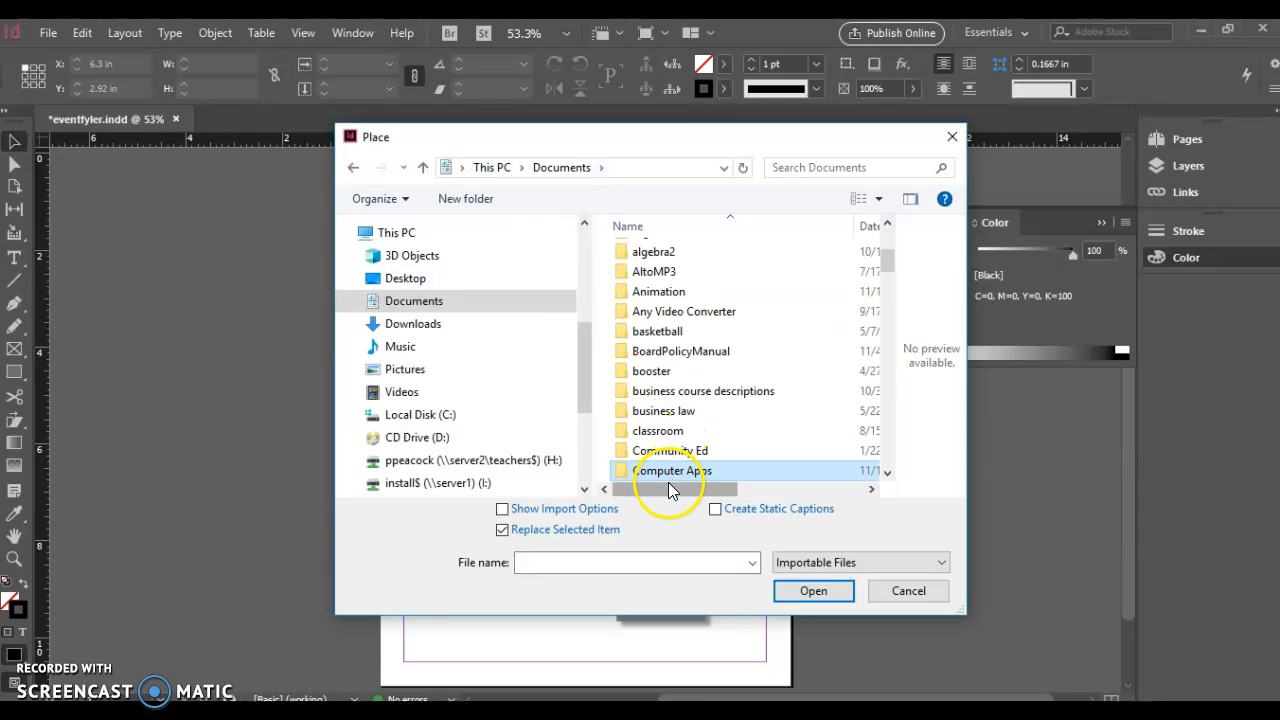
{"action": "left_click", "coordinate": [416, 303]}
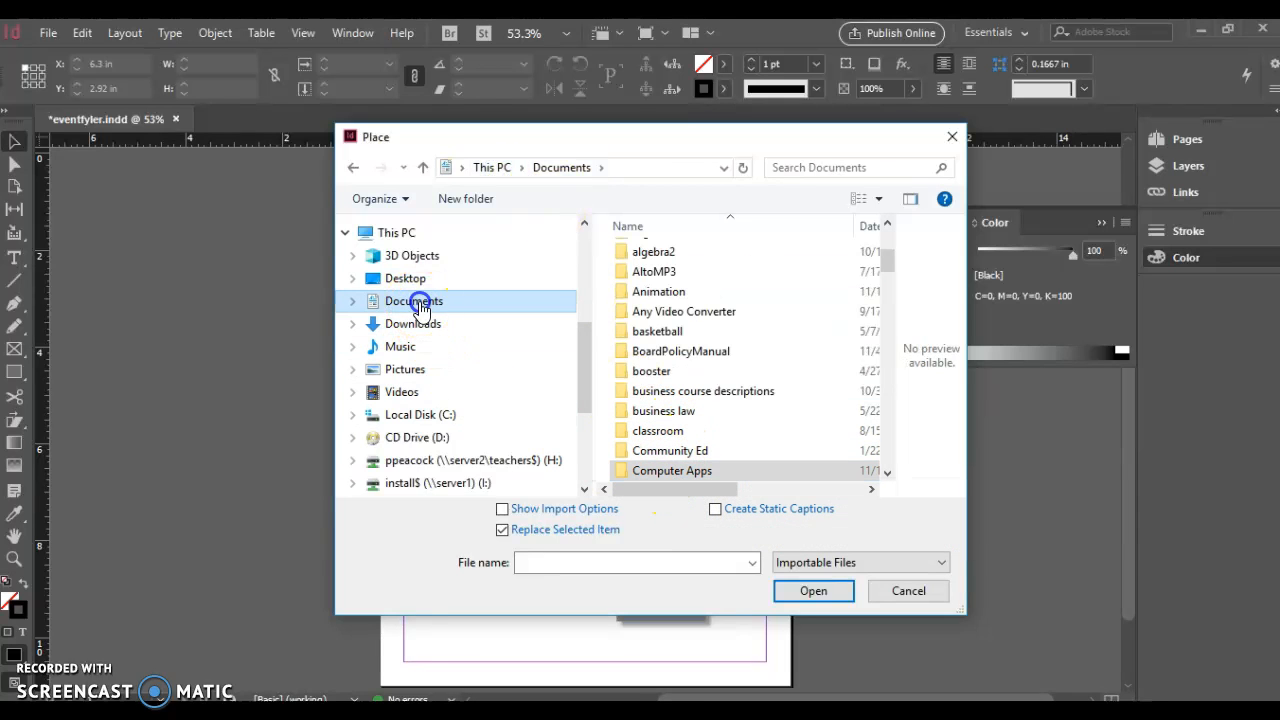
{"action": "double_click", "coordinate": [694, 474]}
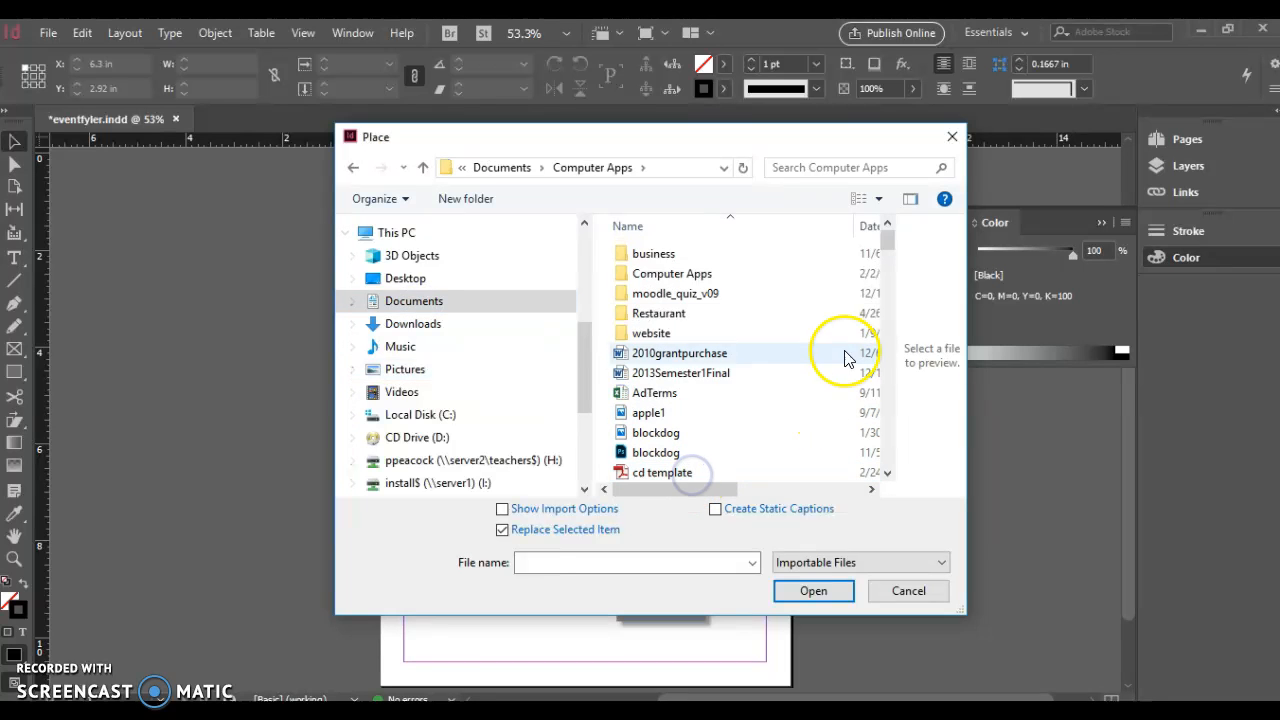
{"action": "left_click_drag", "start_coordinate": [886, 236], "coordinate": [898, 378]}
Place the proud peacock logo at the flyer's lower left
{"action": "left_click", "coordinate": [660, 324]}
{"action": "left_click", "coordinate": [815, 591]}
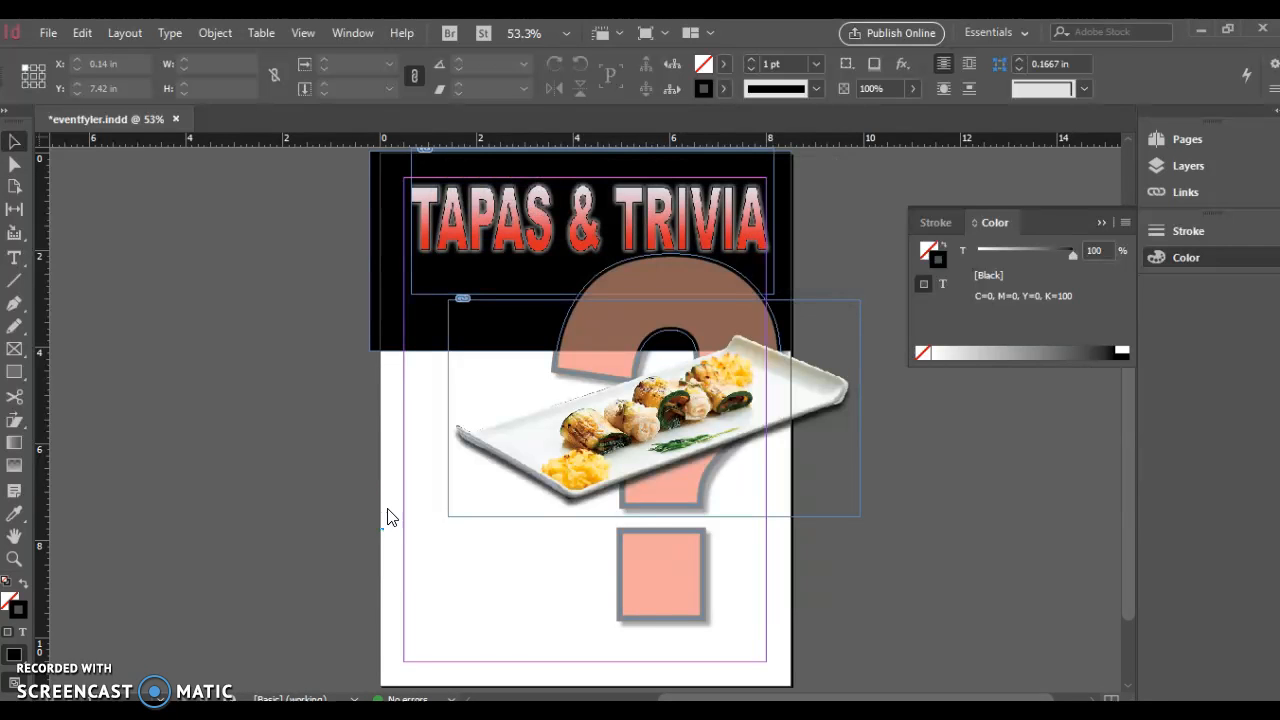
{"action": "left_click", "coordinate": [685, 370]}
{"action": "left_click_drag", "start_coordinate": [686, 371], "coordinate": [177, 420]}
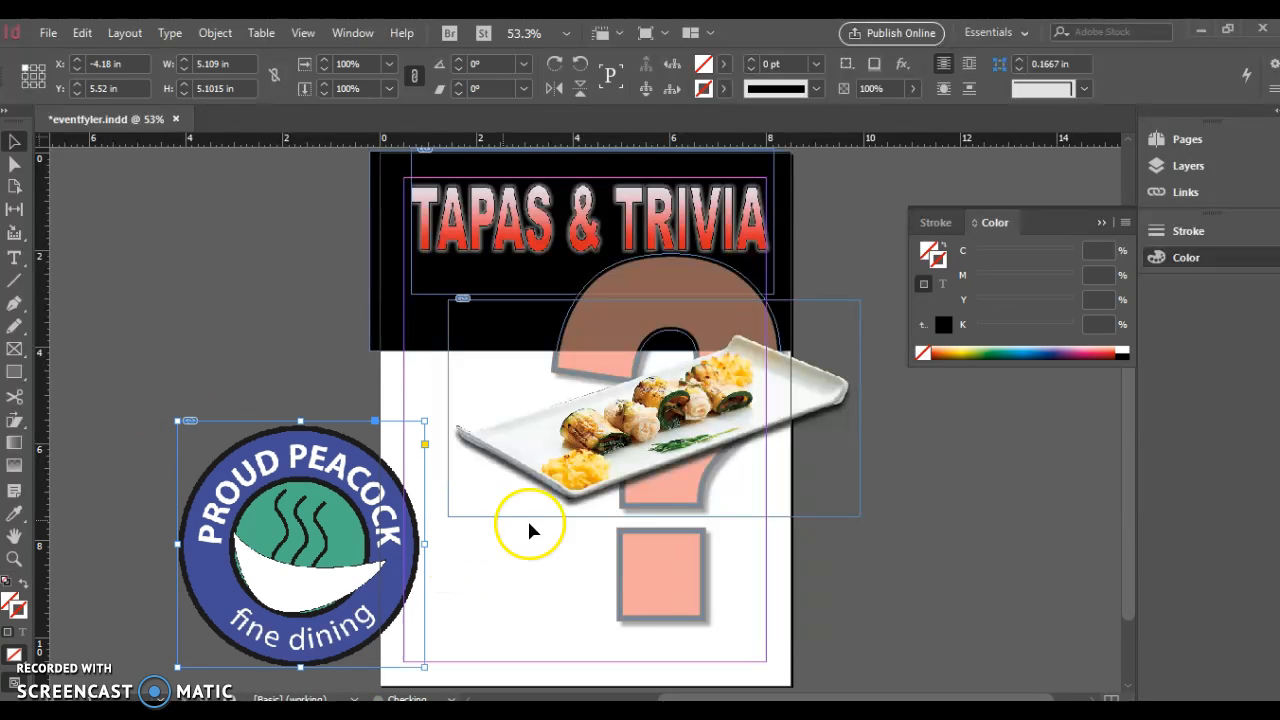
Scale the logo down to about 1.65 × 1.65 in inside the lower-left corner
{"action": "left_click_drag", "start_coordinate": [424, 424], "coordinate": [336, 509]}
{"action": "left_click_drag", "start_coordinate": [387, 597], "coordinate": [527, 597]}
{"action": "left_click", "coordinate": [564, 504]}
{"action": "left_click_drag", "start_coordinate": [564, 504], "coordinate": [487, 580]}
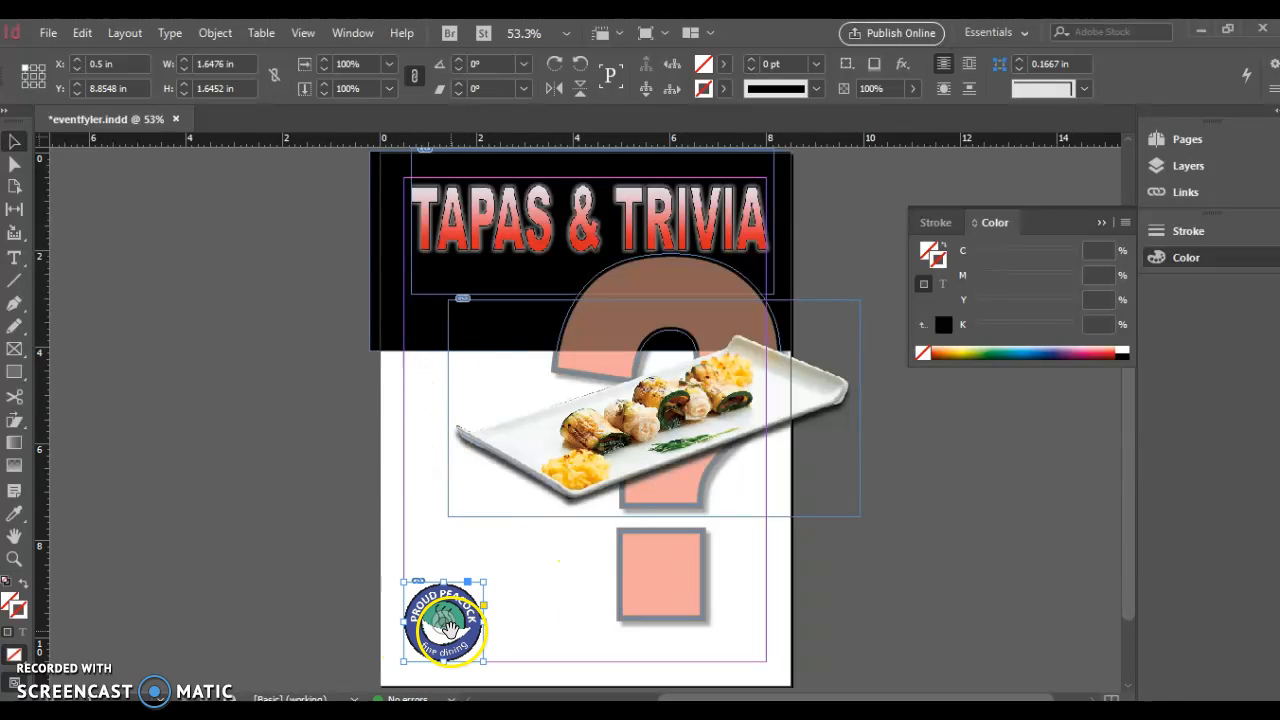
Nudge the TAPAS & TRIVIA title frame and trim it to about 7.64 × 3.06 in
{"action": "left_click", "coordinate": [426, 220]}
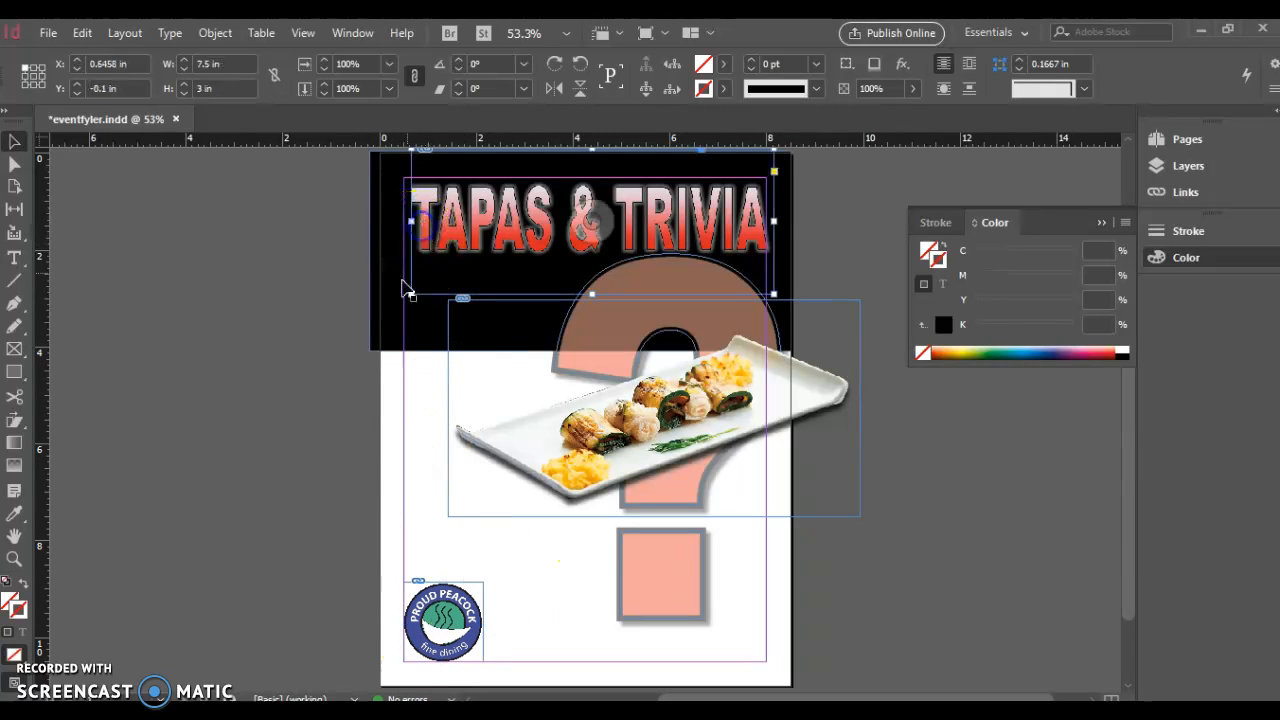
{"action": "left_click_drag", "start_coordinate": [410, 293], "coordinate": [396, 299]}
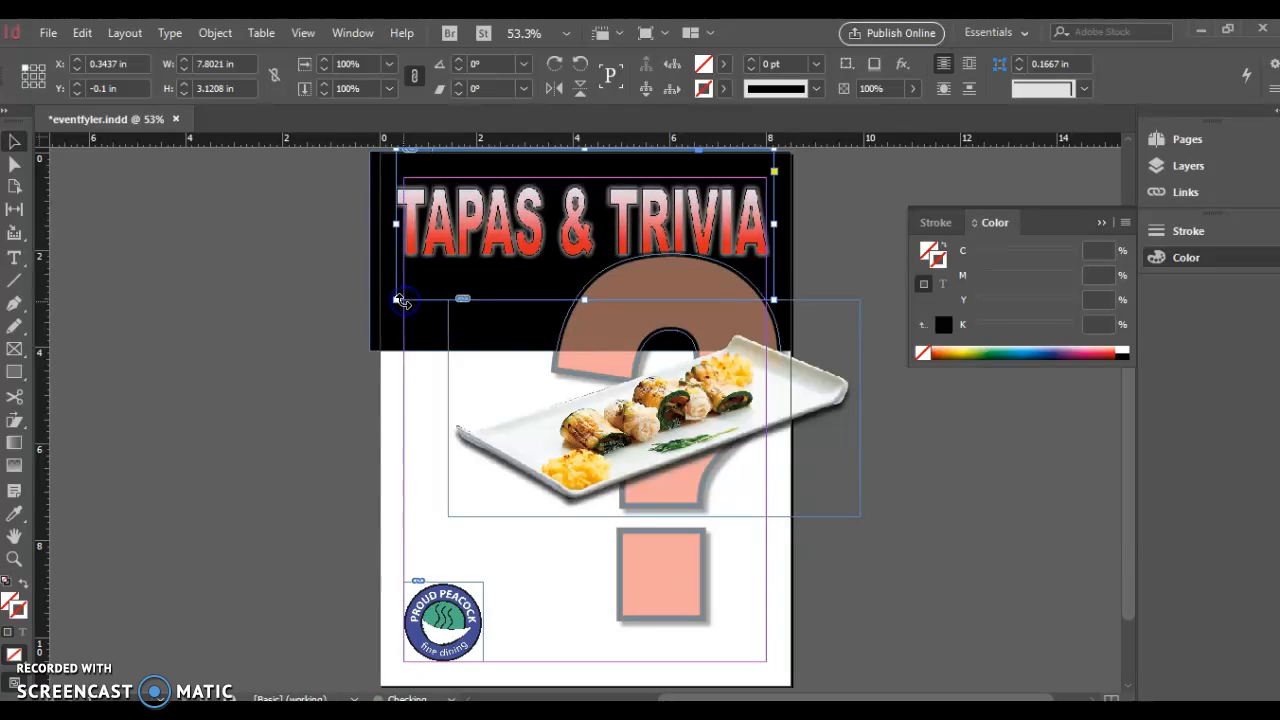
{"action": "key", "text": "Right"}
{"action": "key", "text": "Right"}
{"action": "key", "text": "Right"}
{"action": "key", "text": "Right"}
{"action": "key", "text": "Right"}
{"action": "key", "text": "Right"}
{"action": "key", "text": "Right"}
{"action": "key", "text": "Right"}
{"action": "key", "text": "Right"}
{"action": "key", "text": "Right"}
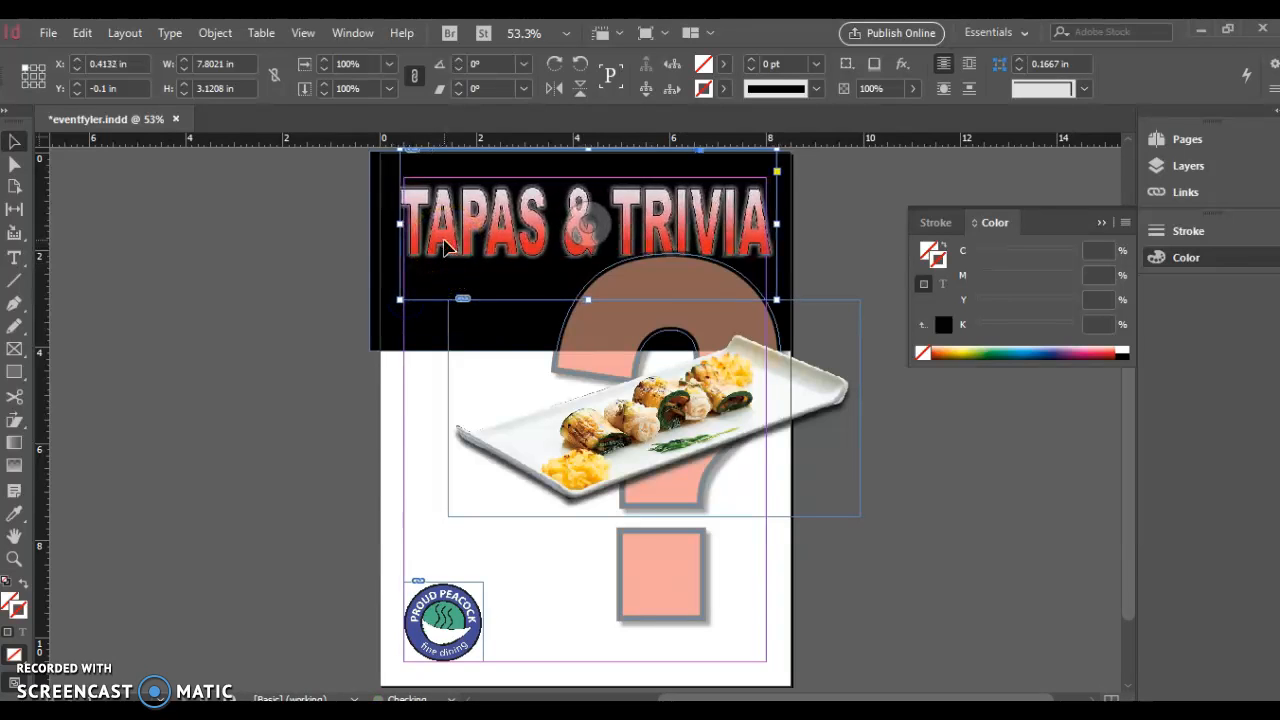
{"action": "key", "text": "Up"}
{"action": "key", "text": "Up"}
{"action": "key", "text": "Up"}
{"action": "key", "text": "Up"}
{"action": "key", "text": "Up"}
{"action": "key", "text": "Up"}
{"action": "key", "text": "Up"}
{"action": "key", "text": "Up"}
{"action": "key", "text": "Up"}
{"action": "key", "text": "Up"}
{"action": "key", "text": "Up"}
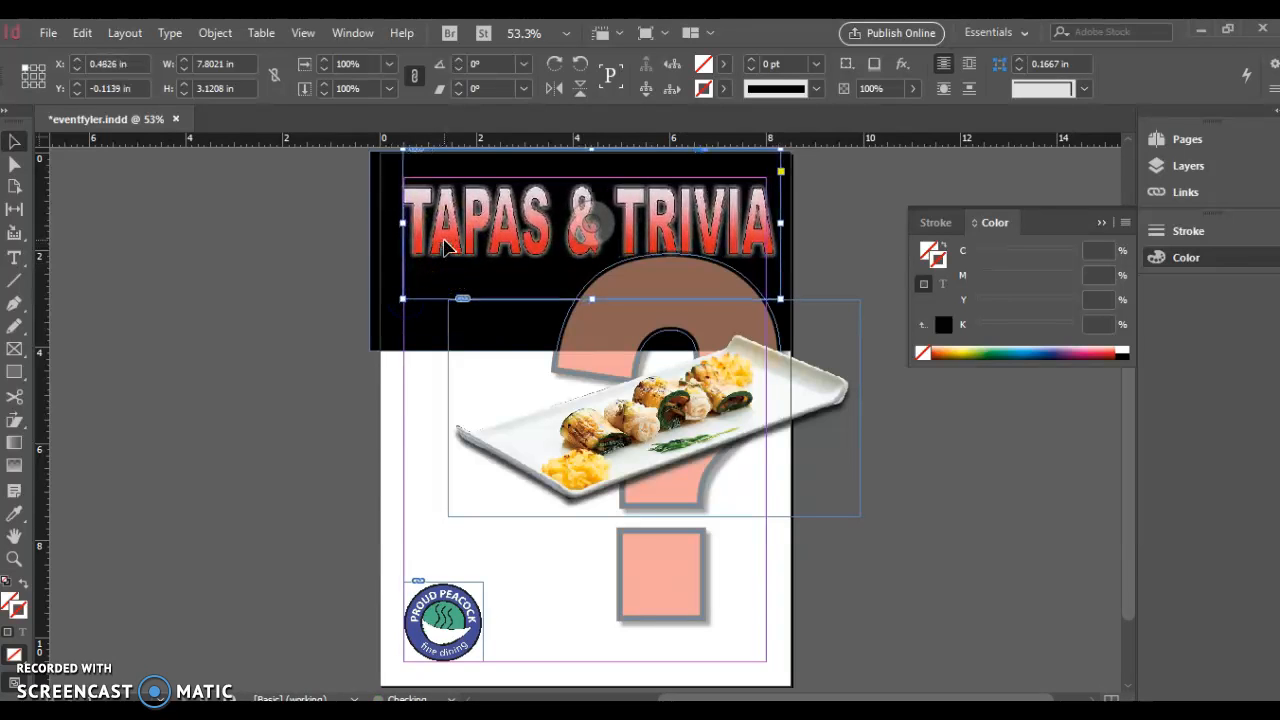
{"action": "key", "text": "Up"}
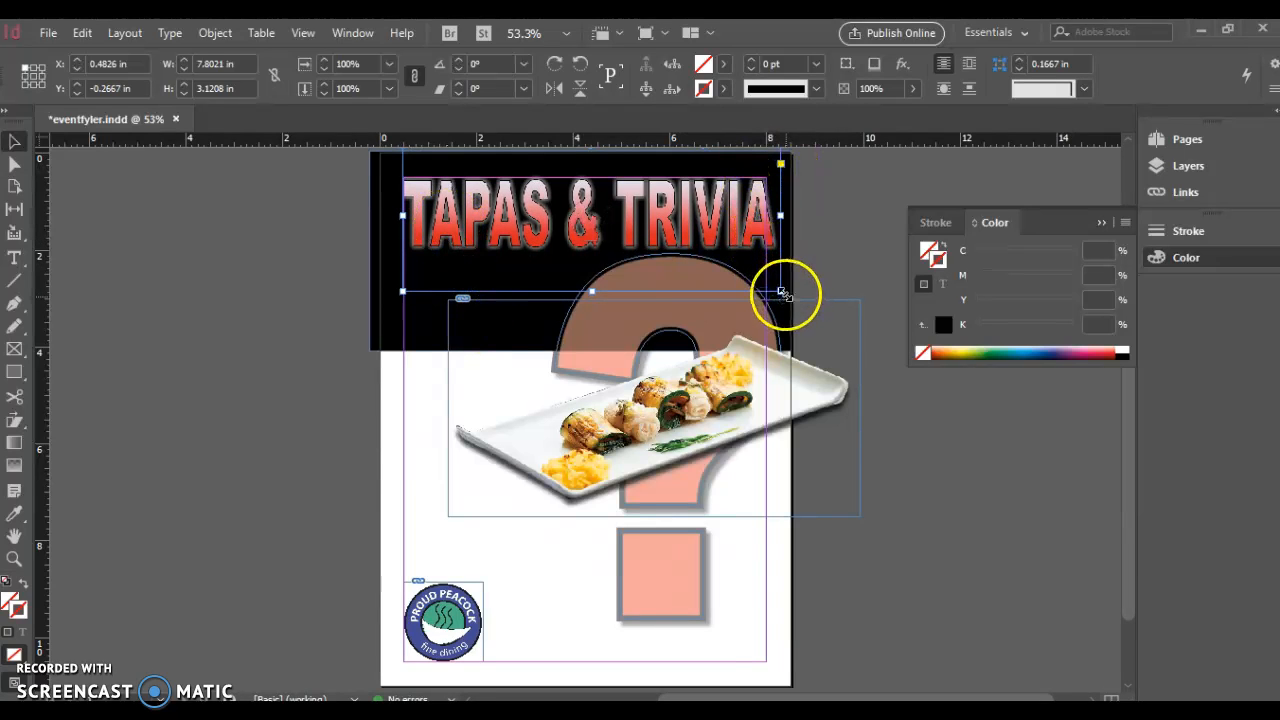
{"action": "left_click_drag", "start_coordinate": [781, 291], "coordinate": [773, 291]}
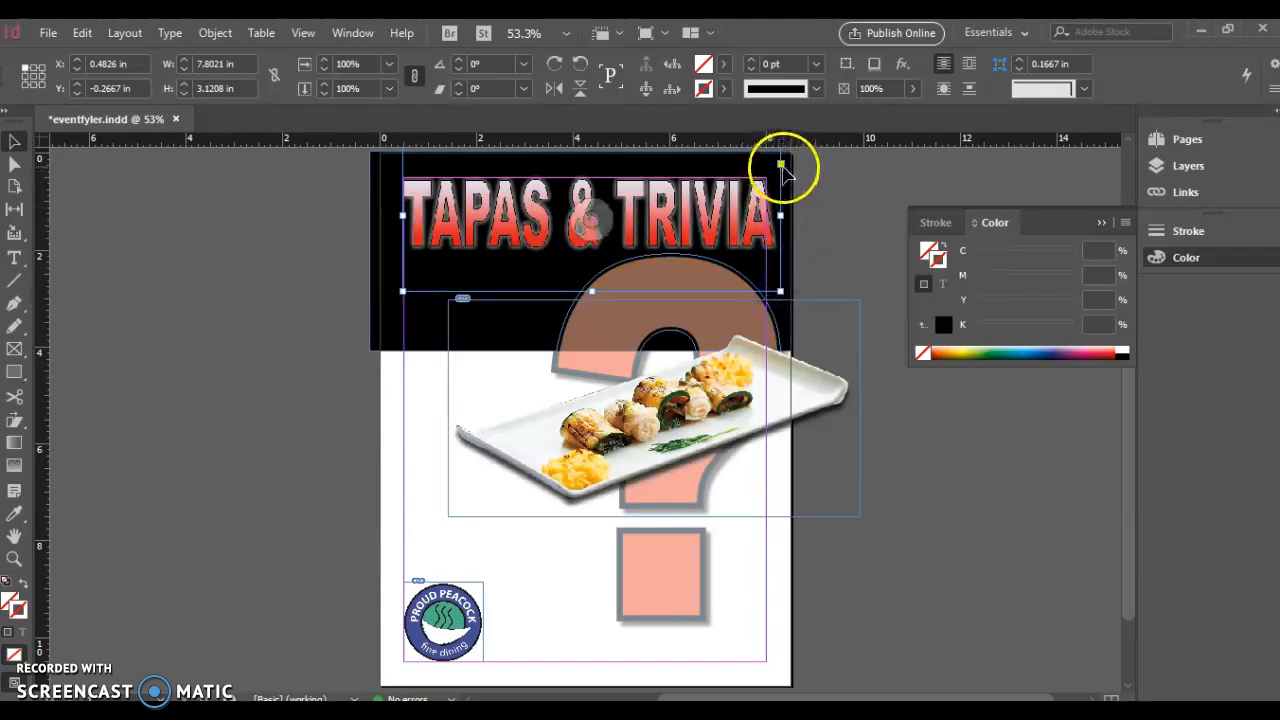
{"action": "scroll", "coordinate": [781, 262], "scroll_direction": "up", "scroll_amount": 1}
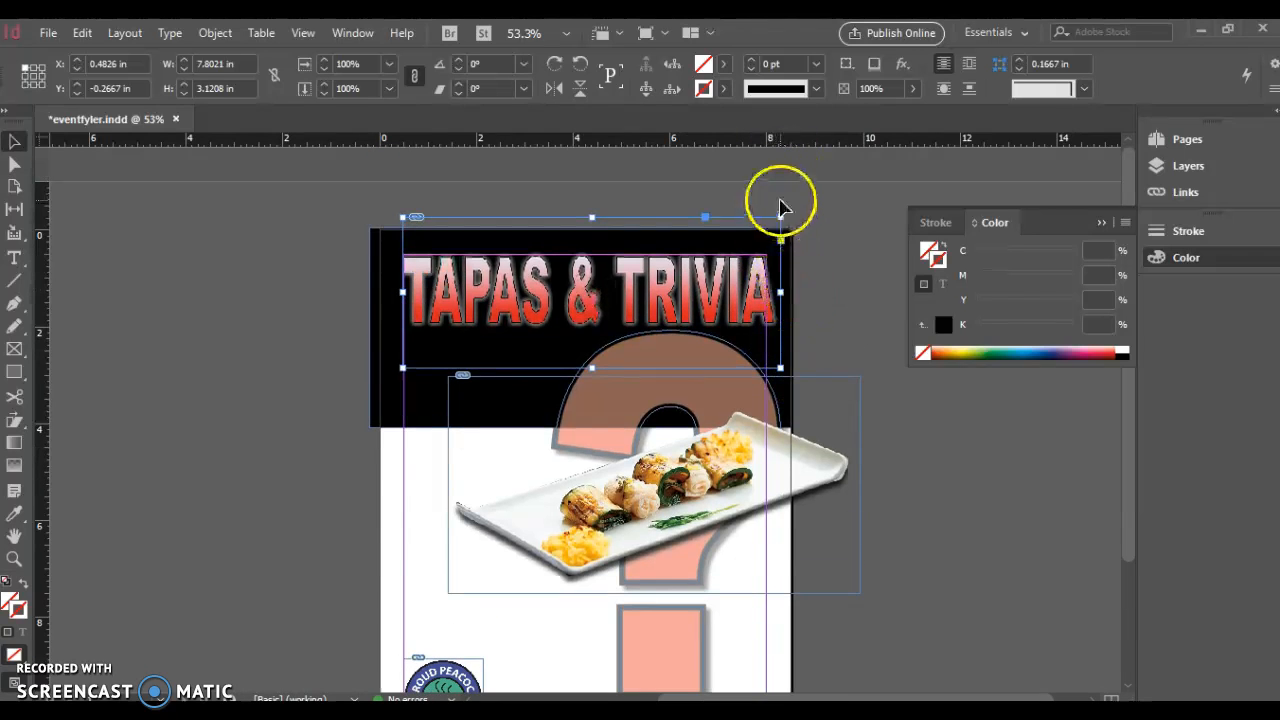
{"action": "left_click_drag", "start_coordinate": [782, 217], "coordinate": [772, 229]}
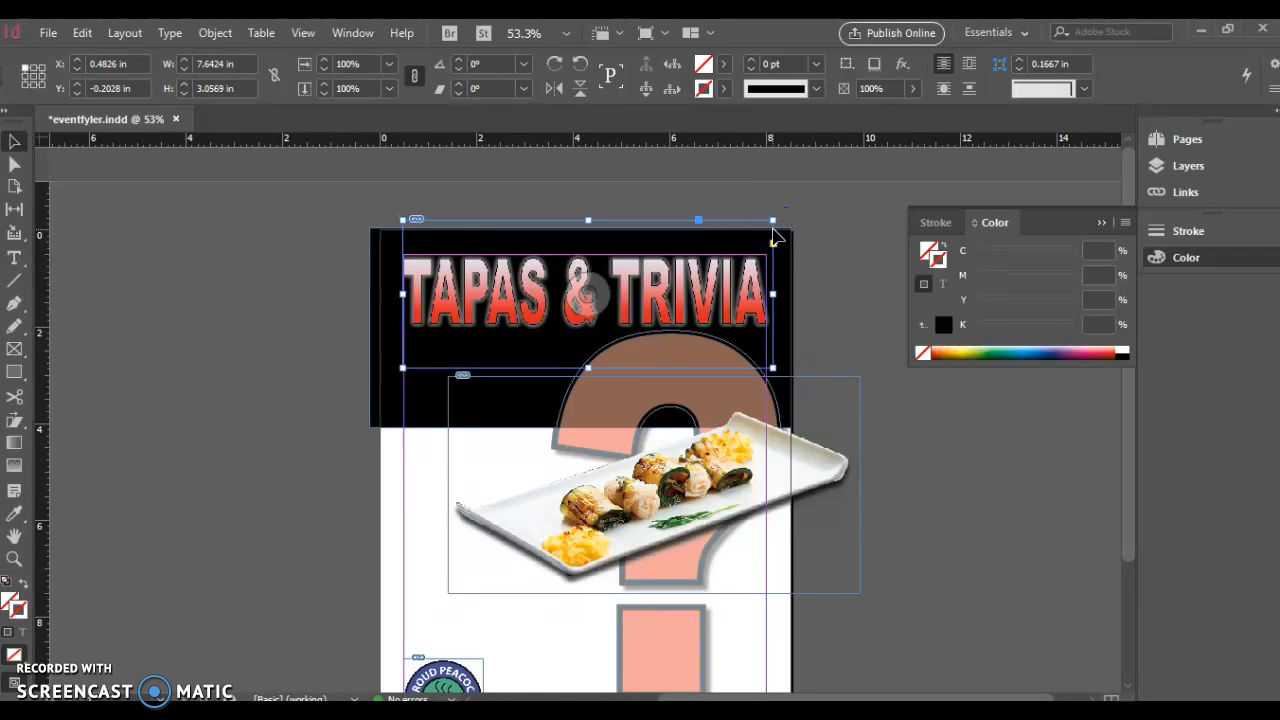
{"action": "left_click", "coordinate": [929, 500]}
{"action": "scroll", "coordinate": [929, 500], "scroll_direction": "down", "scroll_amount": 2}
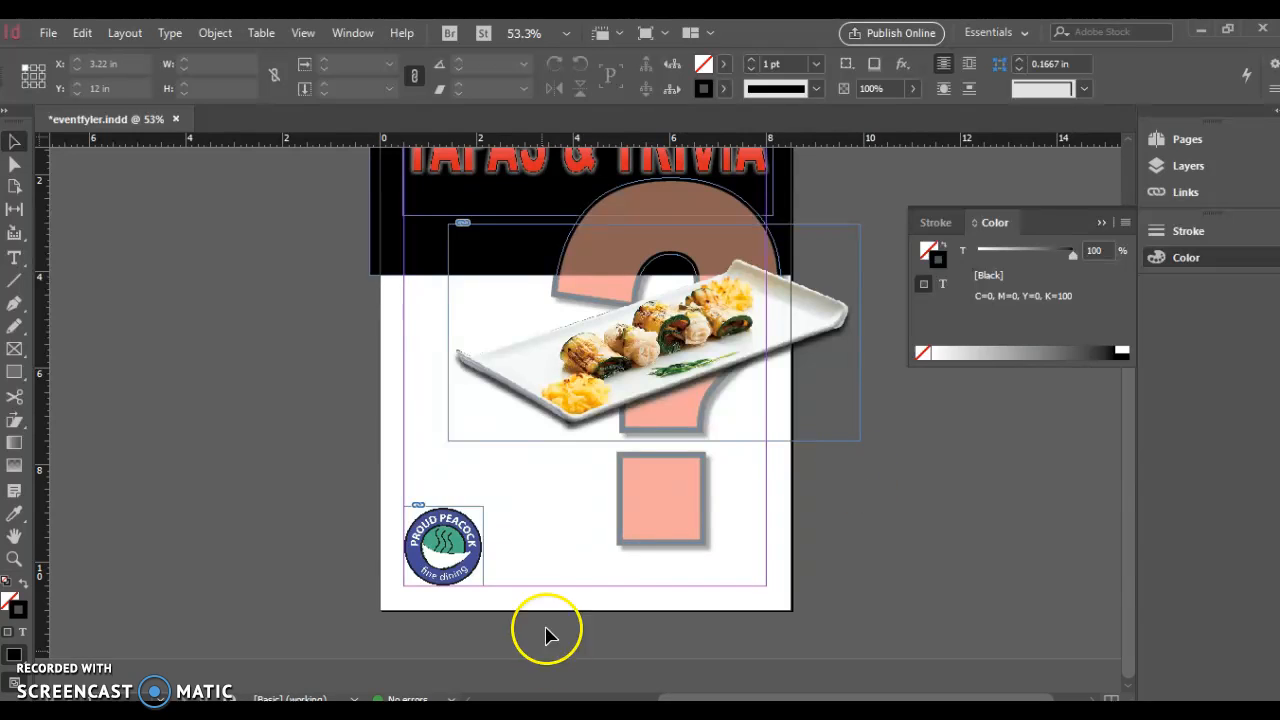
{"action": "left_click", "coordinate": [14, 259]}
{"action": "left_click_drag", "start_coordinate": [489, 539], "coordinate": [607, 585]}
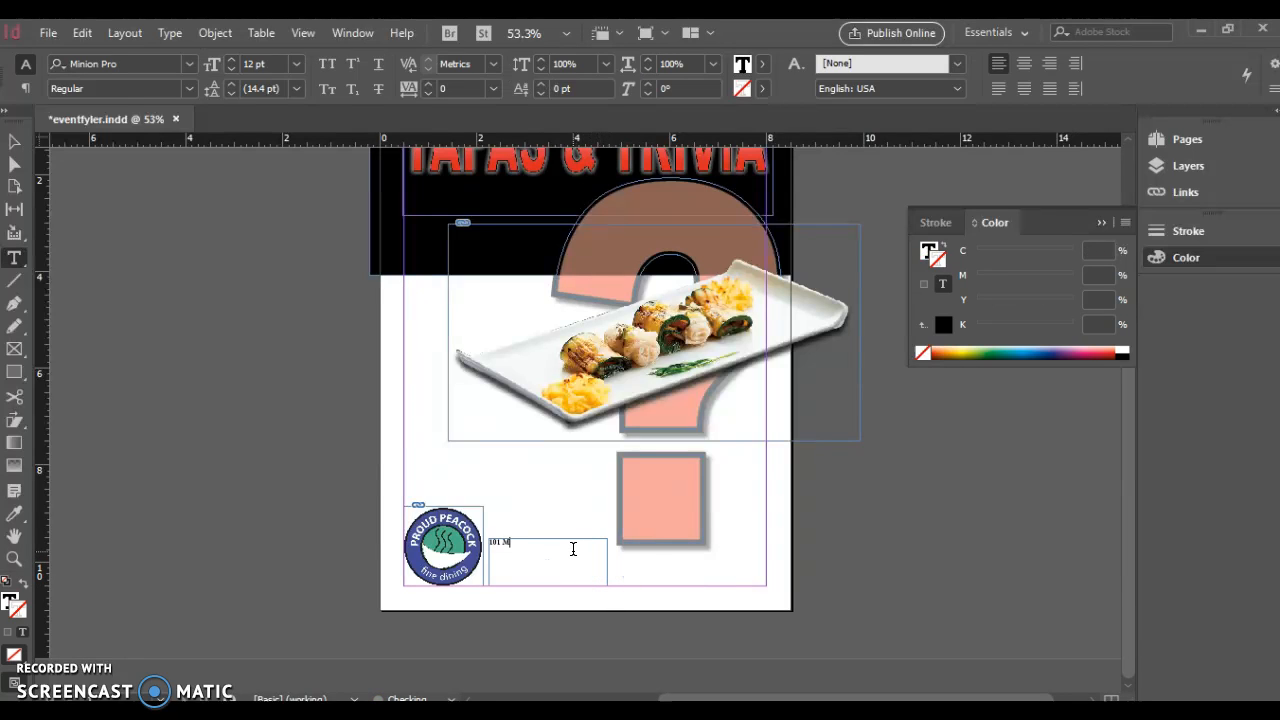
{"action": "key", "text": "BackSpace"}
{"action": "type", "text": ", I"}
{"action": "key", "text": "ctrl+equal"}
{"action": "key", "text": "ctrl+equal"}
{"action": "key", "text": "ctrl+equal"}
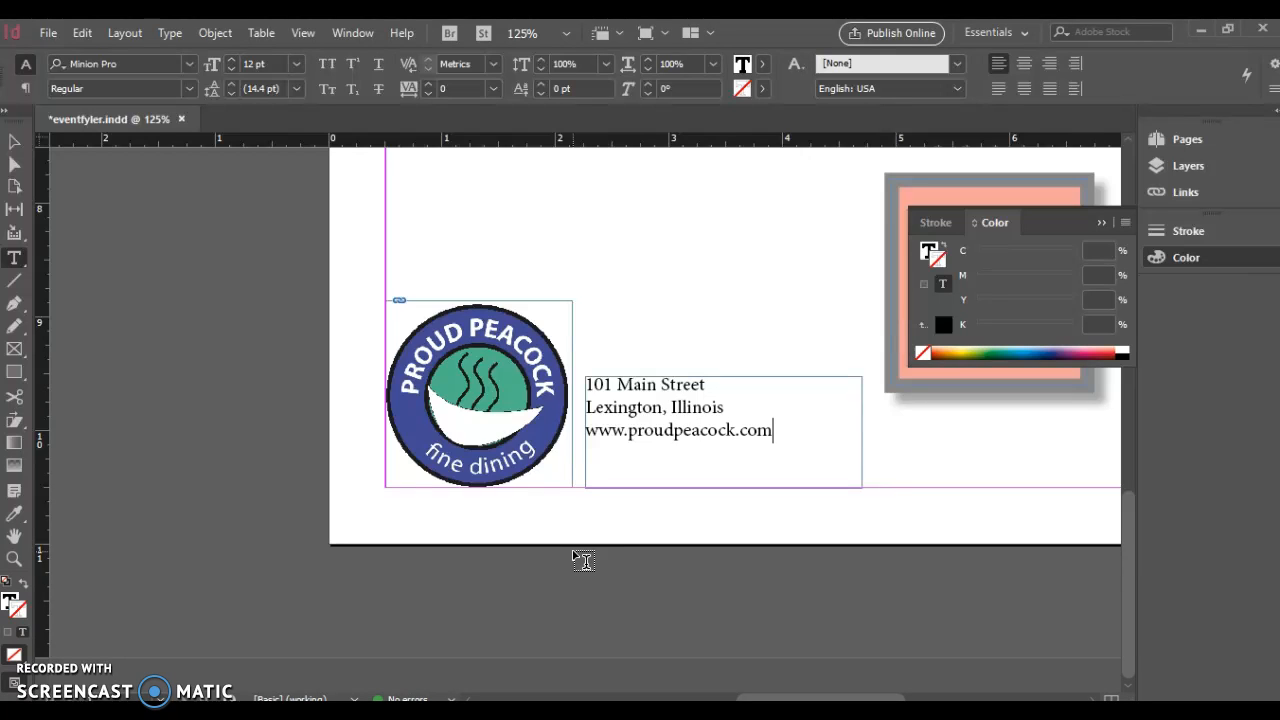
{"action": "key", "text": "Return"}
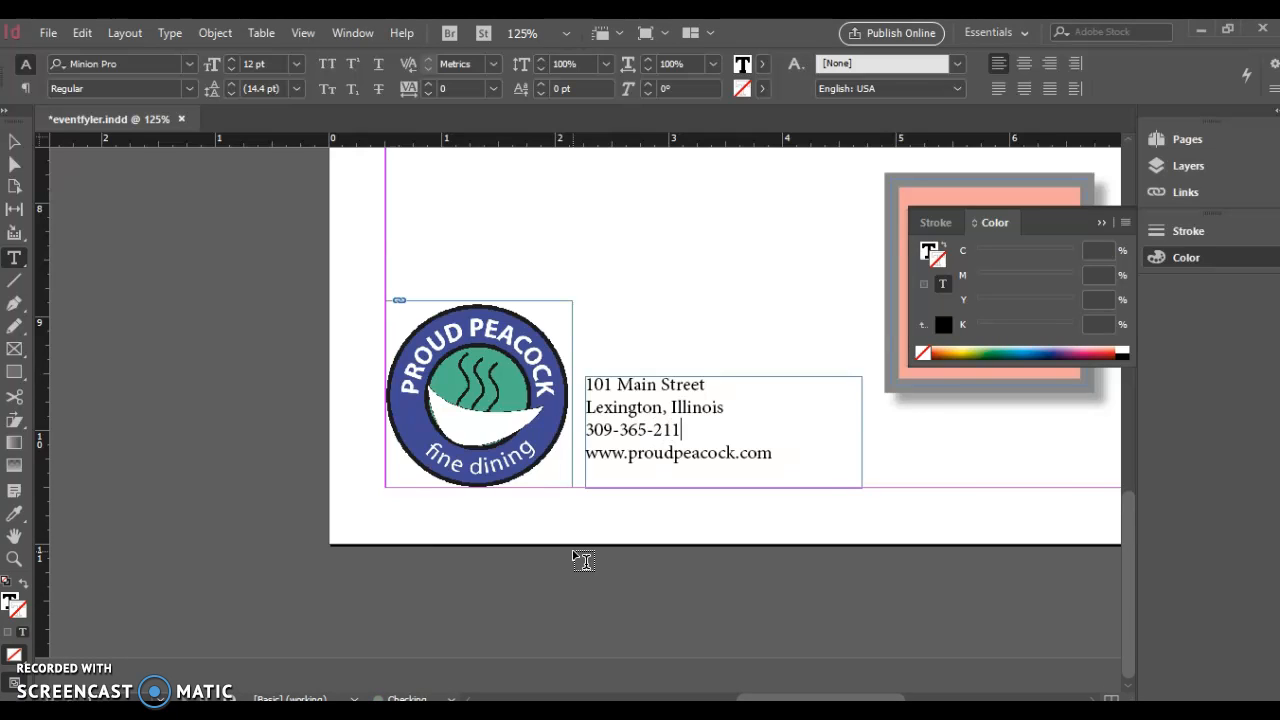
{"action": "left_click_drag", "start_coordinate": [772, 453], "coordinate": [580, 382]}
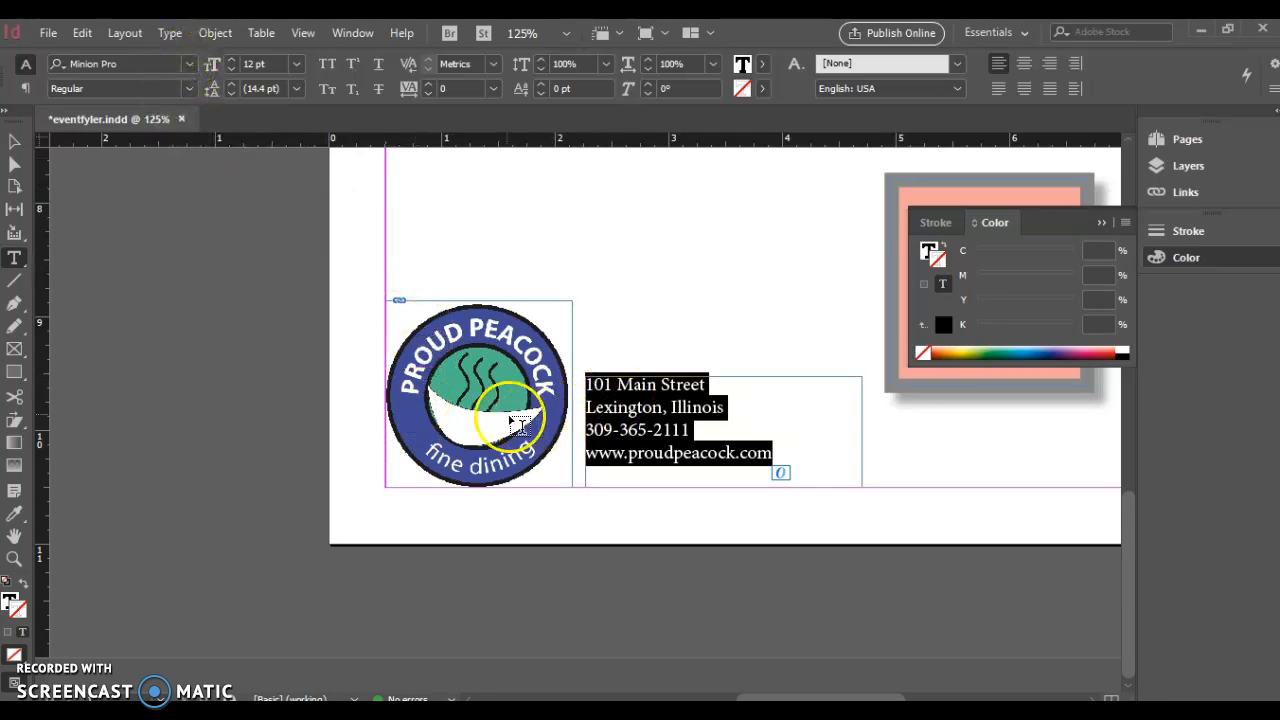
Set the four-line address block in Arial Bold from the Font Family list
{"action": "left_click", "coordinate": [190, 66]}
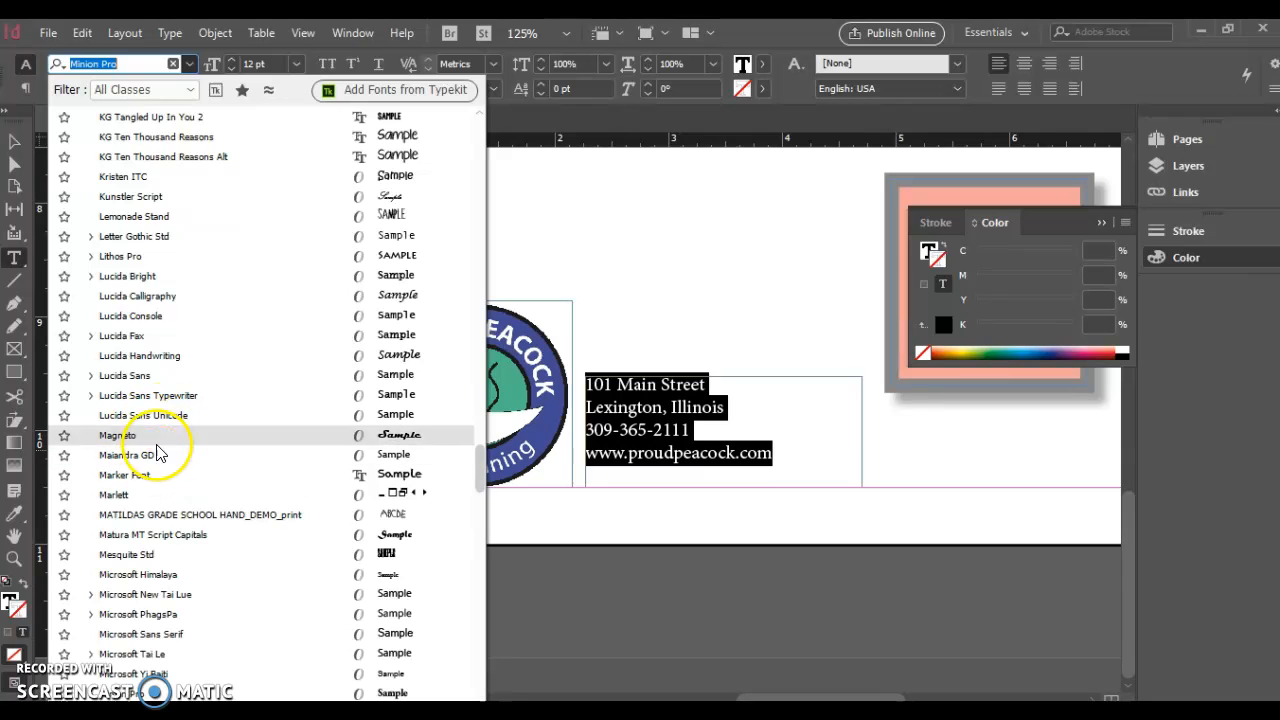
{"action": "type", "text": "a"}
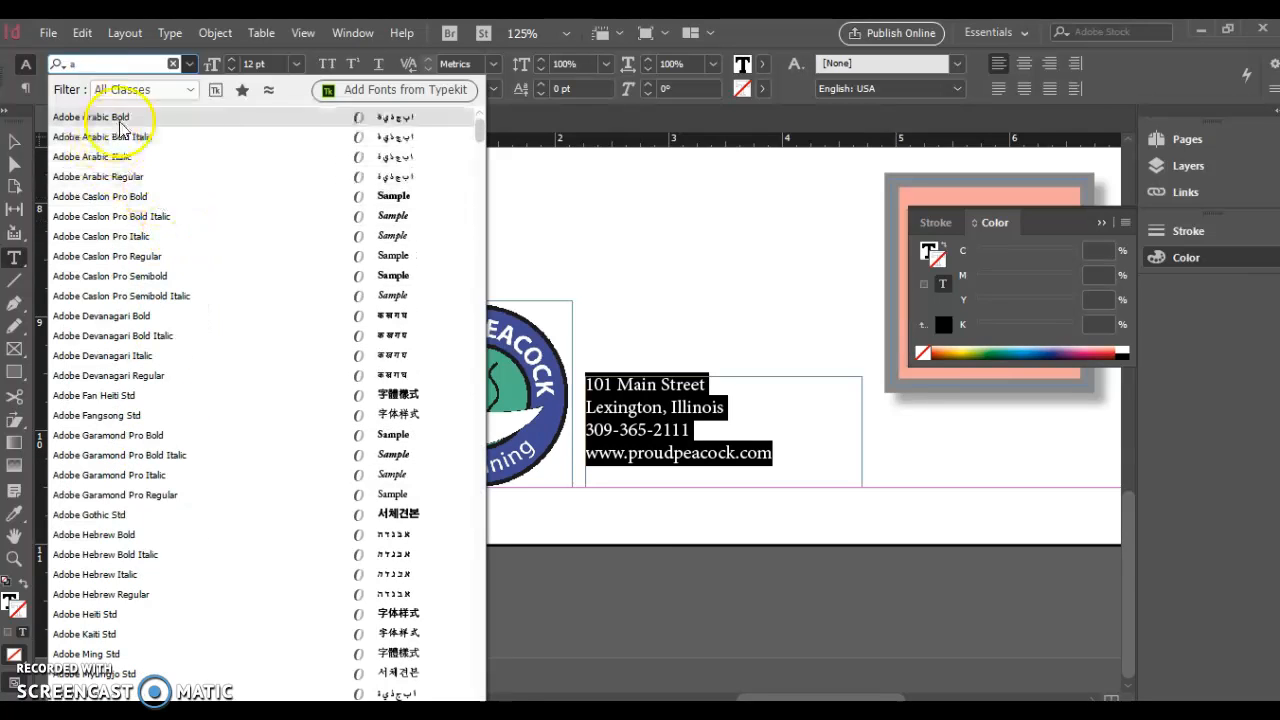
{"action": "type", "text": "r"}
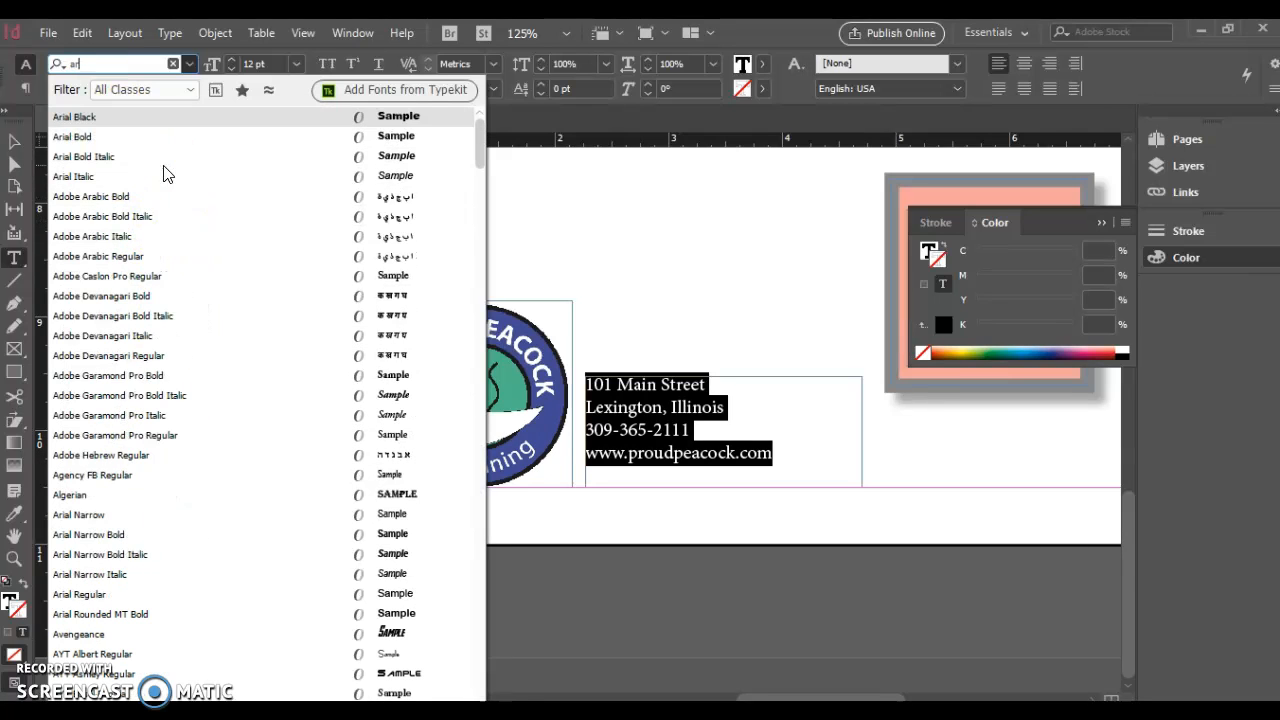
{"action": "left_click", "coordinate": [92, 140]}
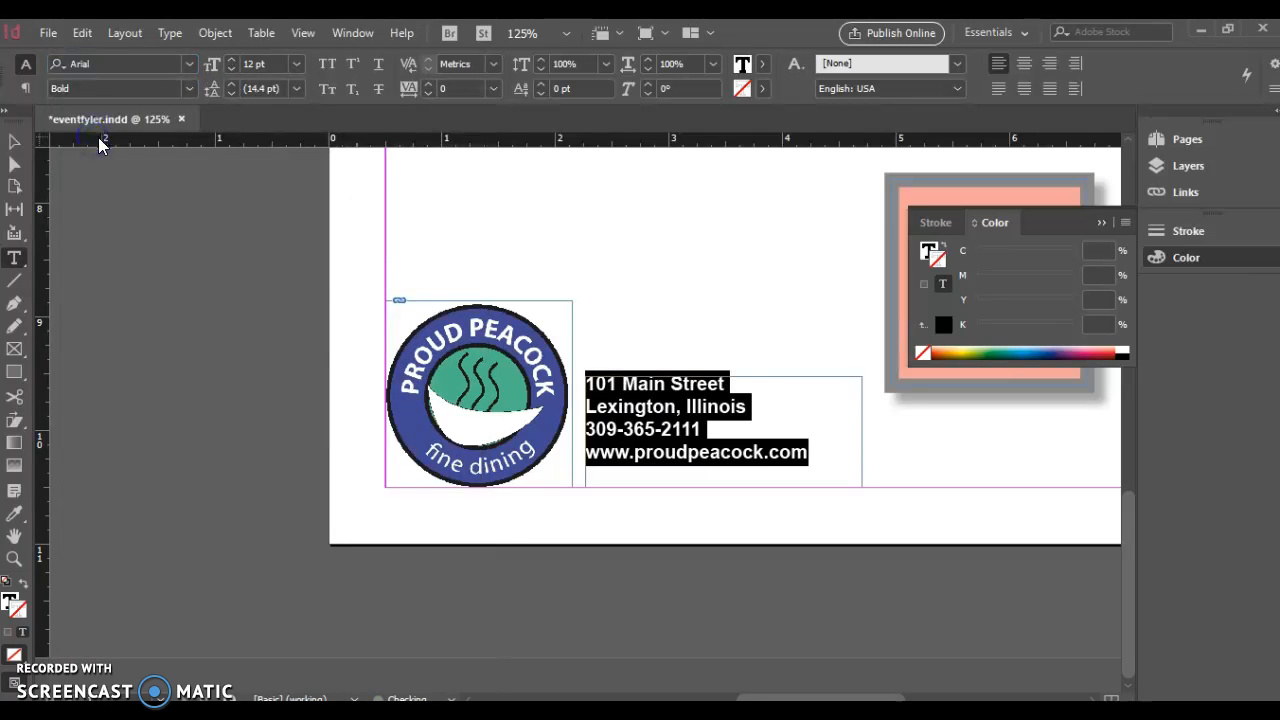
{"action": "left_click", "coordinate": [15, 142]}
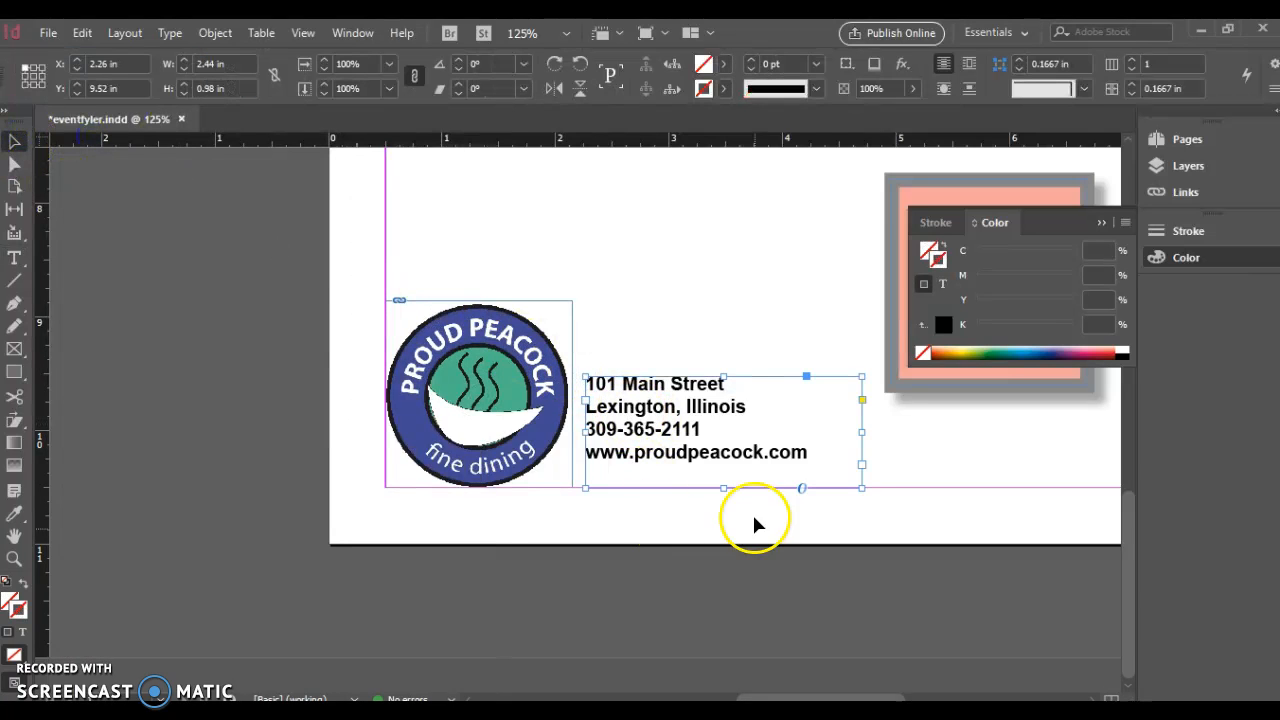
Move the address frame slightly lower and zoom out to see the whole flyer
{"action": "left_click_drag", "start_coordinate": [622, 426], "coordinate": [628, 454]}
{"action": "key", "text": "Down"}
{"action": "key", "text": "Down"}
{"action": "key", "text": "Down"}
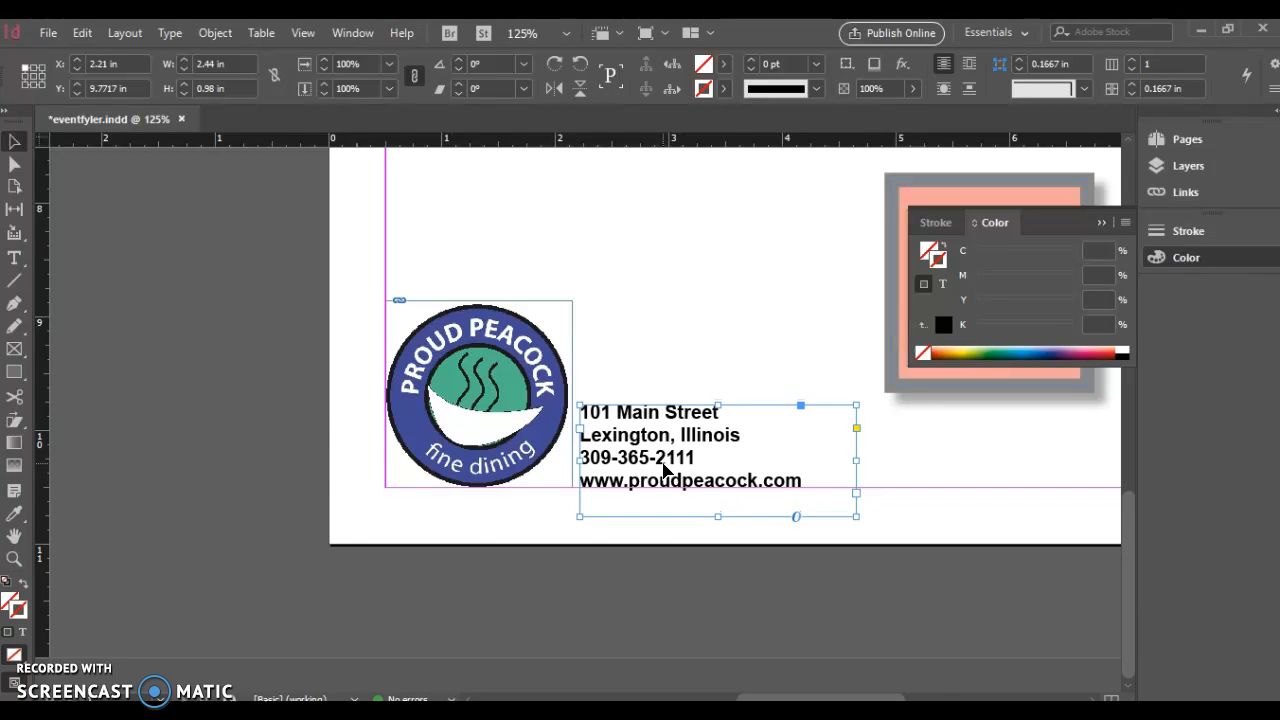
{"action": "key", "text": "ctrl+minus"}
{"action": "key", "text": "ctrl+minus"}
{"action": "key", "text": "ctrl+minus"}
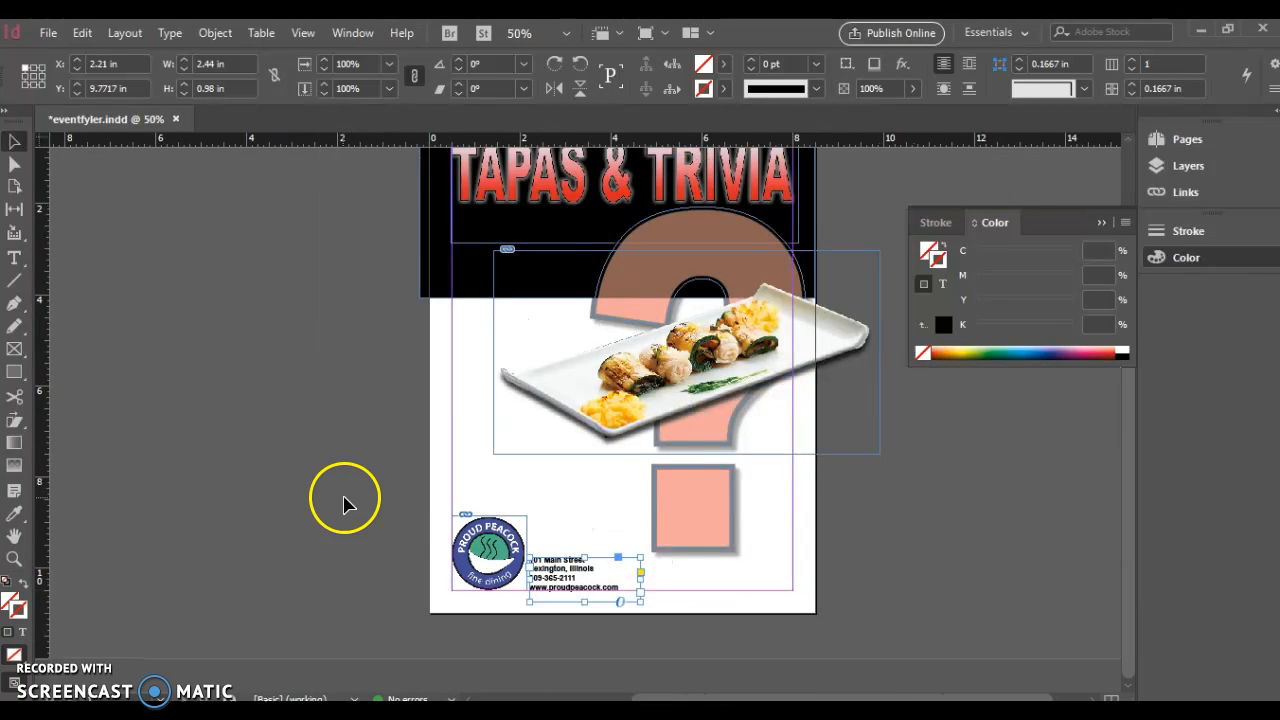
{"action": "left_click", "coordinate": [343, 500]}
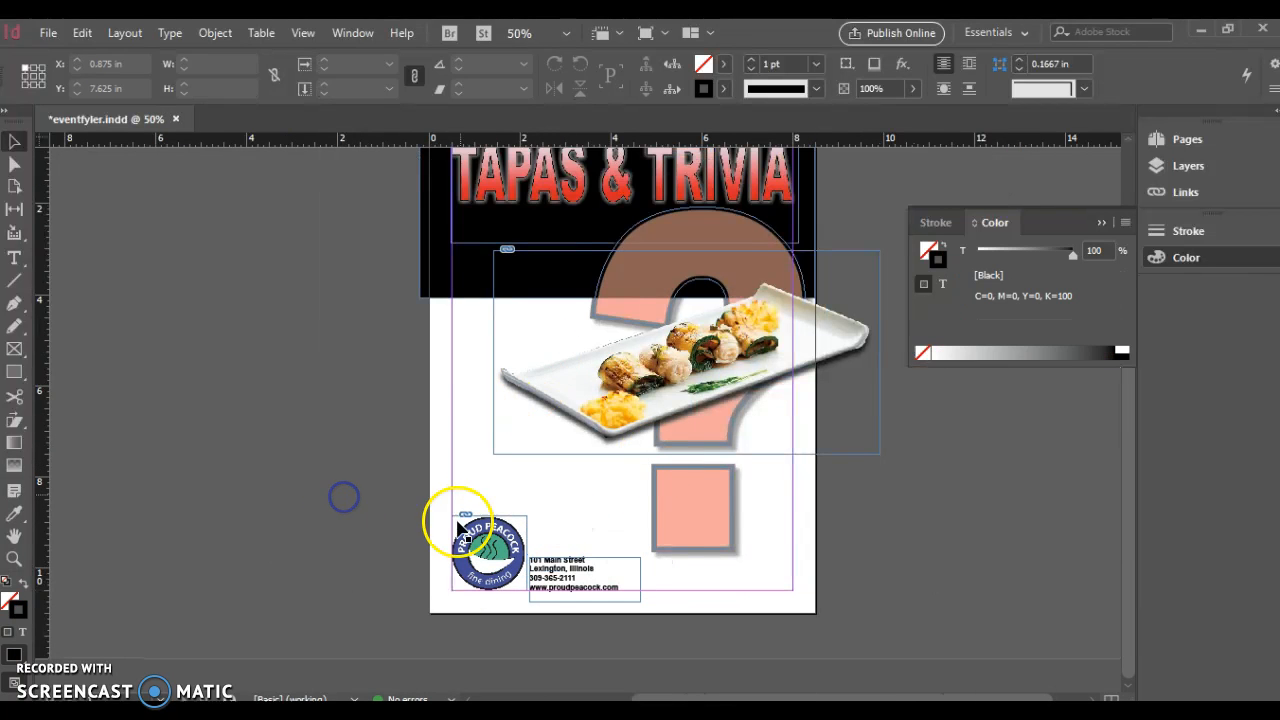
Paste a duplicate of the address frame into the black header under the title
{"action": "left_click", "coordinate": [570, 578]}
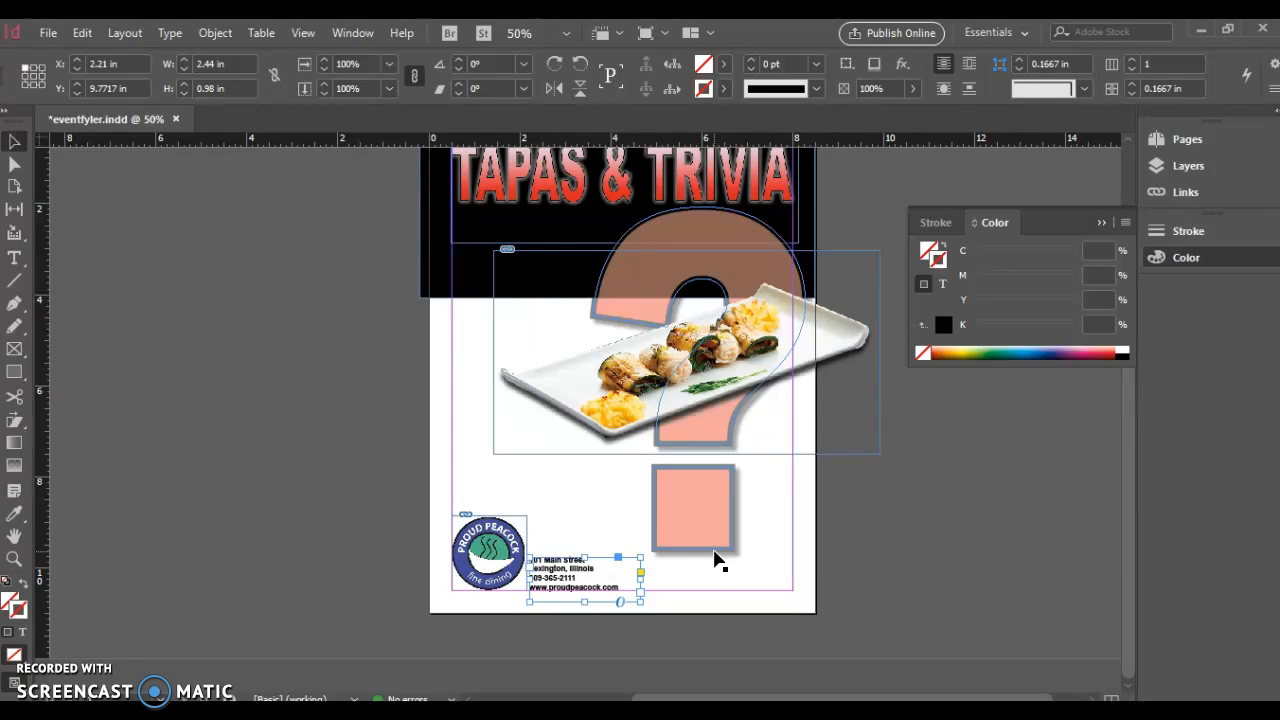
{"action": "key", "text": "ctrl+v"}
{"action": "mouse_move", "coordinate": [555, 415]}
{"action": "left_mouse_down"}
{"action": "mouse_move", "coordinate": [551, 430]}
{"action": "mouse_move", "coordinate": [500, 263]}
{"action": "mouse_move", "coordinate": [468, 262]}
{"action": "left_mouse_up"}
{"action": "left_click", "coordinate": [531, 256]}
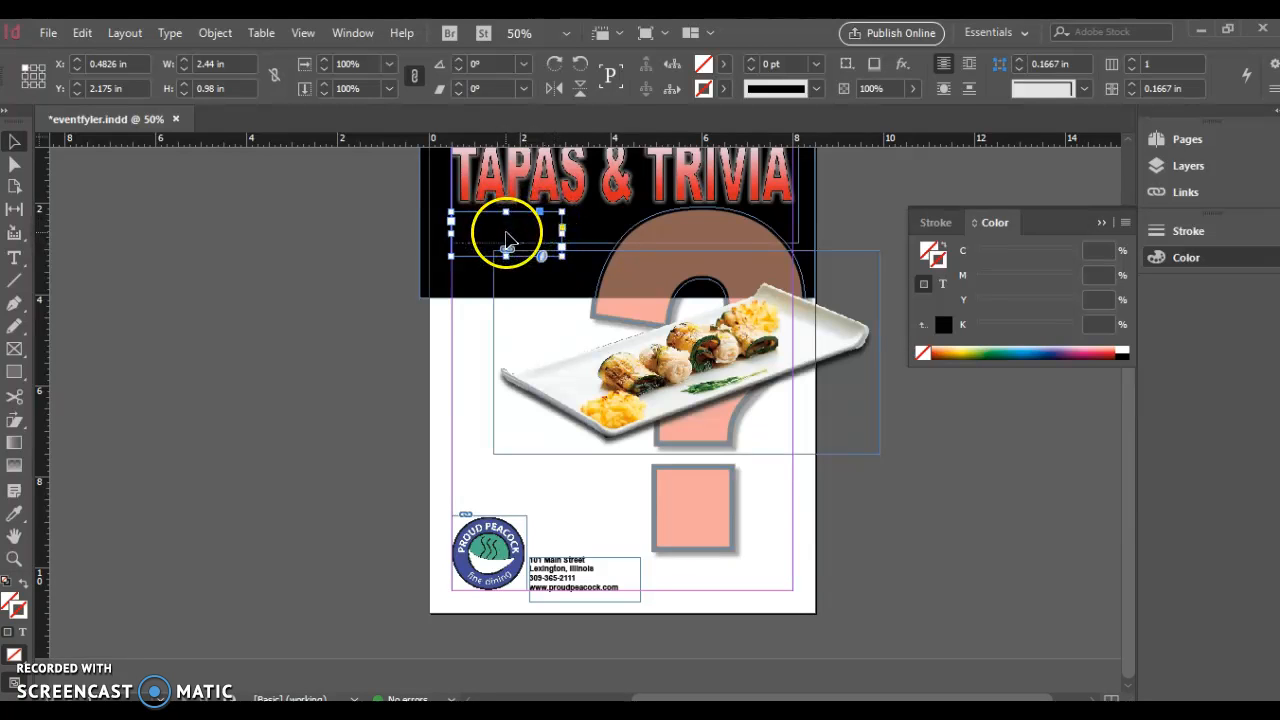
Recolour all the header address text white (K=2) using the text fill
{"action": "double_click", "coordinate": [507, 238]}
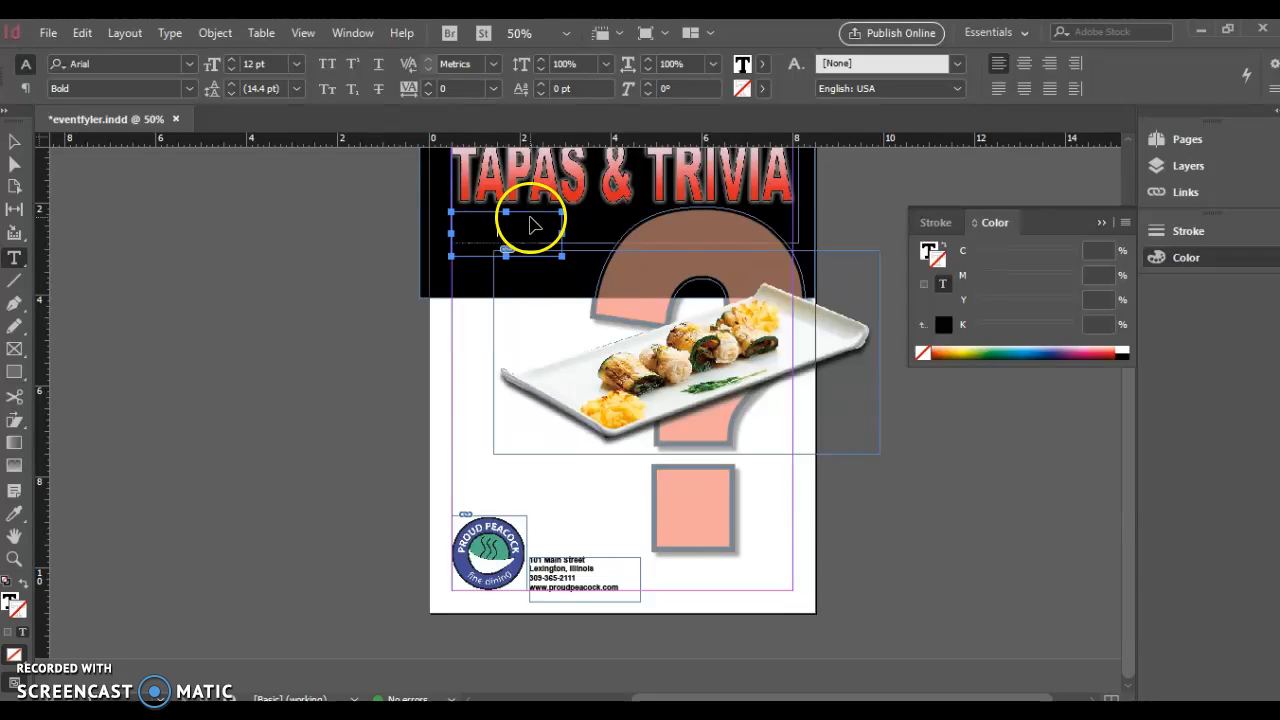
{"action": "key", "text": "ctrl+a"}
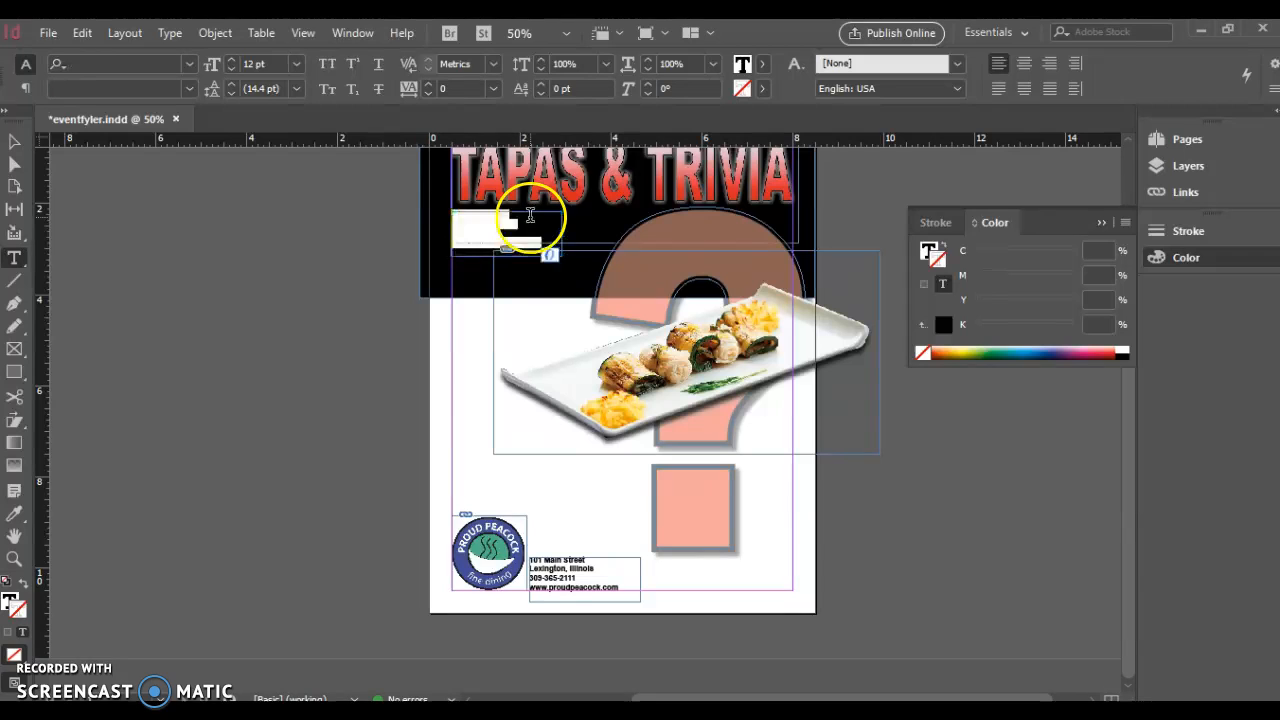
{"action": "left_click", "coordinate": [11, 600]}
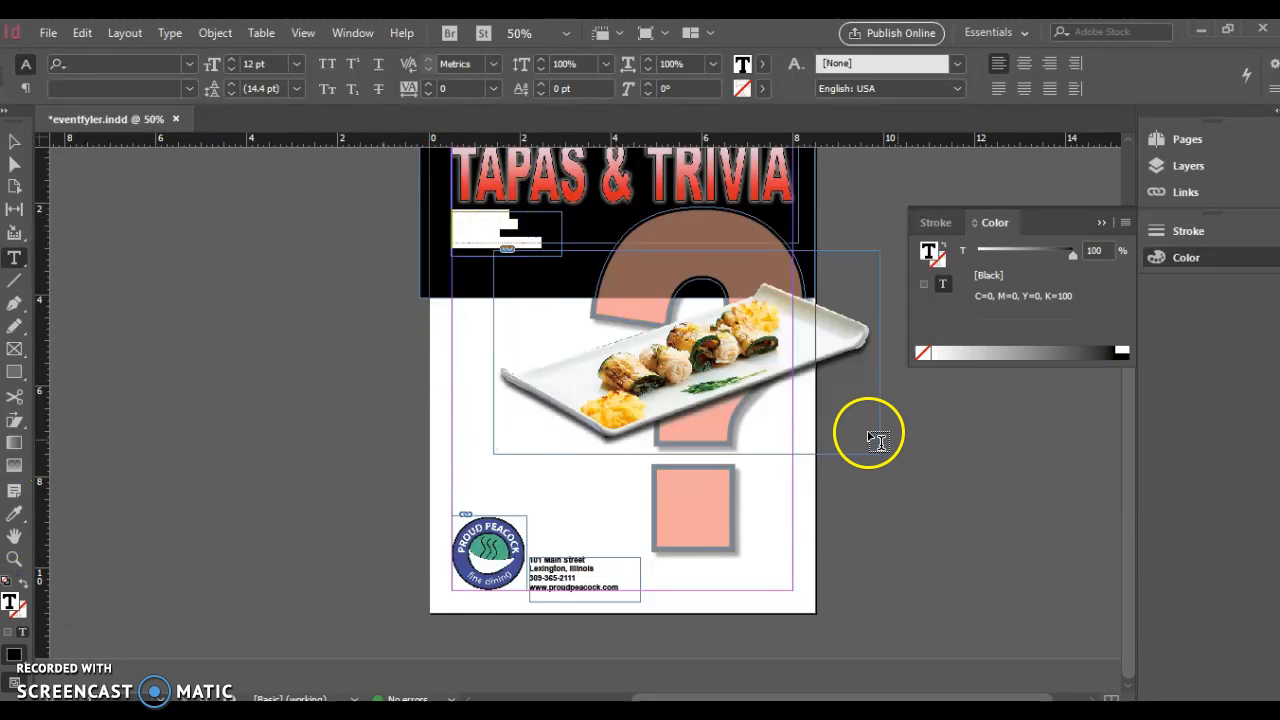
{"action": "left_click", "coordinate": [928, 352]}
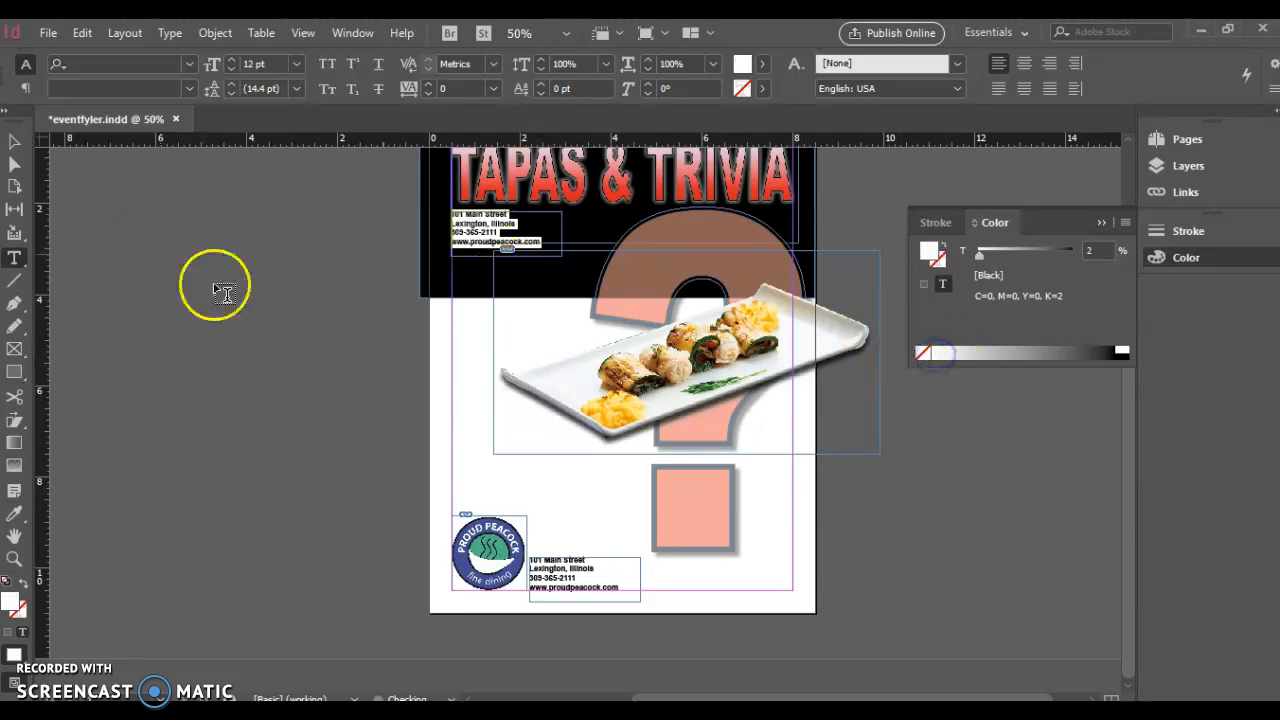
Re-enter the header address frame and place the caret in its top line
{"action": "left_click", "coordinate": [16, 141]}
{"action": "double_click", "coordinate": [524, 242]}
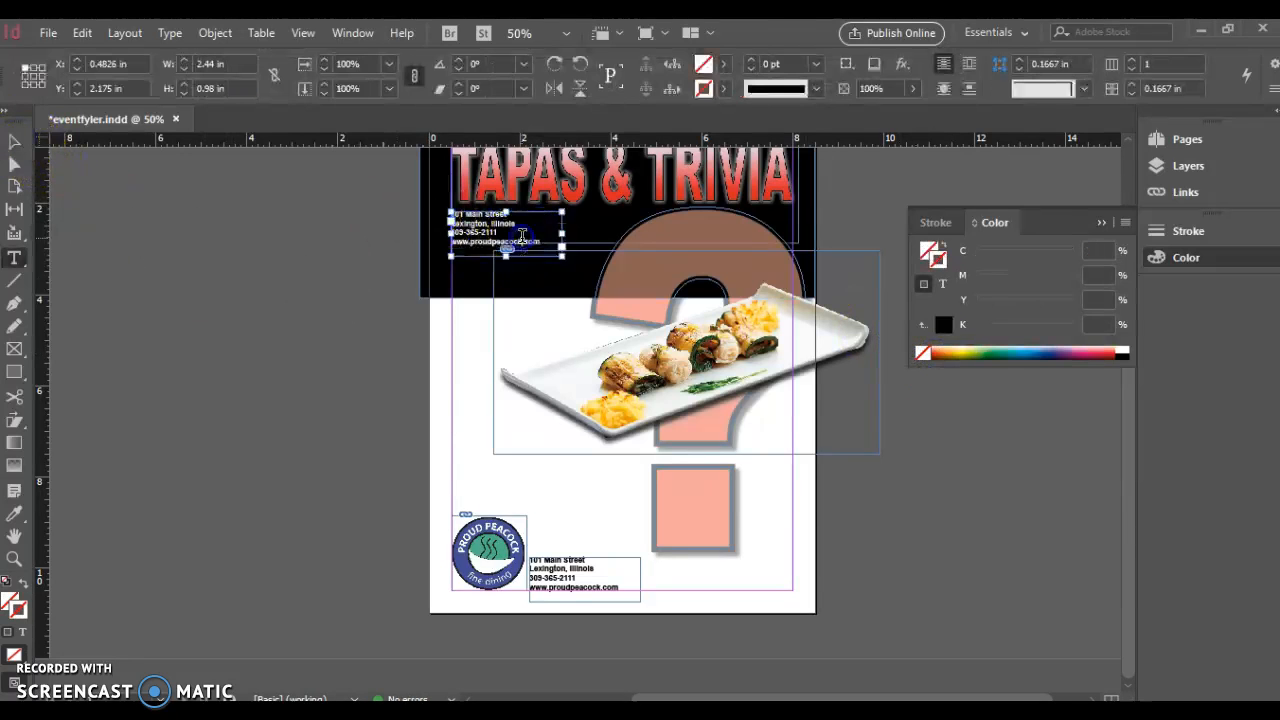
{"action": "left_click", "coordinate": [470, 214]}
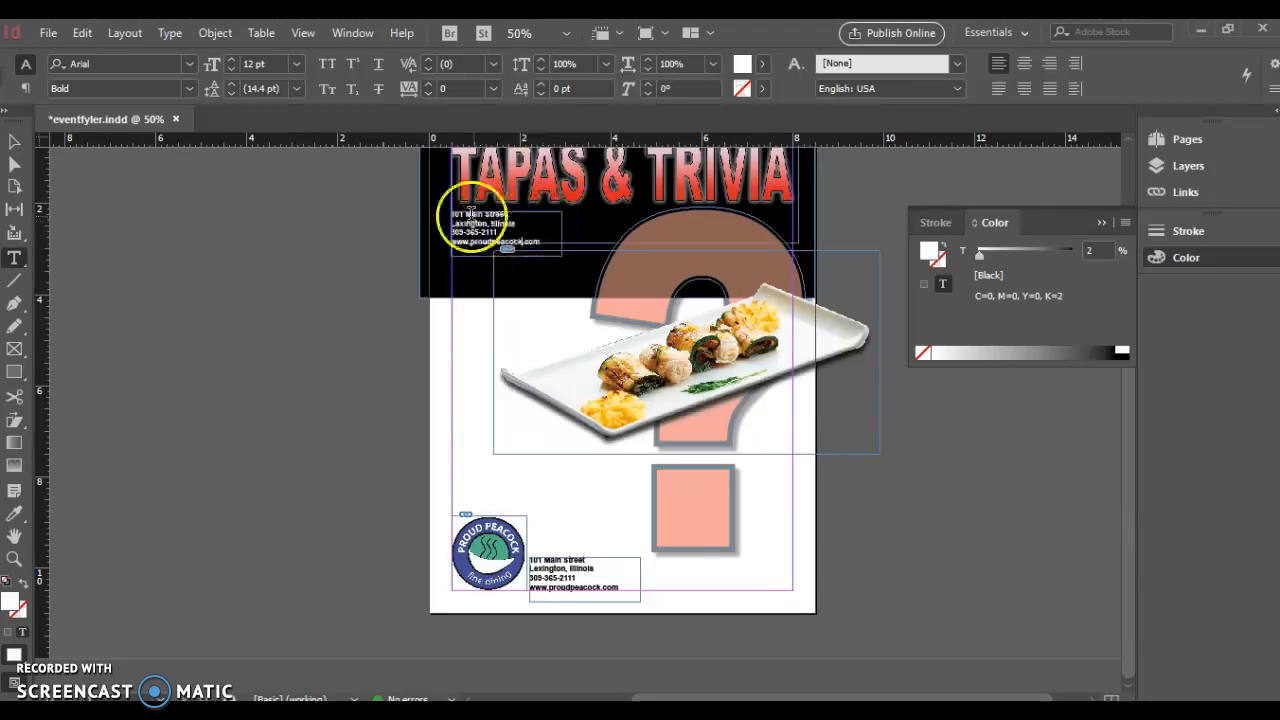
Replace the four header address lines with the text 'Every Tuesday Night'
{"action": "key", "text": "ctrl+equal"}
{"action": "key", "text": "ctrl+equal"}
{"action": "key", "text": "ctrl+equal"}
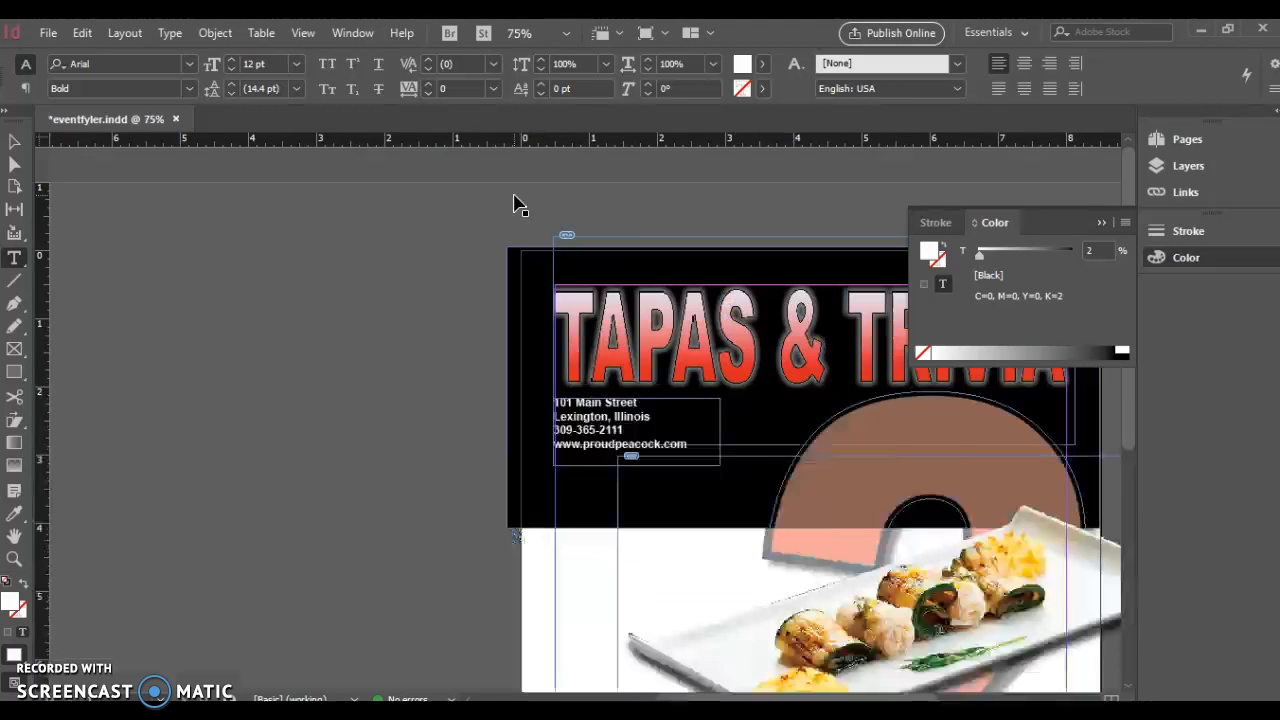
{"action": "left_click", "coordinate": [738, 489]}
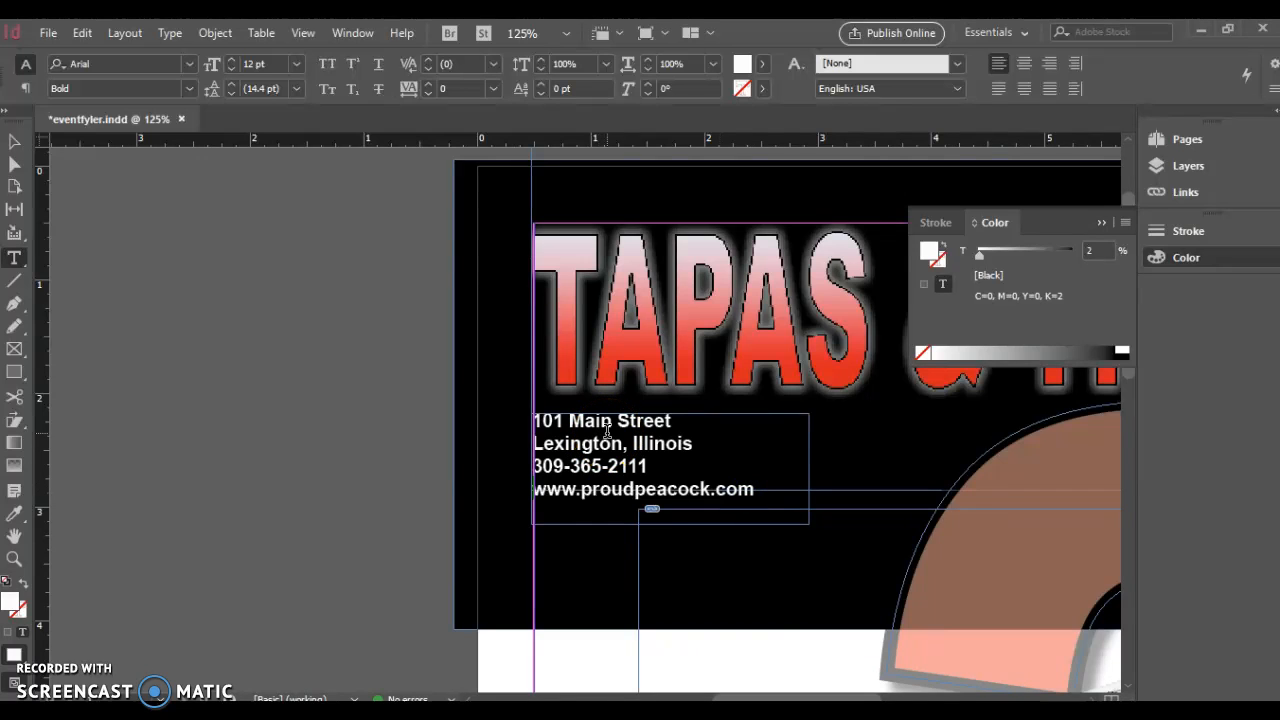
{"action": "left_click", "coordinate": [561, 419]}
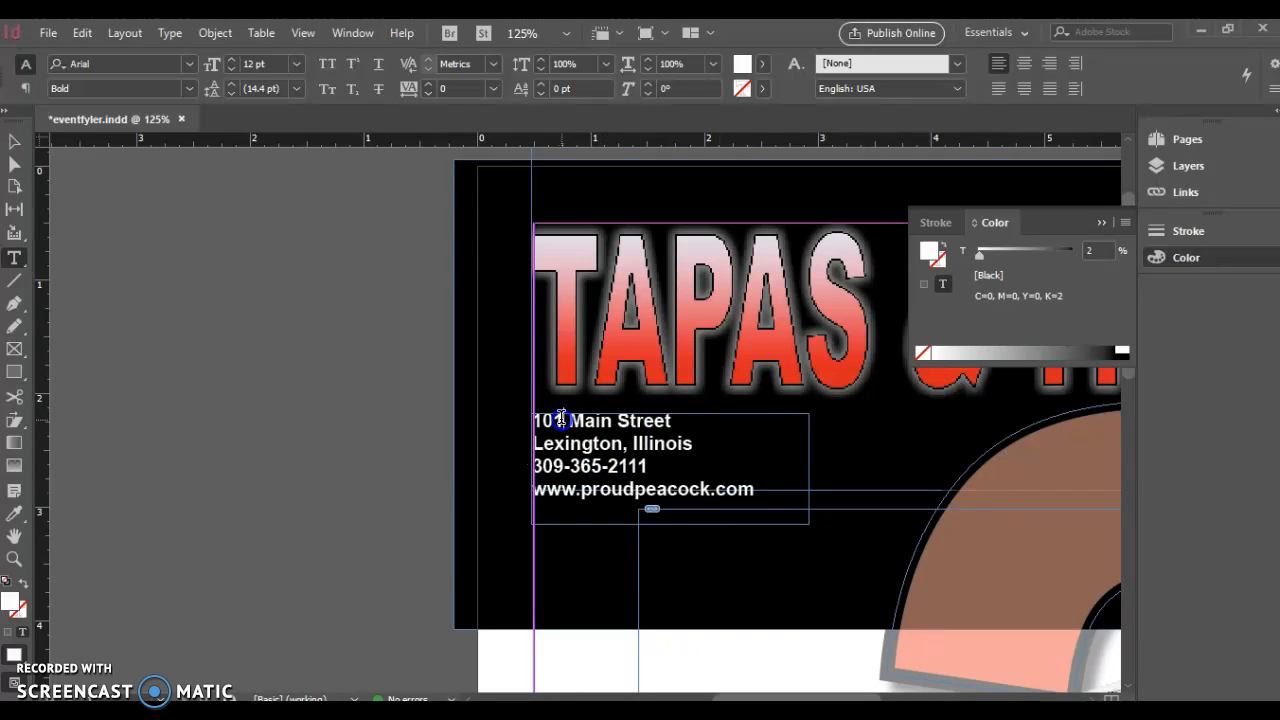
{"action": "key", "text": "Left"}
{"action": "key", "text": "Left"}
{"action": "key", "text": "Left"}
{"action": "key", "text": "shift+Down"}
{"action": "key", "text": "shift+Down"}
{"action": "key", "text": "shift+Down"}
{"action": "key", "text": "shift+Down"}
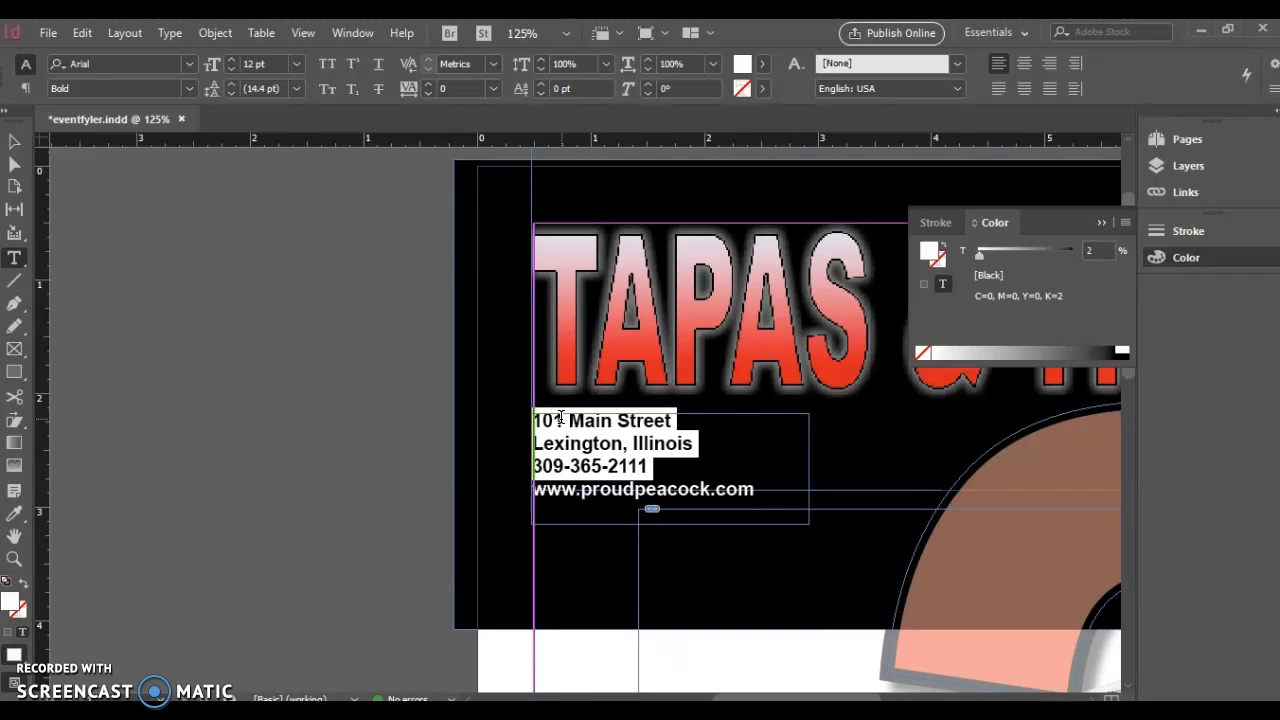
{"action": "type", "text": "Every Tuesday Night"}
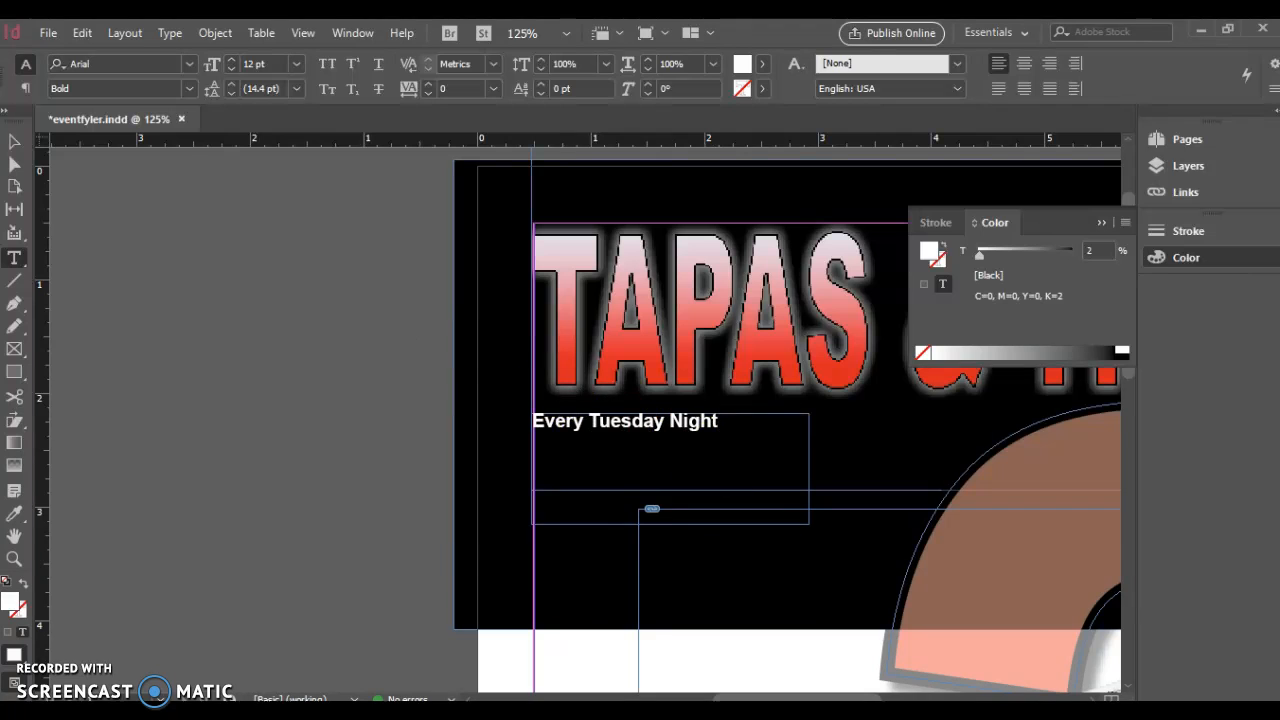
Enlarge the Every Tuesday Night line to 24 pt with the font-size up arrow
{"action": "triple_click", "coordinate": [695, 412]}
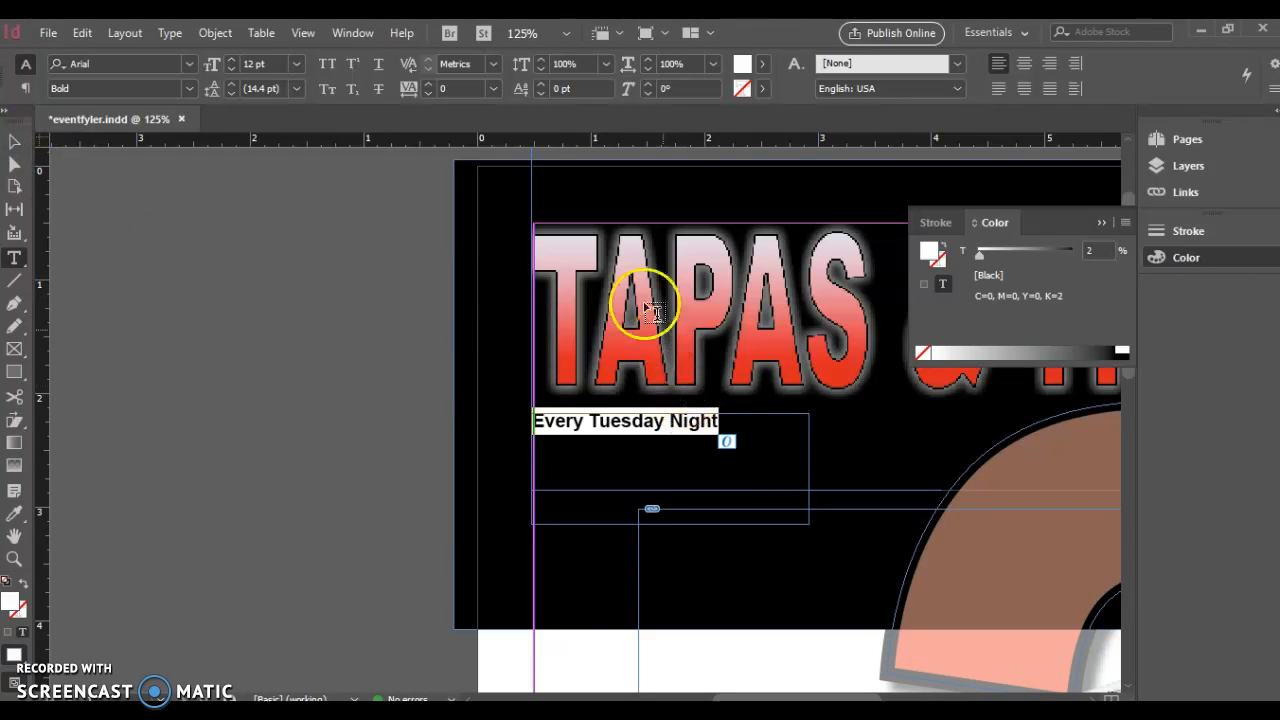
{"action": "left_click", "coordinate": [232, 59]}
{"action": "left_click", "coordinate": [232, 59]}
{"action": "left_click", "coordinate": [232, 59]}
{"action": "left_click", "coordinate": [232, 59]}
{"action": "left_click", "coordinate": [232, 59]}
{"action": "left_click", "coordinate": [233, 60]}
{"action": "left_click", "coordinate": [233, 60]}
{"action": "left_click", "coordinate": [233, 60]}
{"action": "left_click", "coordinate": [233, 60]}
{"action": "left_click", "coordinate": [233, 60]}
{"action": "left_click", "coordinate": [233, 60]}
{"action": "left_click", "coordinate": [233, 60]}
{"action": "left_click", "coordinate": [232, 59]}
Widen the Every Tuesday Night frame to one row and shorten its bottom to fit
{"action": "left_click", "coordinate": [10, 147]}
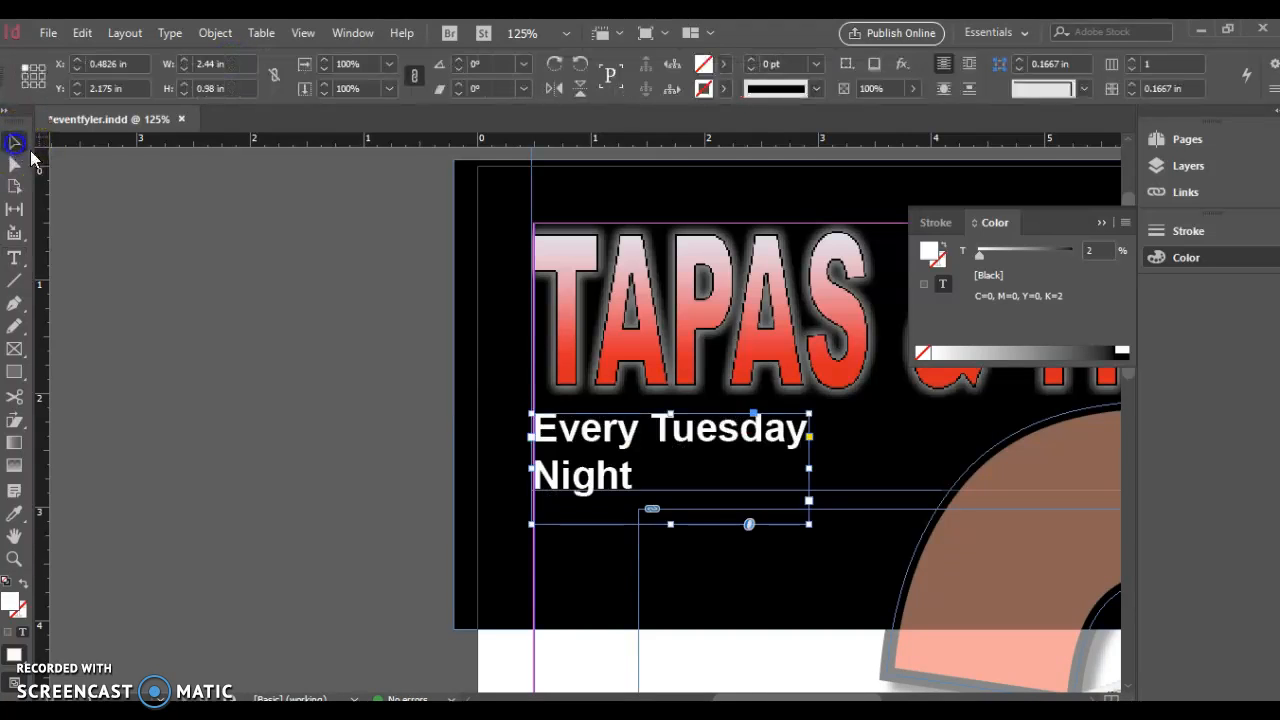
{"action": "left_click_drag", "start_coordinate": [810, 468], "coordinate": [989, 472]}
{"action": "left_click", "coordinate": [183, 286]}
{"action": "left_click", "coordinate": [736, 450]}
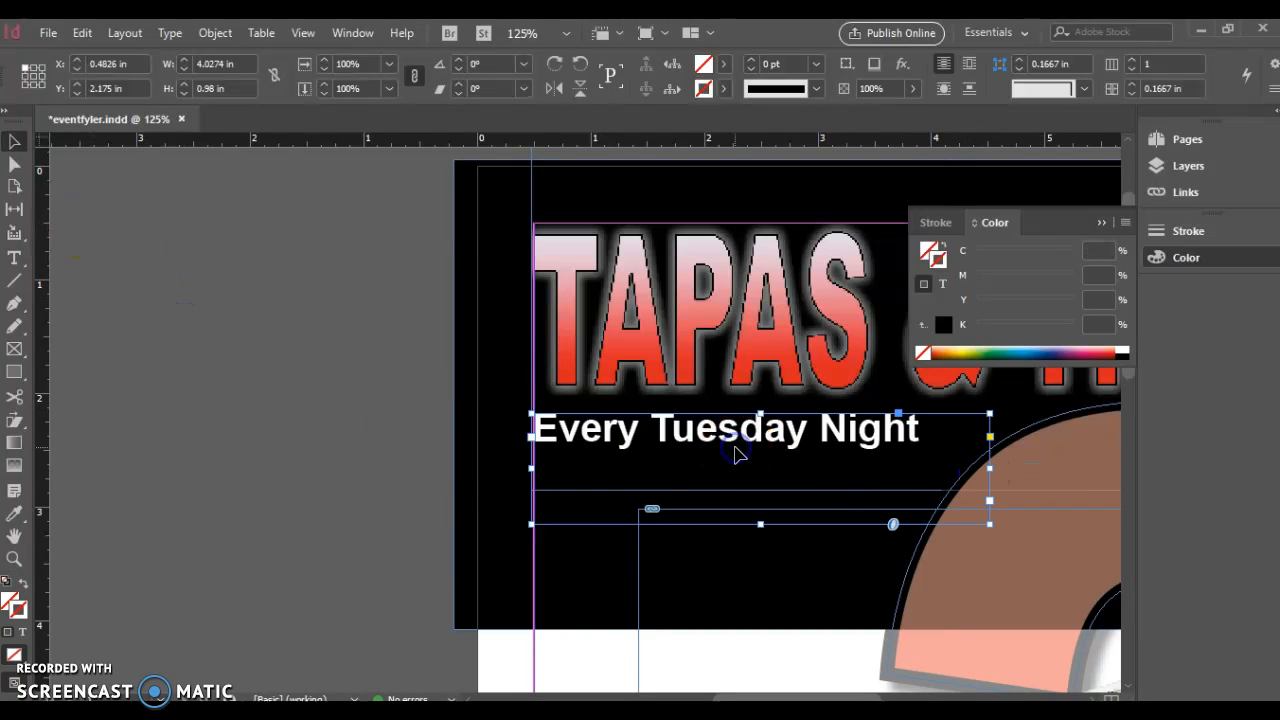
{"action": "left_click_drag", "start_coordinate": [762, 524], "coordinate": [760, 464]}
Duplicate the Every Tuesday Night frame and place the copy just below
{"action": "key", "text": "ctrl+c"}
{"action": "key", "text": "ctrl+v"}
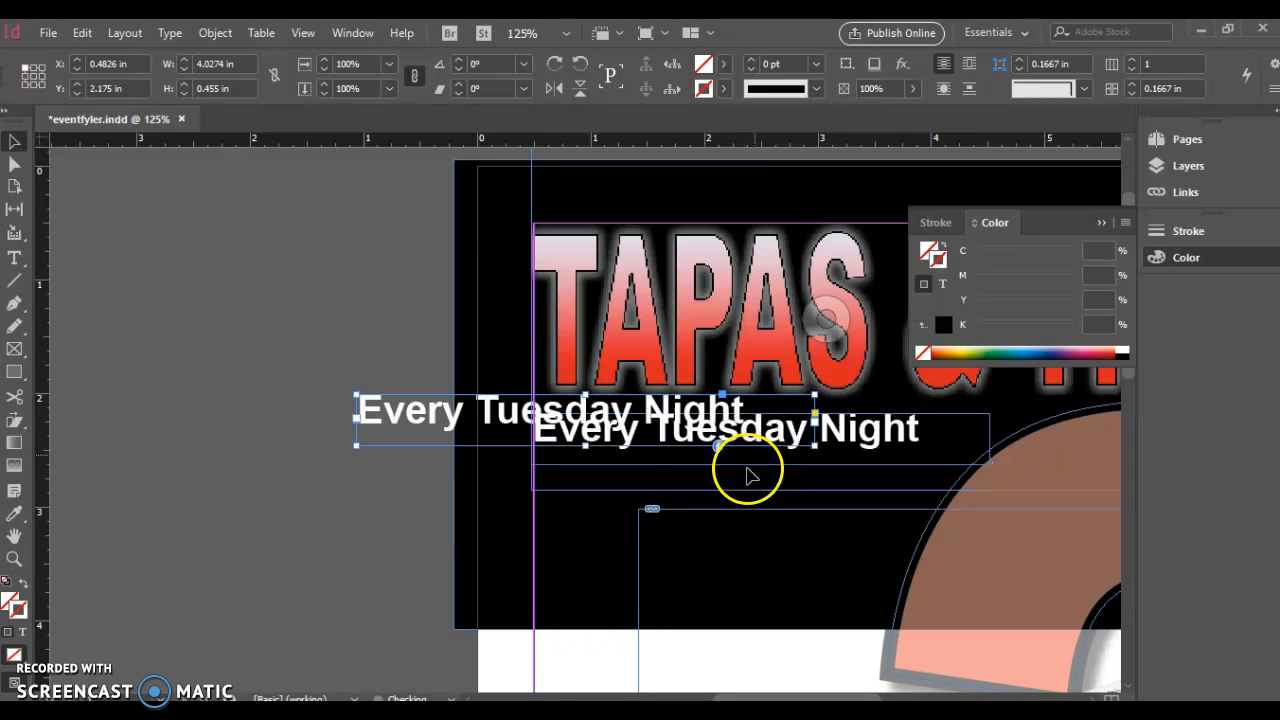
{"action": "left_click_drag", "start_coordinate": [402, 408], "coordinate": [576, 474]}
Retype the copied line as FREE and set it to 72 pt
{"action": "triple_click", "coordinate": [950, 482]}
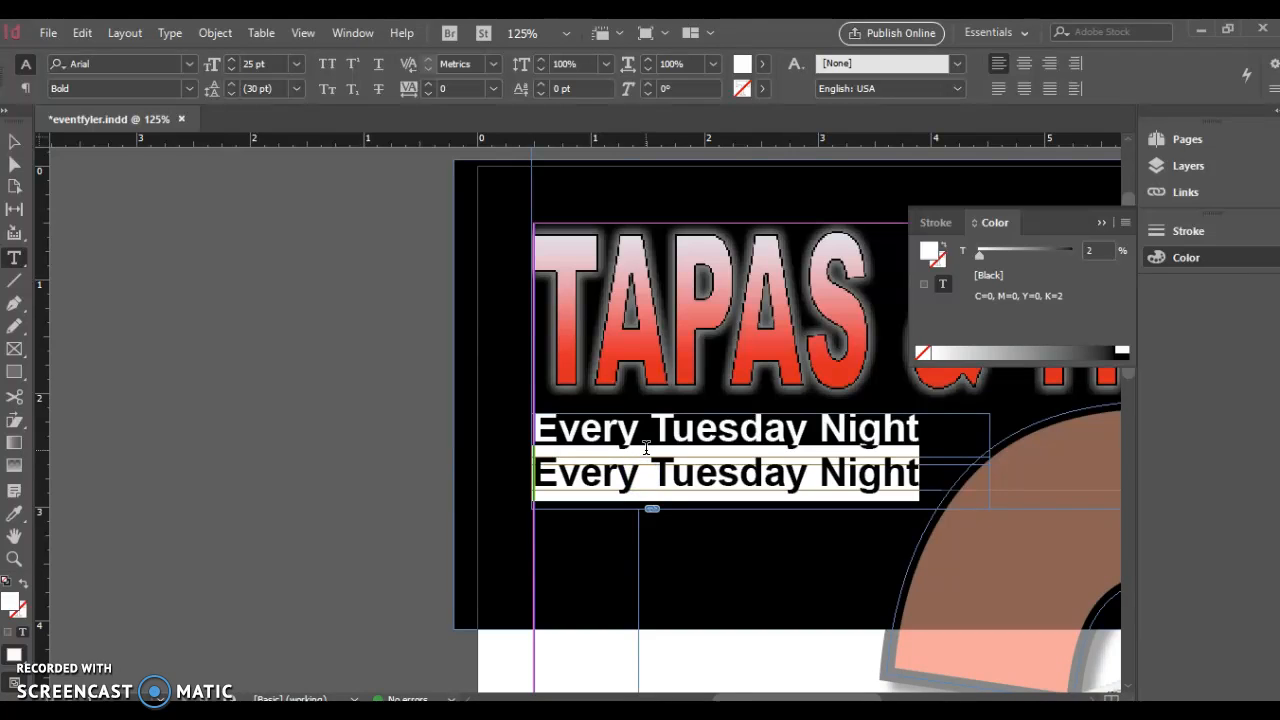
{"action": "type", "text": "FREE"}
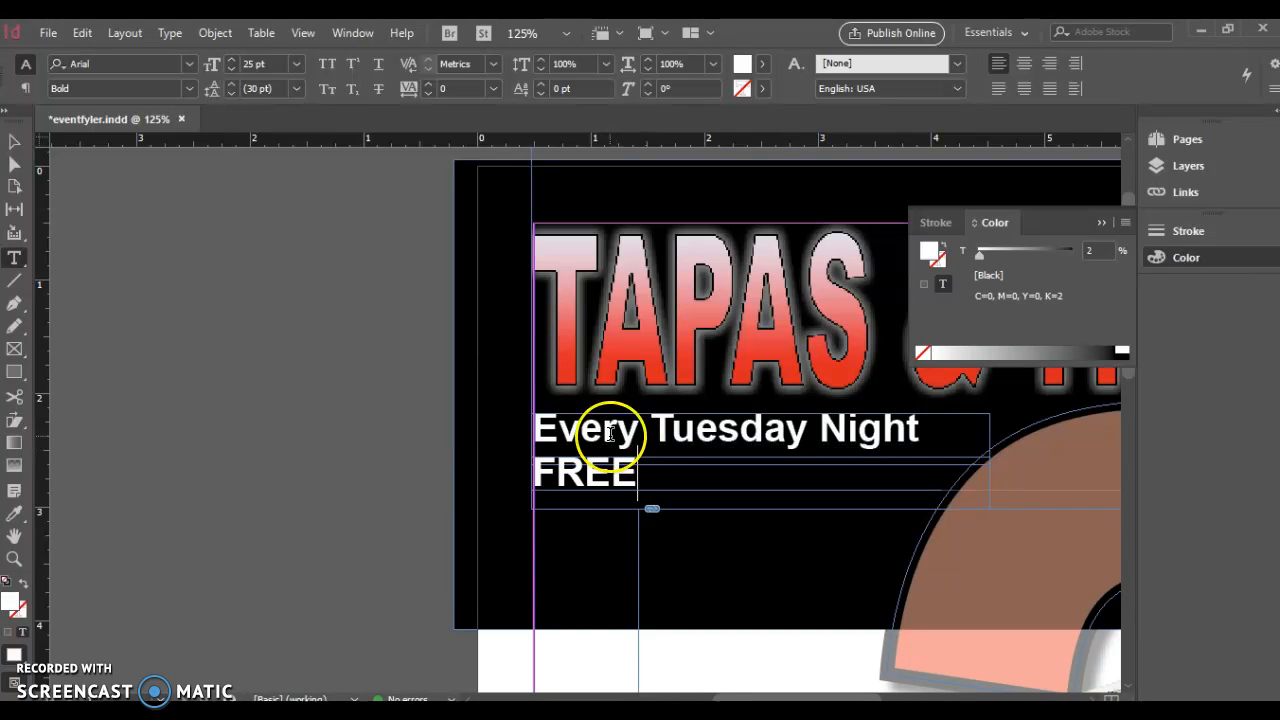
{"action": "left_click_drag", "start_coordinate": [610, 481], "coordinate": [511, 471]}
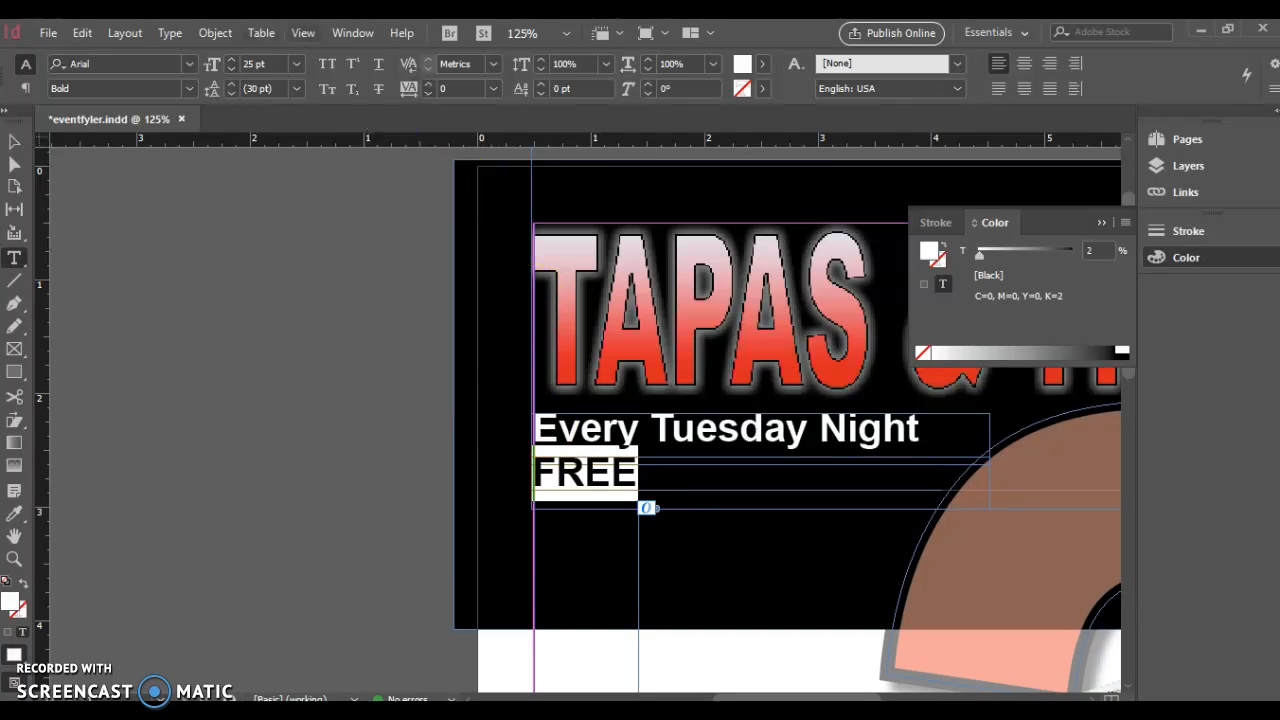
{"action": "left_click", "coordinate": [294, 66]}
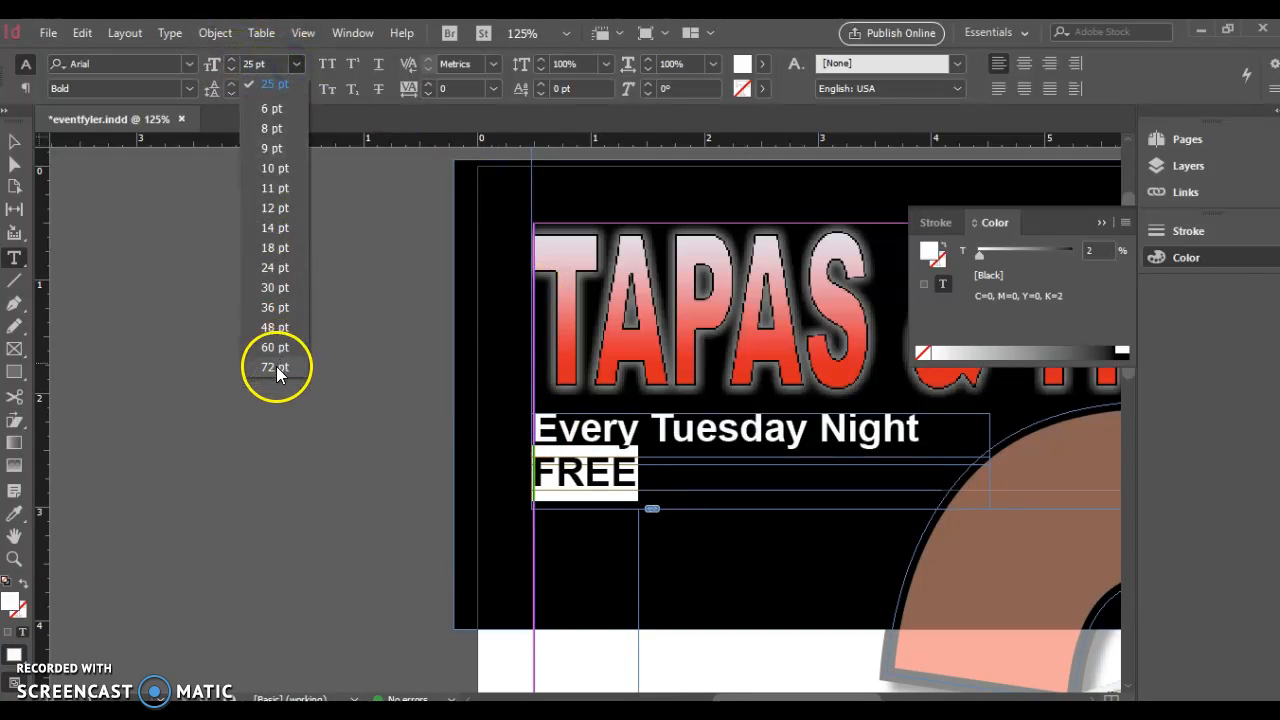
{"action": "left_click", "coordinate": [274, 366]}
Enlarge the FREE frame, align it under the title, and place an Every Tuesday Night copy below
{"action": "left_click", "coordinate": [14, 141]}
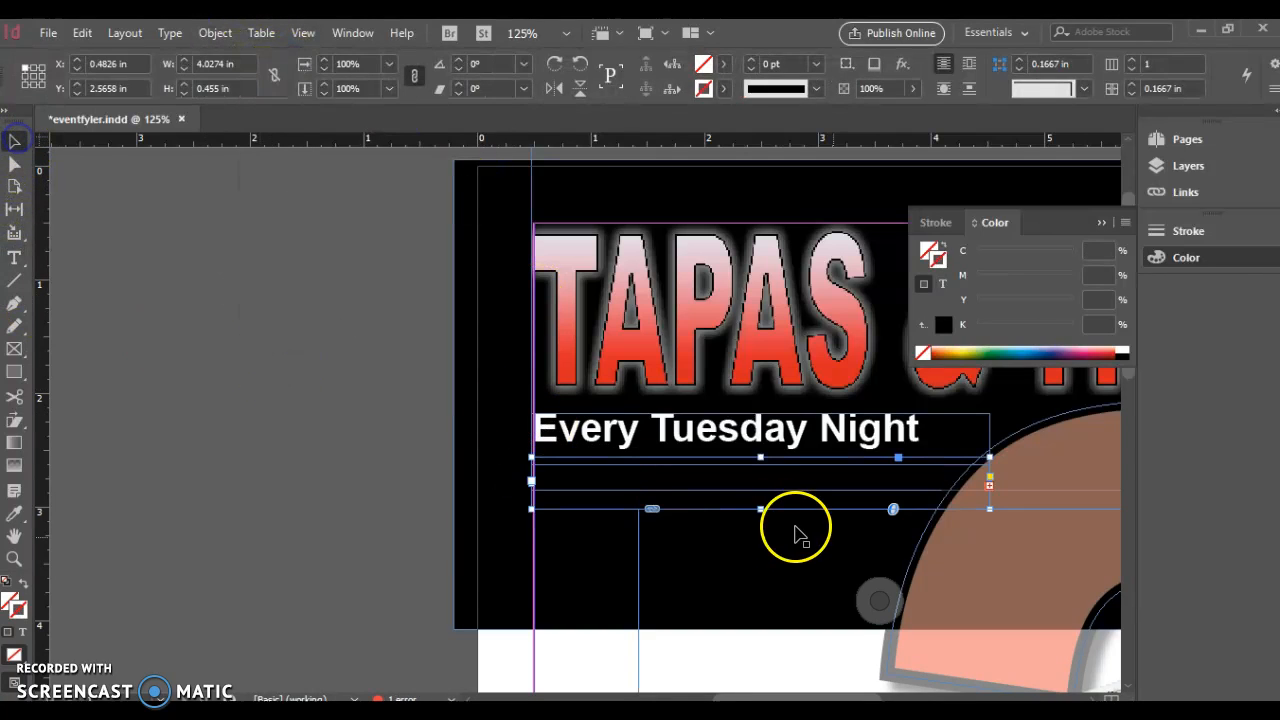
{"action": "left_click_drag", "start_coordinate": [992, 508], "coordinate": [1087, 623]}
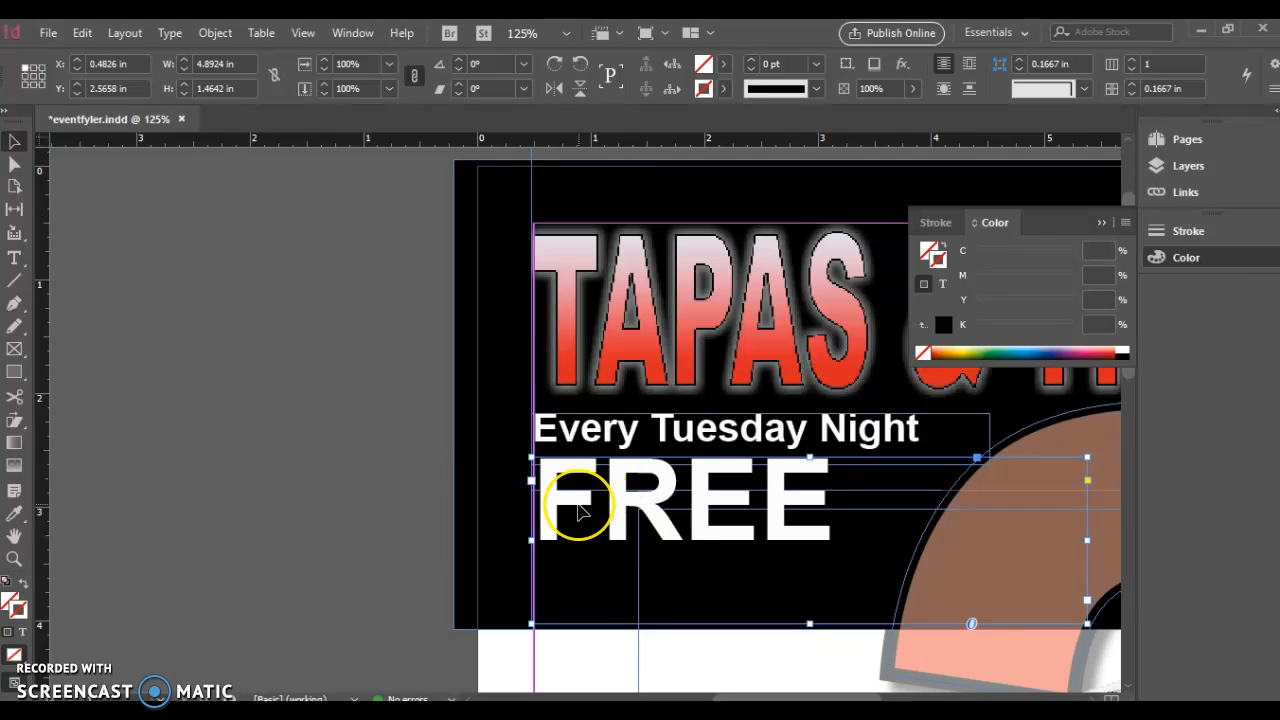
{"action": "left_click_drag", "start_coordinate": [580, 510], "coordinate": [580, 512]}
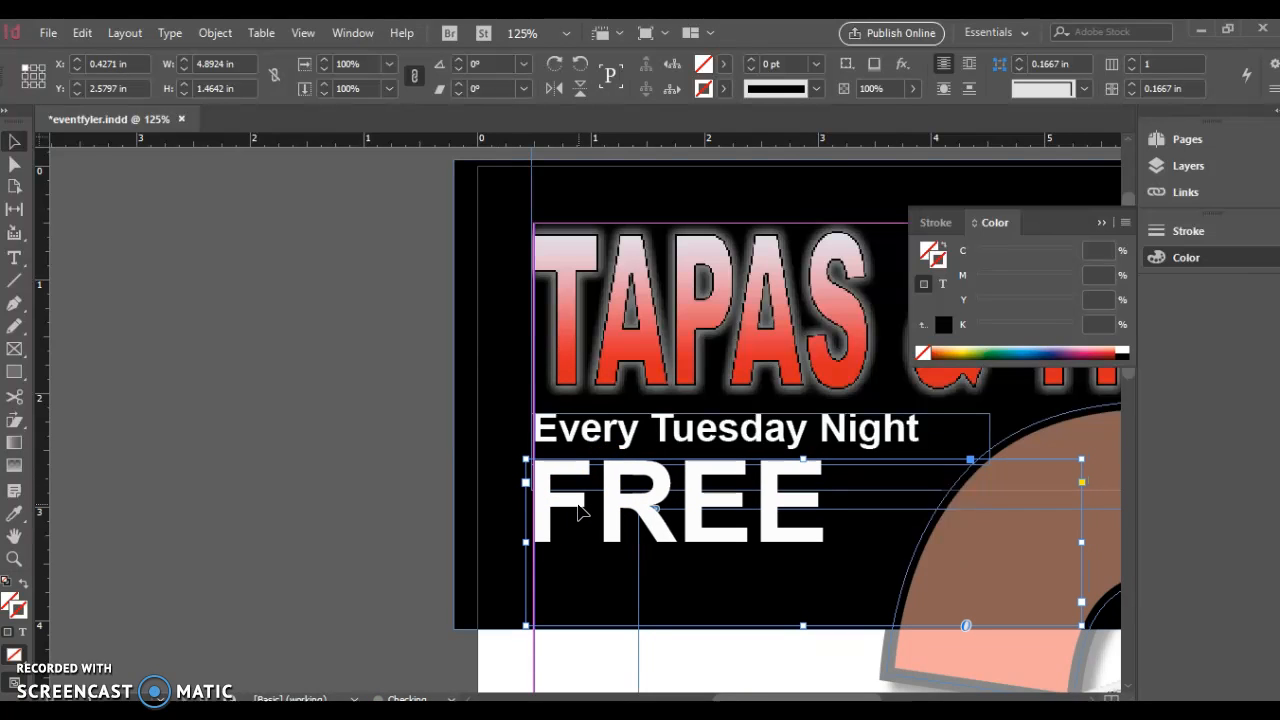
{"action": "left_click", "coordinate": [735, 449]}
{"action": "left_click_drag", "start_coordinate": [735, 449], "coordinate": [606, 571]}
Retype the lower copy as TO PLAY and shrink it to 13 pt
{"action": "double_click", "coordinate": [960, 597]}
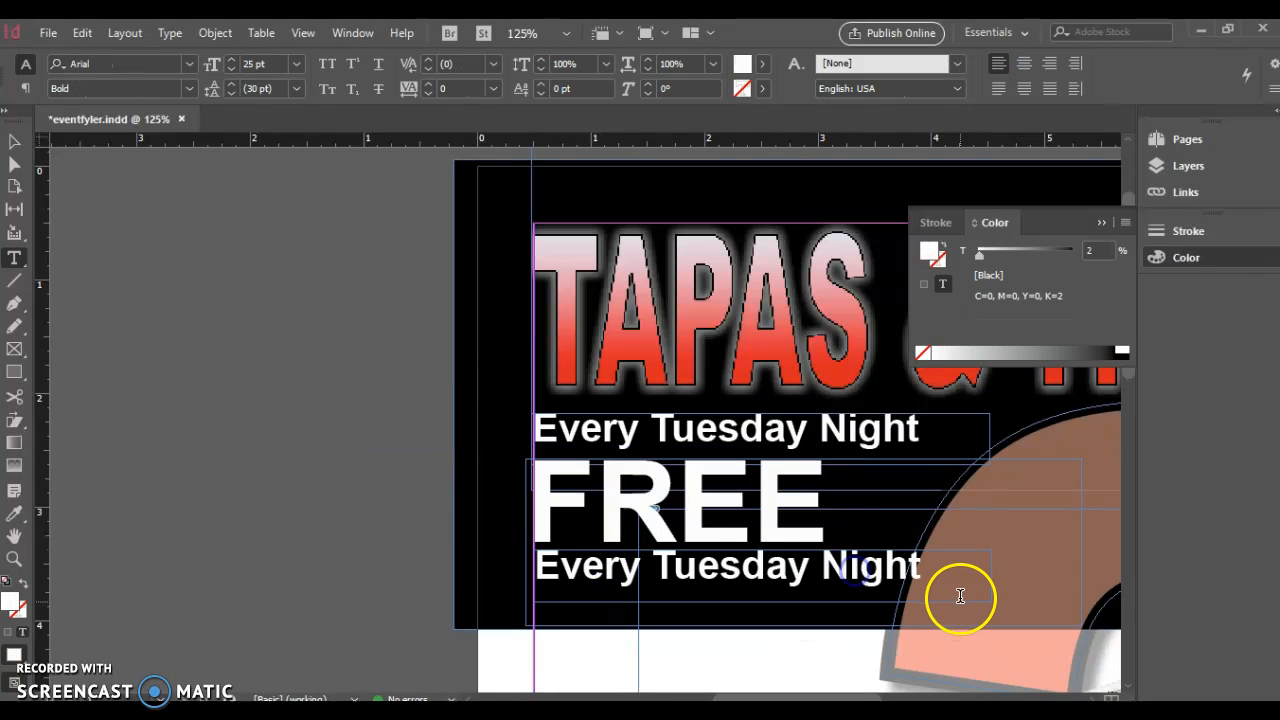
{"action": "left_click_drag", "start_coordinate": [937, 571], "coordinate": [516, 553]}
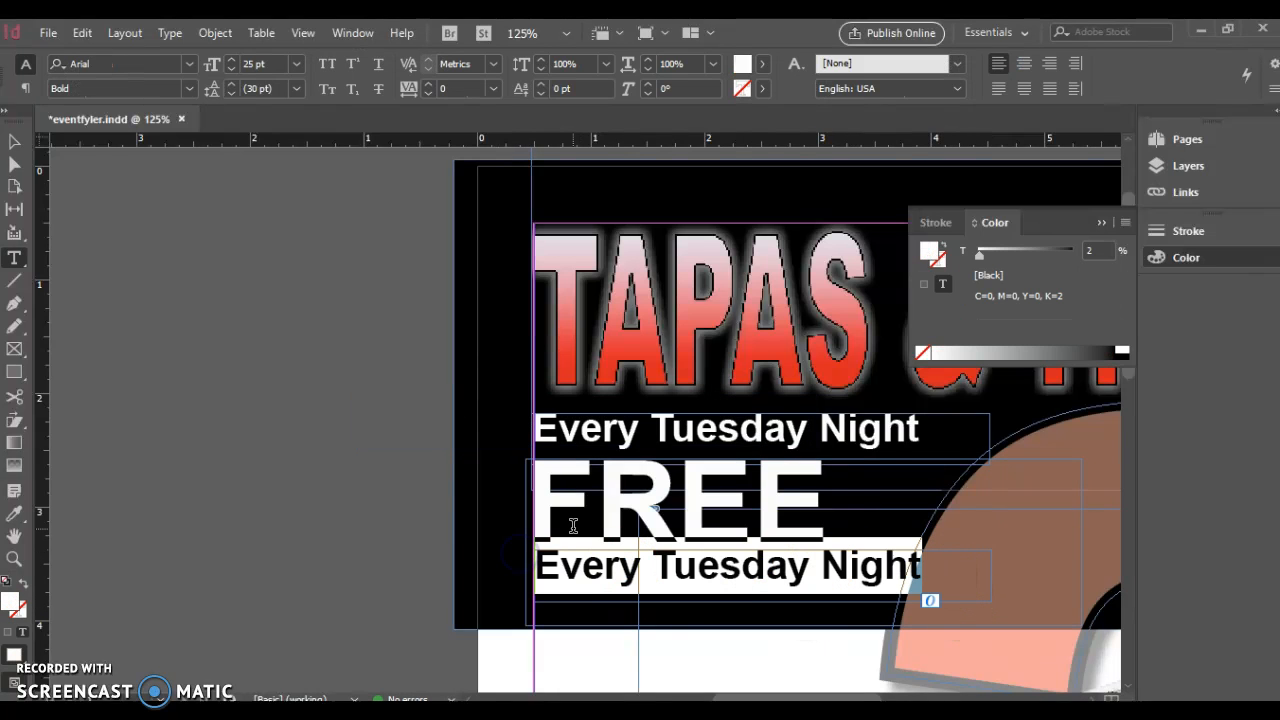
{"action": "type", "text": "O PLAY"}
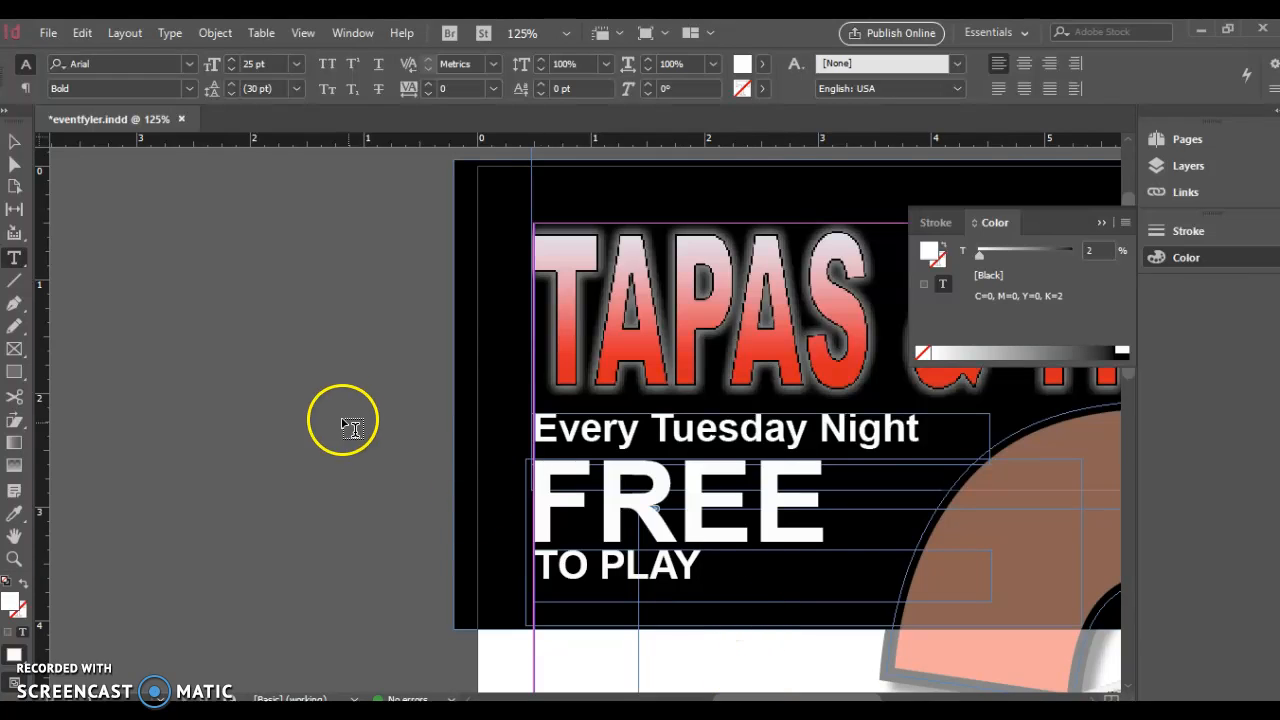
{"action": "left_click_drag", "start_coordinate": [706, 568], "coordinate": [523, 563]}
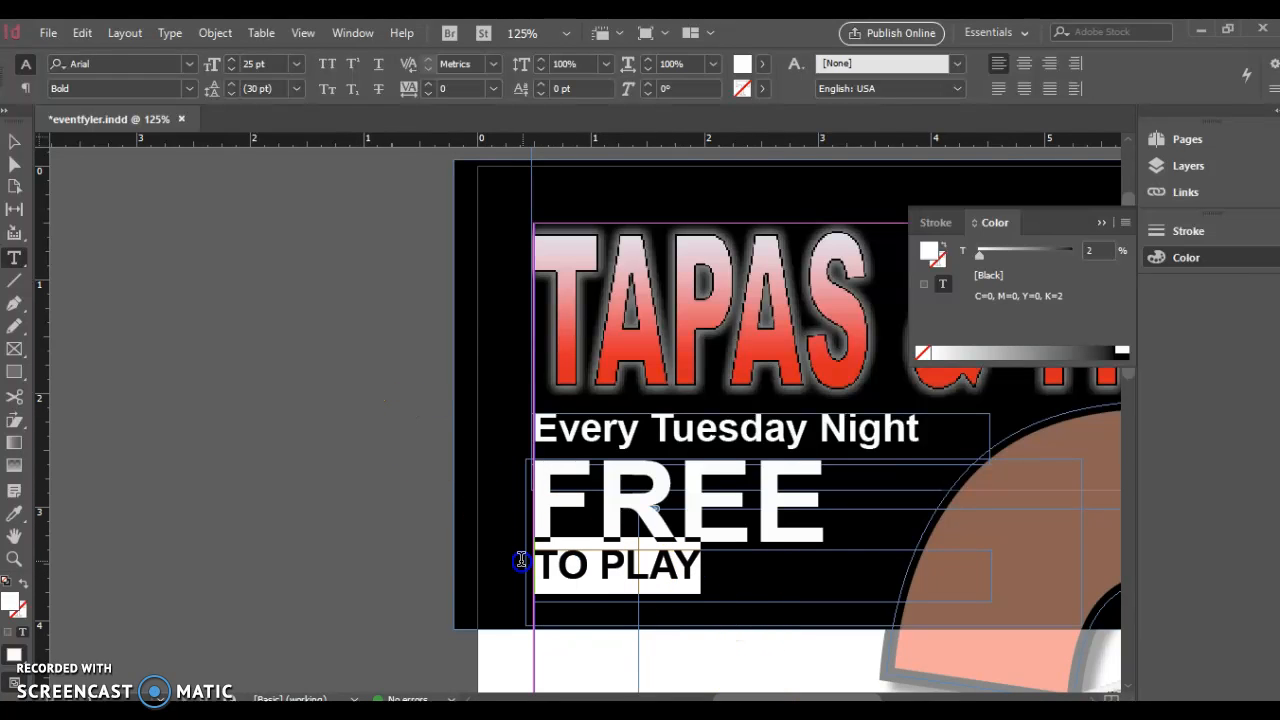
{"action": "left_click", "coordinate": [231, 70]}
{"action": "left_click", "coordinate": [231, 70]}
{"action": "left_click", "coordinate": [231, 70]}
{"action": "left_click", "coordinate": [230, 71]}
{"action": "left_click", "coordinate": [230, 71]}
{"action": "left_click", "coordinate": [230, 71]}
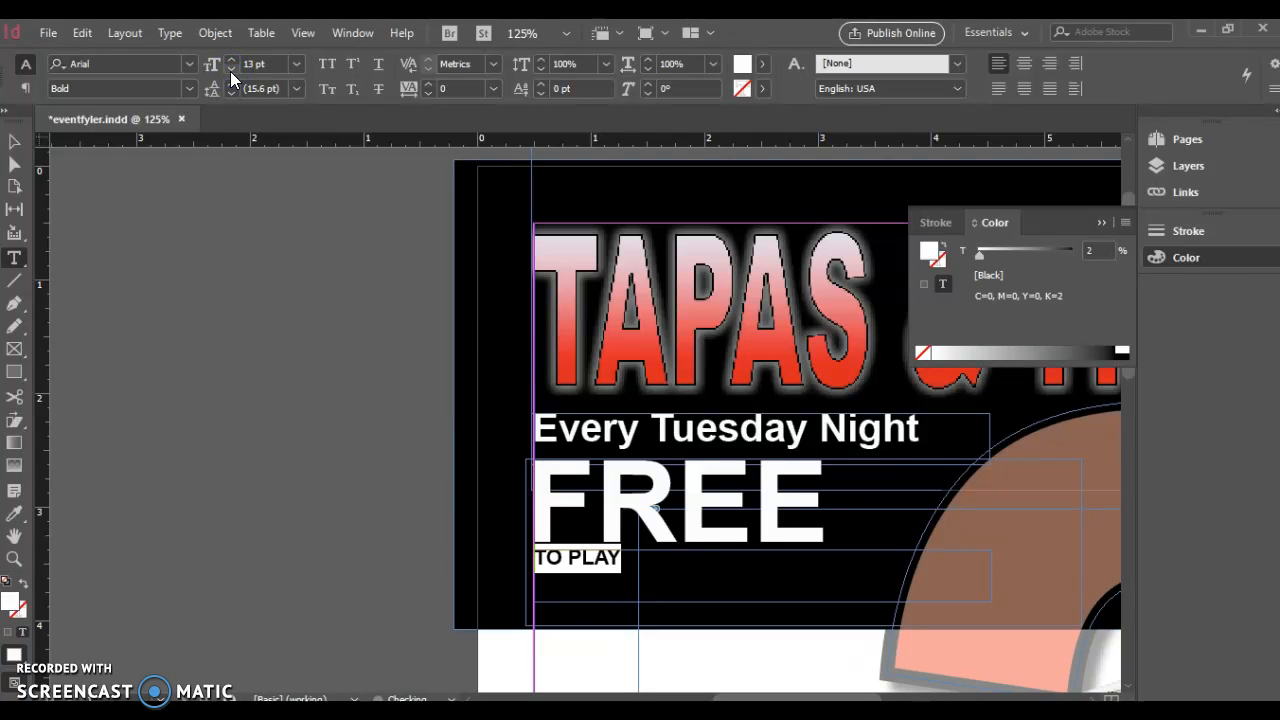
Resize the TO PLAY, FREE and Every Tuesday Night frames to fit their text
{"action": "left_click", "coordinate": [16, 141]}
{"action": "left_click", "coordinate": [157, 266]}
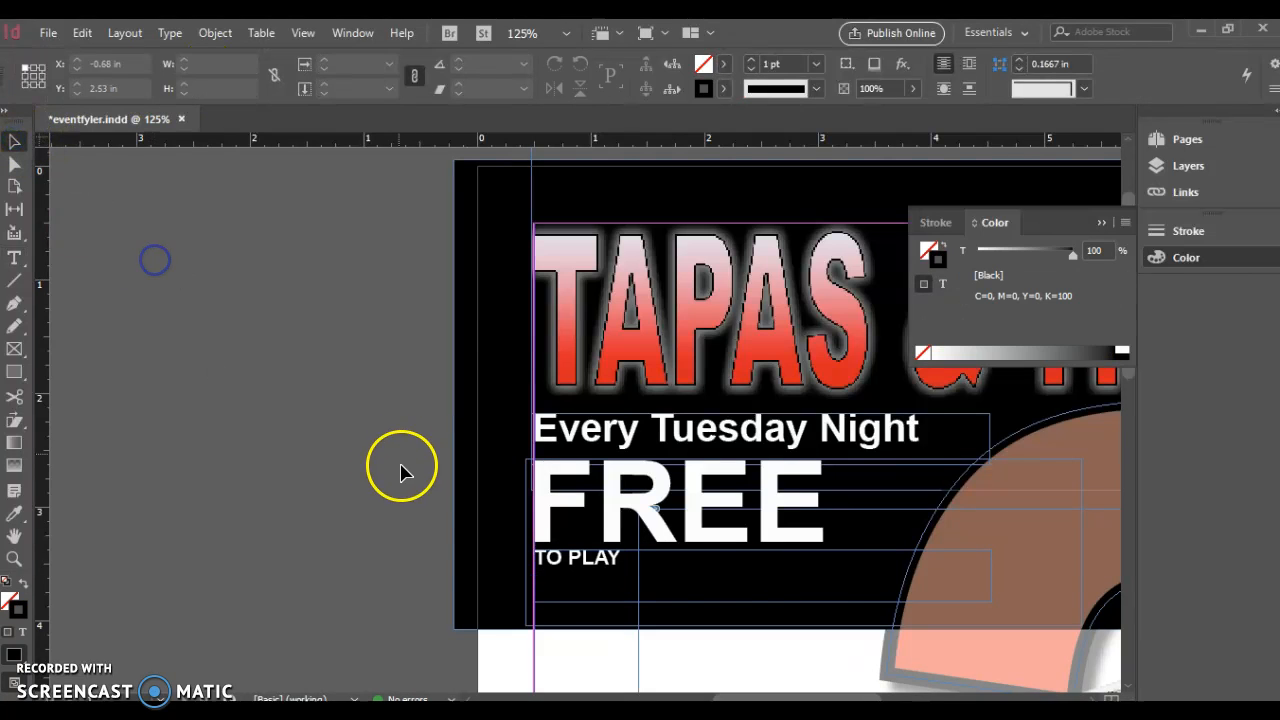
{"action": "left_click", "coordinate": [883, 594]}
{"action": "mouse_move", "coordinate": [991, 600]}
{"action": "left_mouse_down"}
{"action": "mouse_move", "coordinate": [797, 562]}
{"action": "mouse_move", "coordinate": [643, 566]}
{"action": "left_mouse_up"}
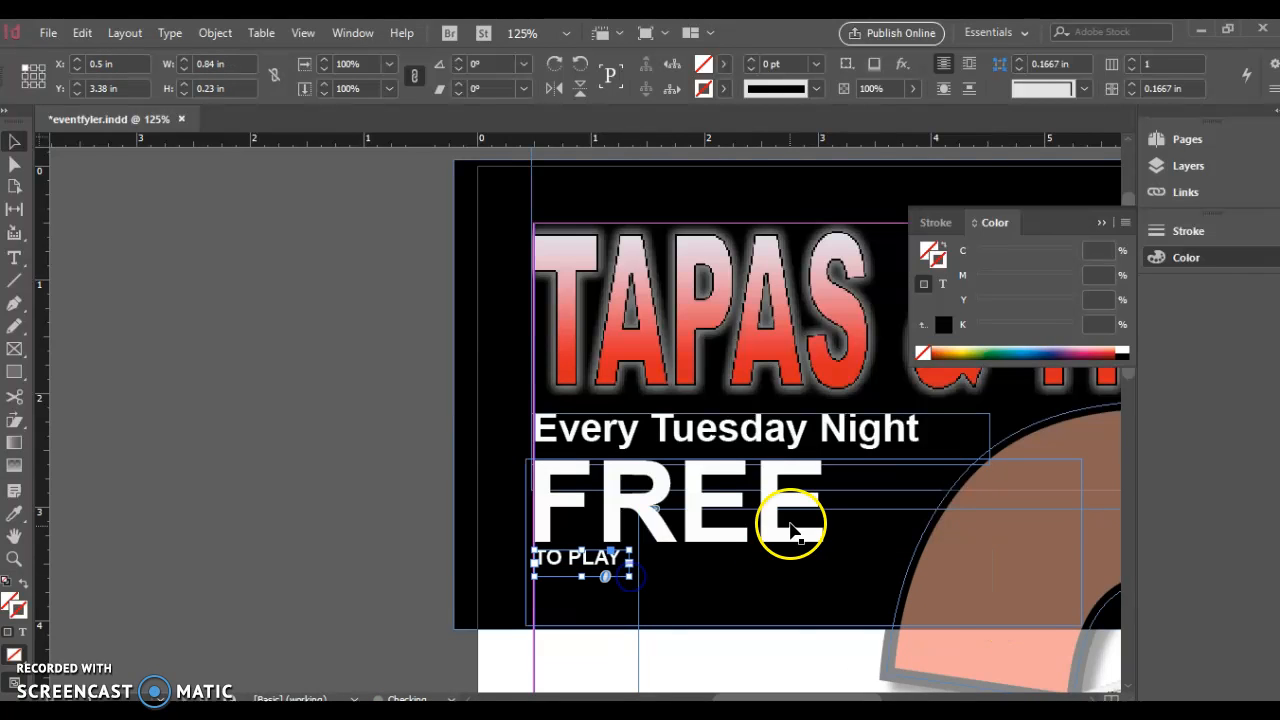
{"action": "left_click", "coordinate": [788, 522]}
{"action": "left_click_drag", "start_coordinate": [1081, 626], "coordinate": [849, 549]}
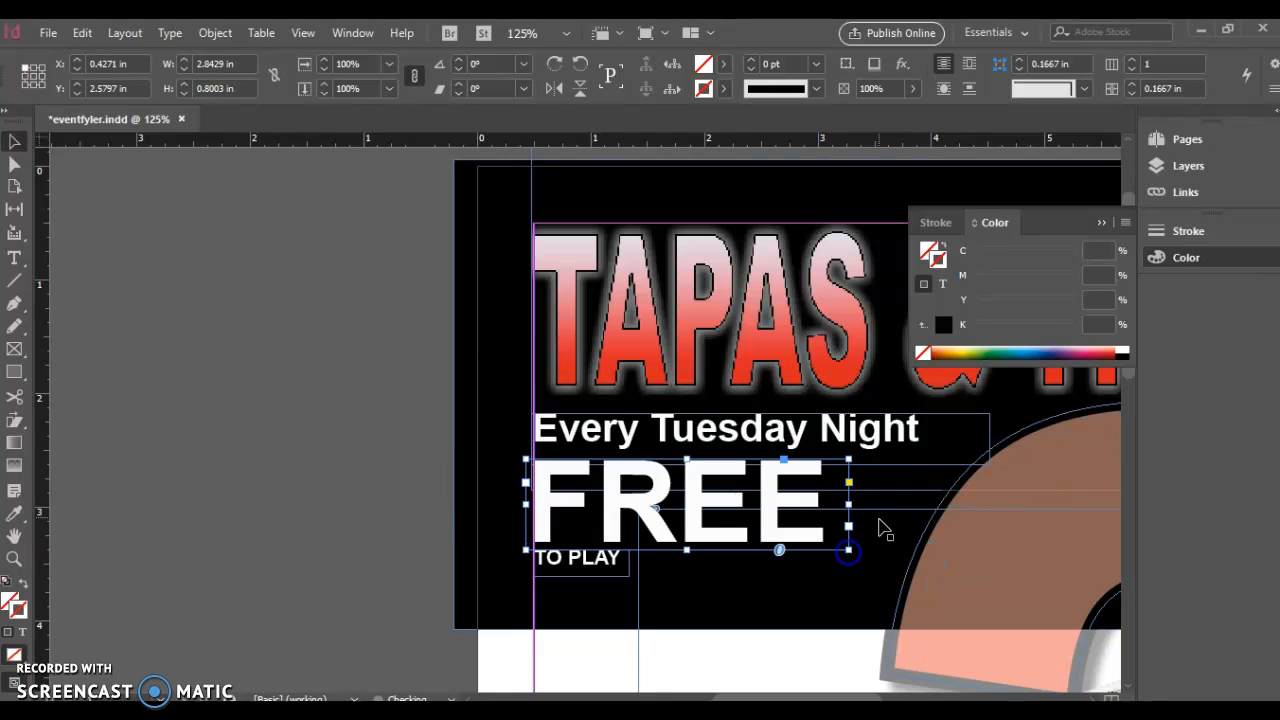
{"action": "left_click", "coordinate": [910, 460]}
{"action": "left_click_drag", "start_coordinate": [988, 460], "coordinate": [945, 451]}
Select all three header lines together and nudge them into place with the arrow keys
{"action": "left_click", "coordinate": [558, 572]}
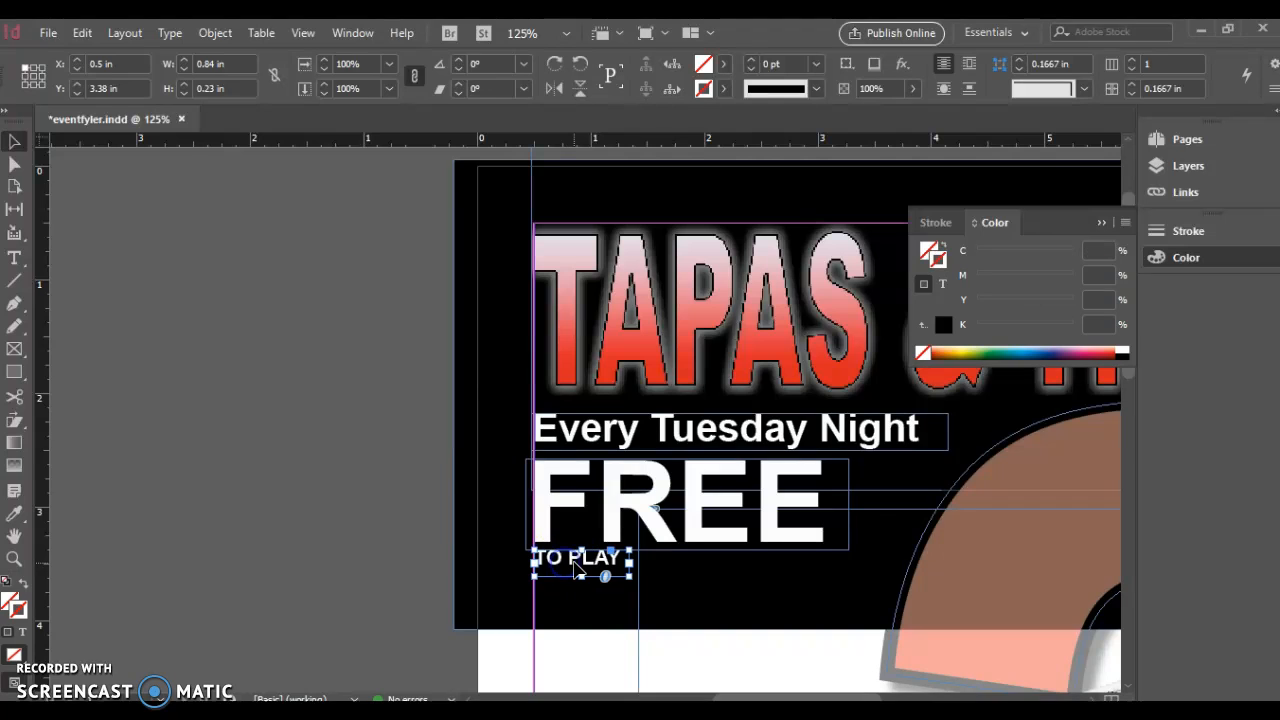
{"action": "scroll", "coordinate": [578, 571], "scroll_direction": "down", "scroll_amount": 1}
{"action": "left_click", "coordinate": [585, 385]}
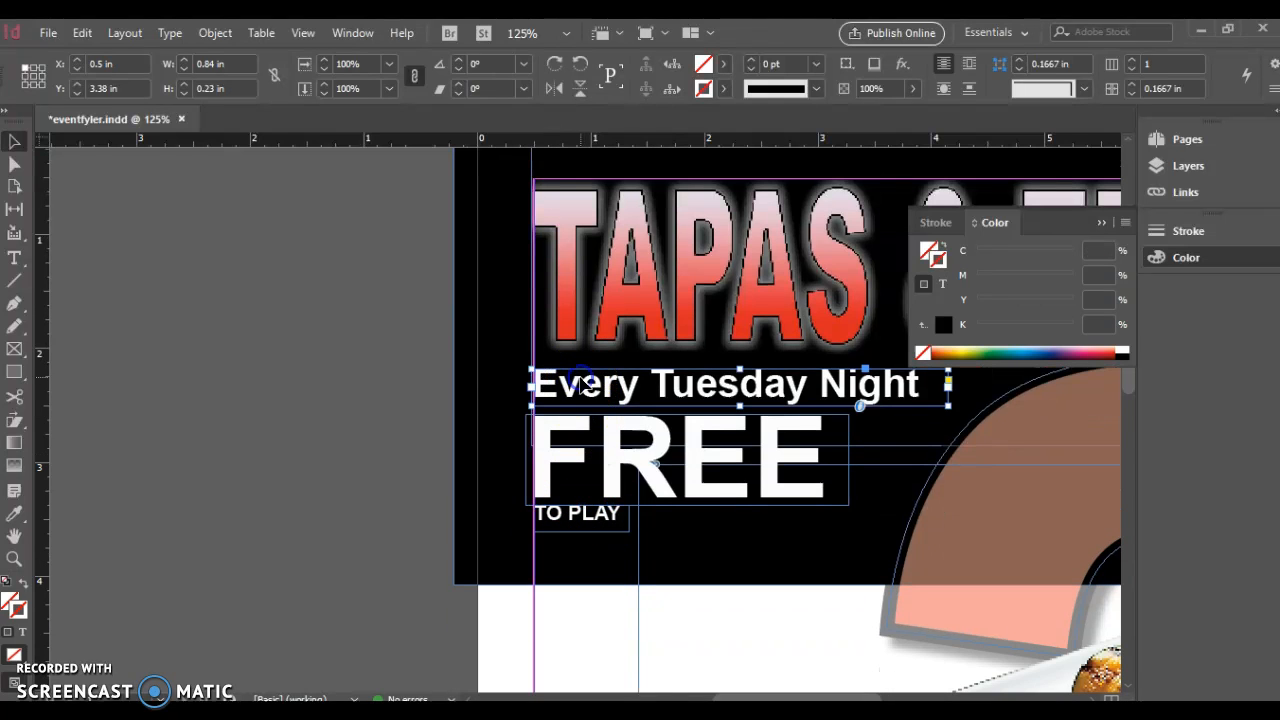
{"action": "left_click", "coordinate": [631, 440], "text": "shift"}
{"action": "left_click", "coordinate": [595, 515], "text": "shift"}
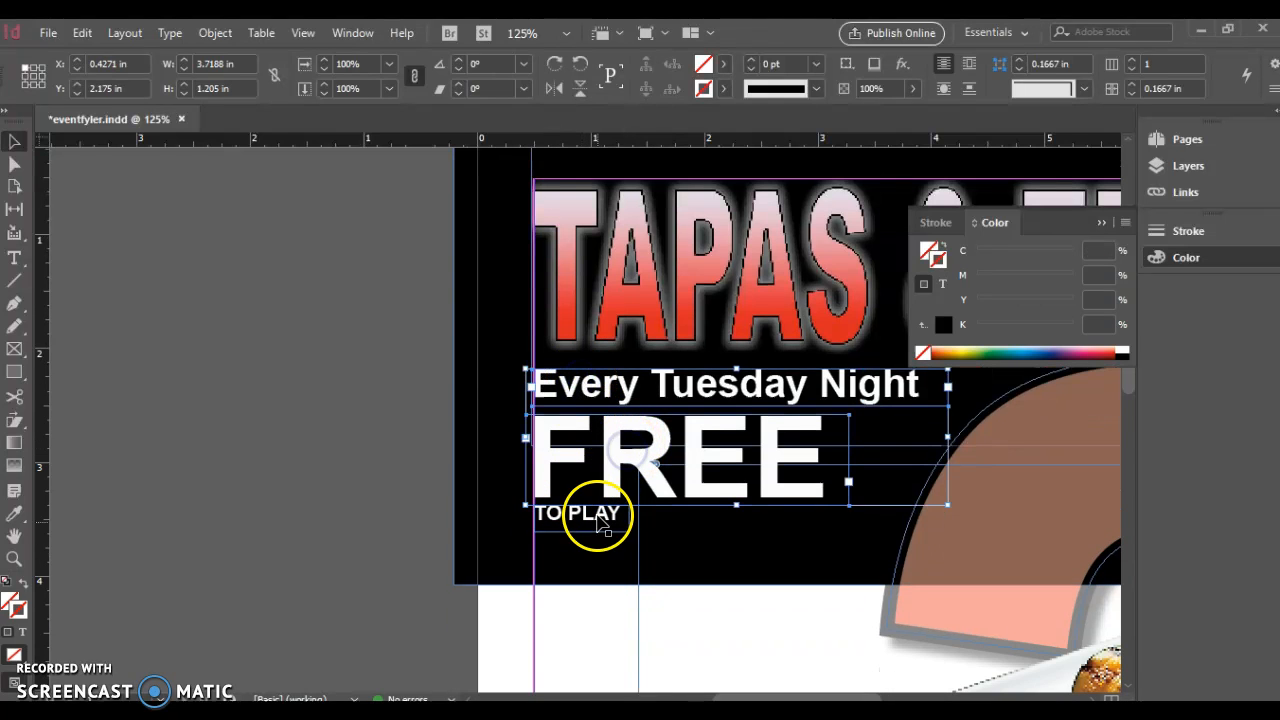
{"action": "key", "text": "Down"}
{"action": "key", "text": "Down"}
{"action": "key", "text": "Down"}
{"action": "key", "text": "Down"}
{"action": "key", "text": "Down"}
{"action": "key", "text": "Down"}
{"action": "key", "text": "Down"}
{"action": "key", "text": "Down"}
{"action": "key", "text": "Down"}
{"action": "key", "text": "Down"}
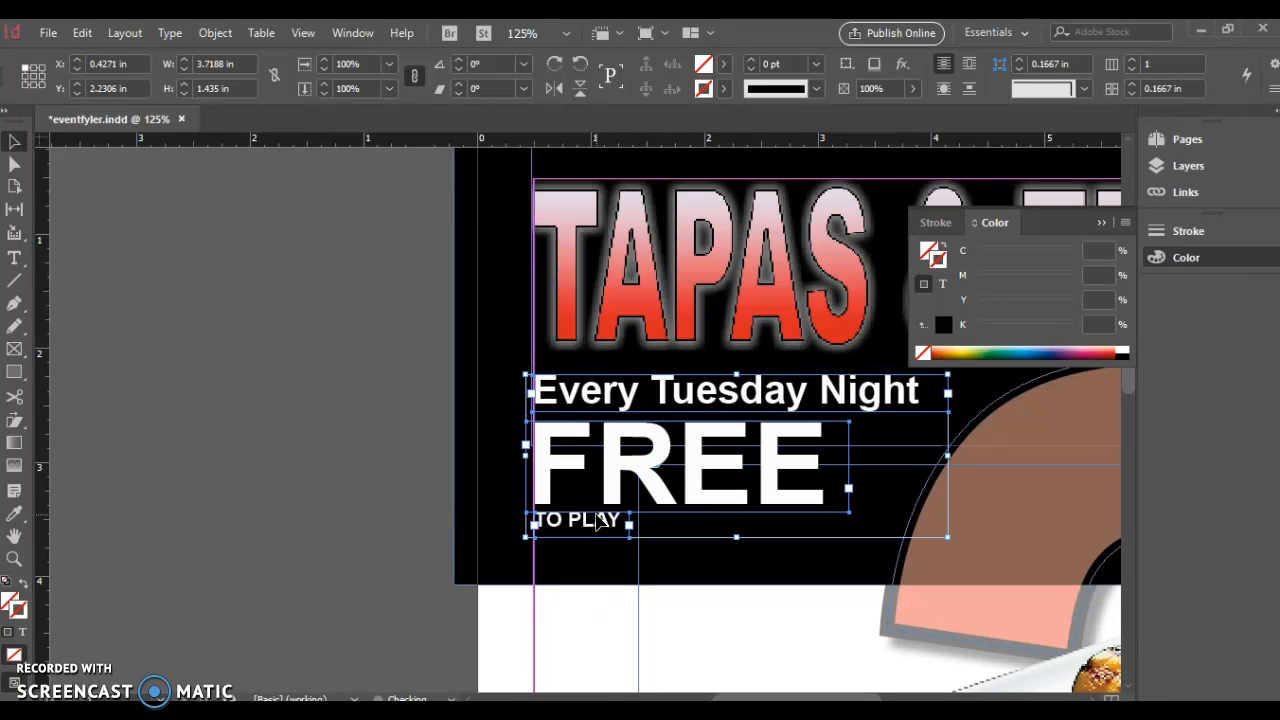
{"action": "key", "text": "Up"}
{"action": "key", "text": "Up"}
{"action": "key", "text": "Up"}
{"action": "key", "text": "Up"}
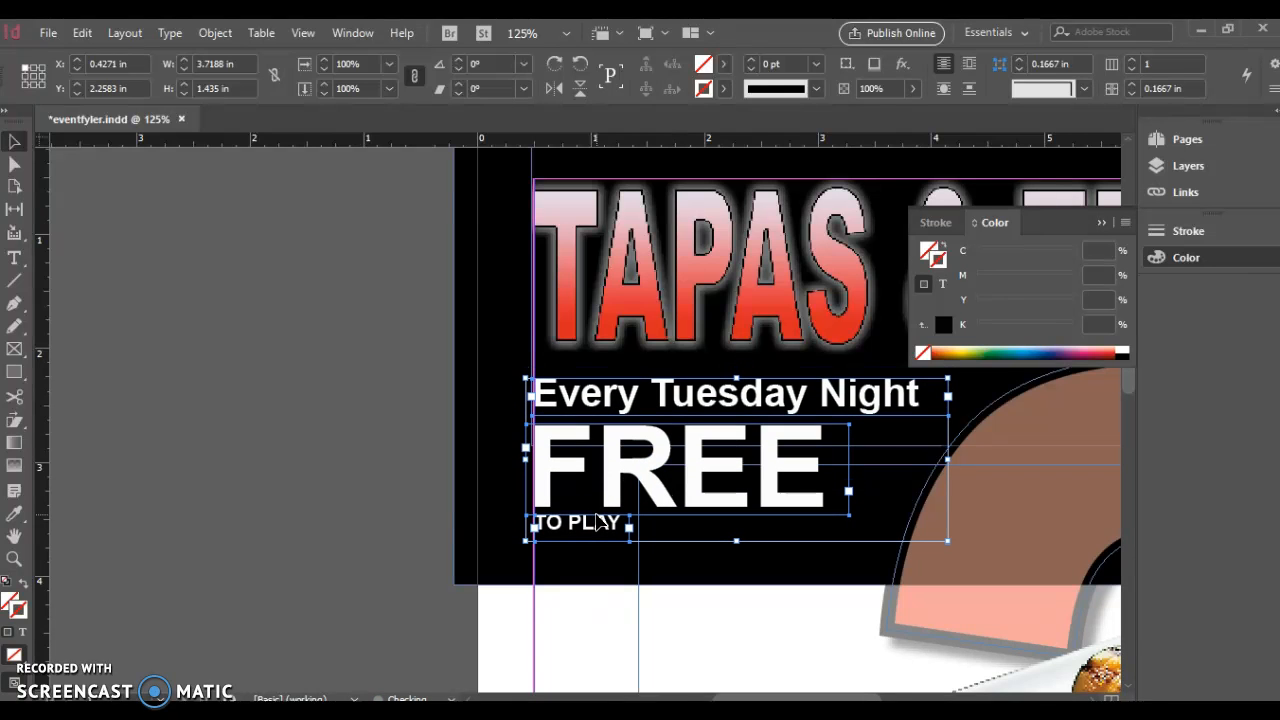
{"action": "left_click", "coordinate": [750, 576]}
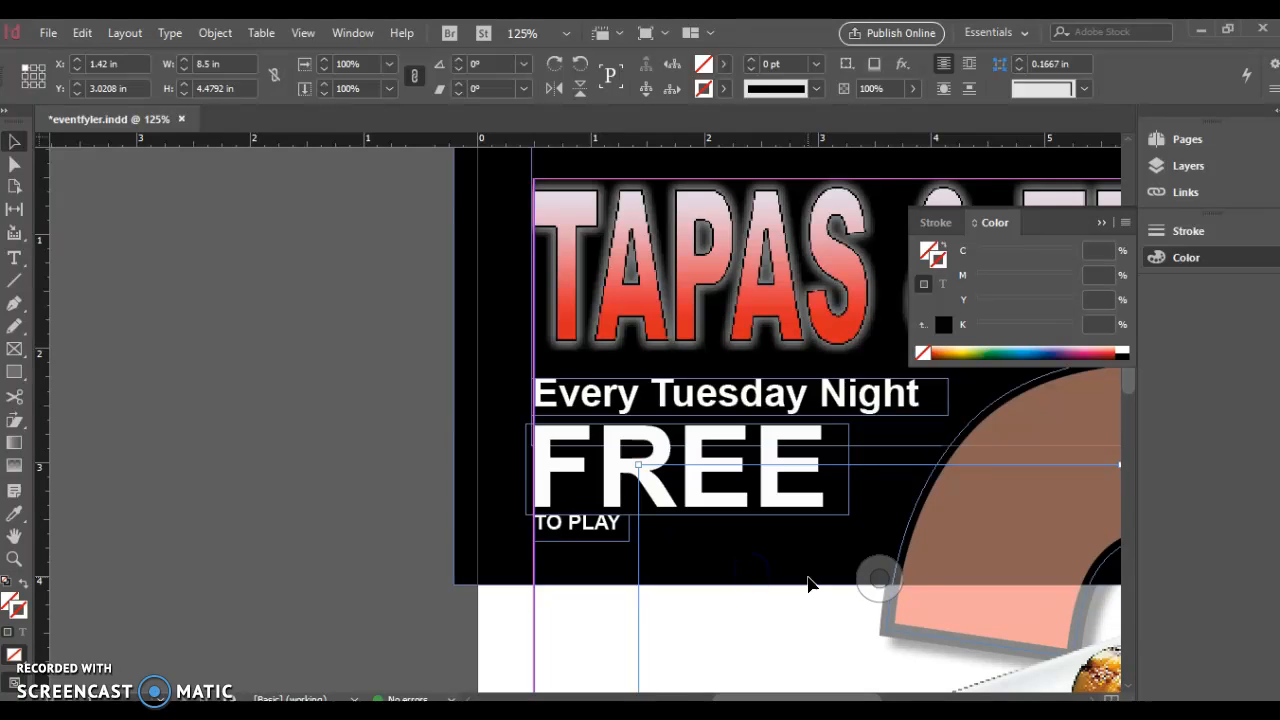
Raise the bottom edge of the black header rectangle slightly and swap fill and stroke colours
{"action": "key", "text": "ctrl+minus"}
{"action": "key", "text": "ctrl+minus"}
{"action": "key", "text": "ctrl+minus"}
{"action": "key", "text": "ctrl+minus"}
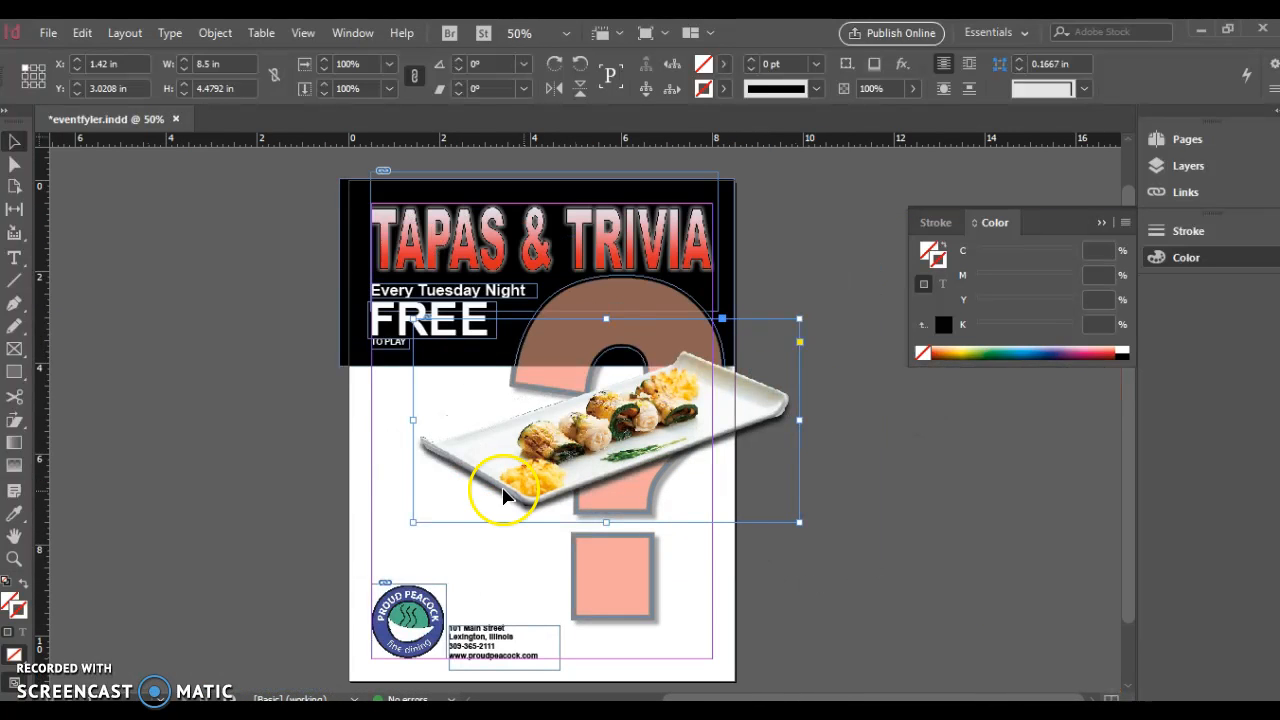
{"action": "left_click", "coordinate": [406, 366]}
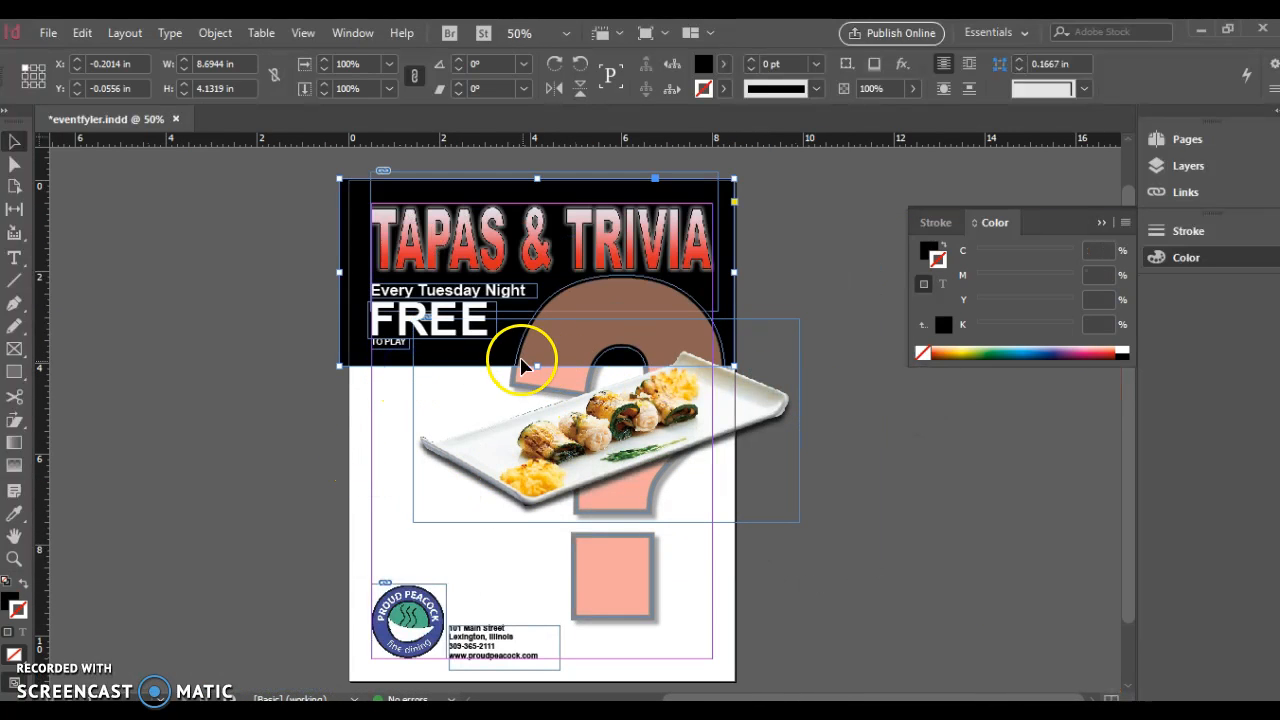
{"action": "left_click_drag", "start_coordinate": [536, 366], "coordinate": [536, 348]}
{"action": "left_click", "coordinate": [294, 404]}
{"action": "key", "text": "shift+x"}
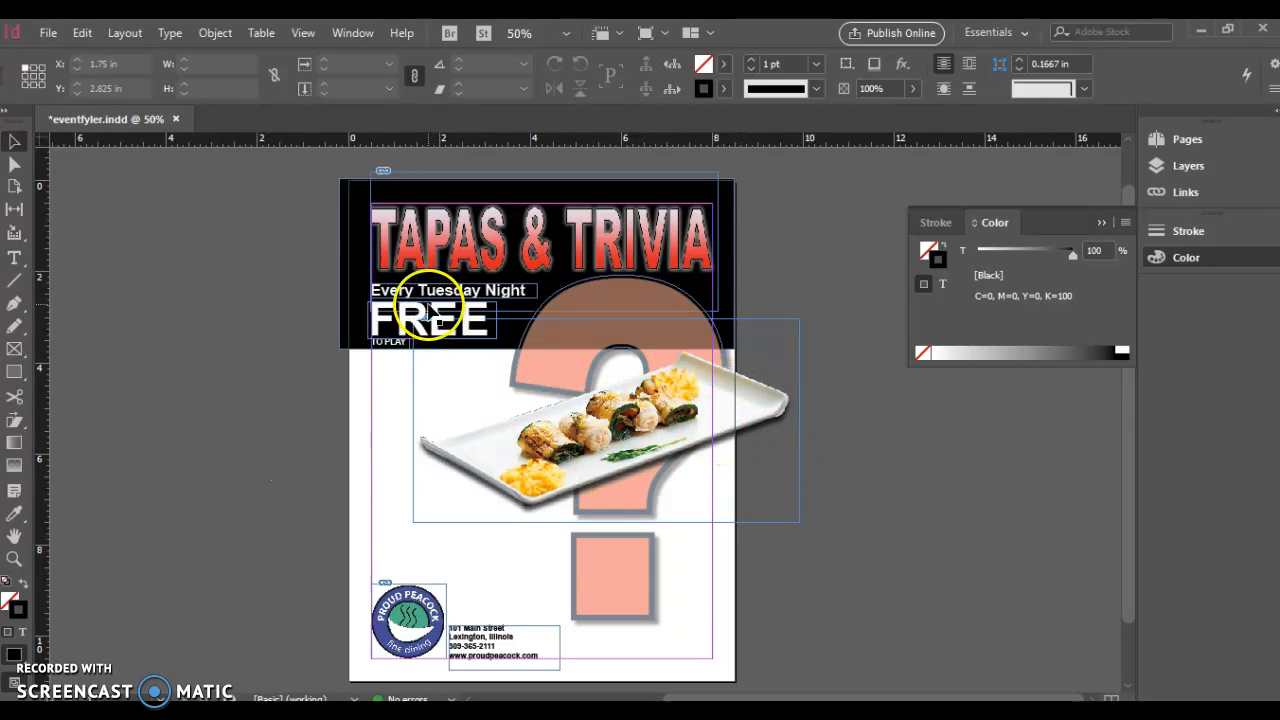
Place a copy of the address block just under the header and start editing it
{"action": "left_click", "coordinate": [503, 650]}
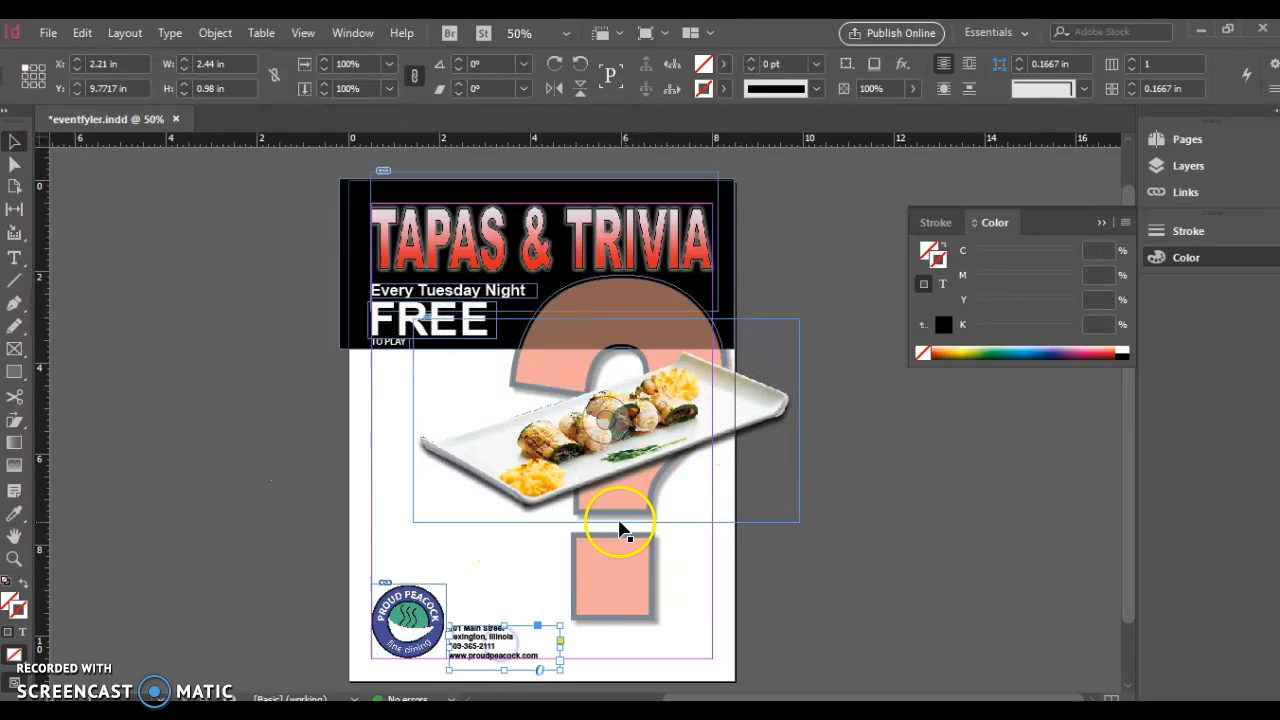
{"action": "left_click_drag", "start_coordinate": [463, 647], "coordinate": [388, 395]}
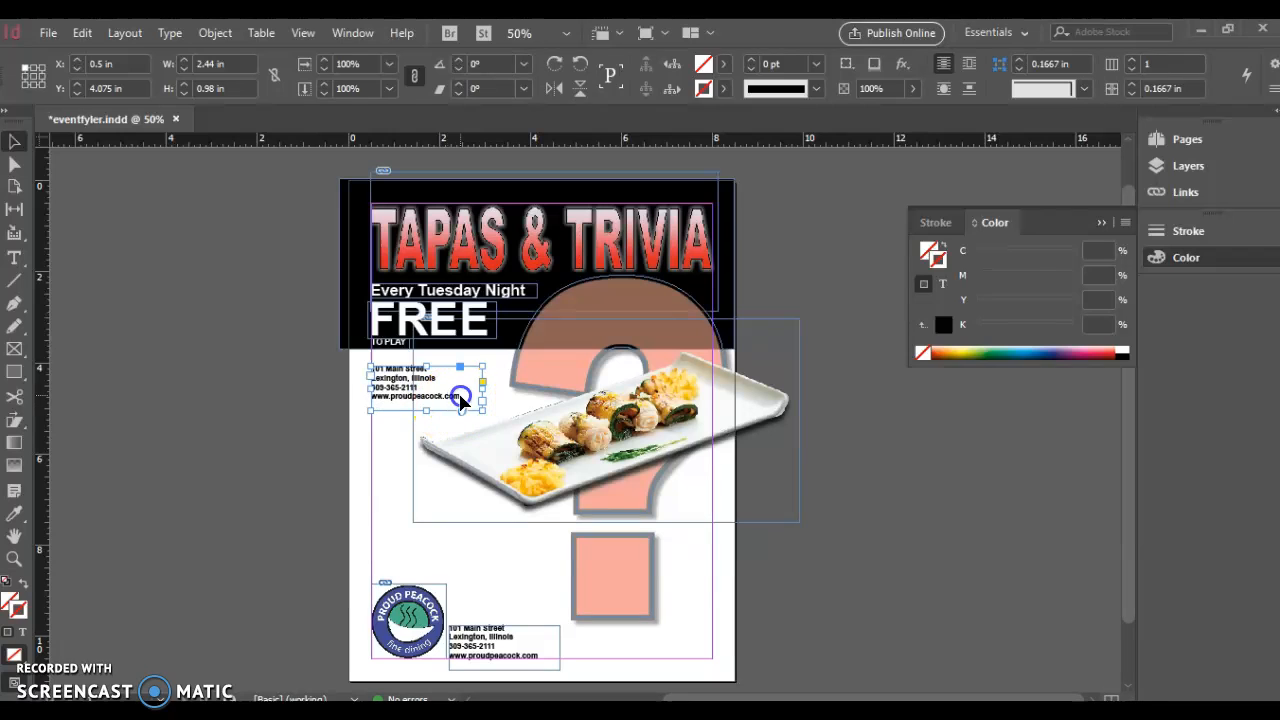
{"action": "double_click", "coordinate": [468, 395]}
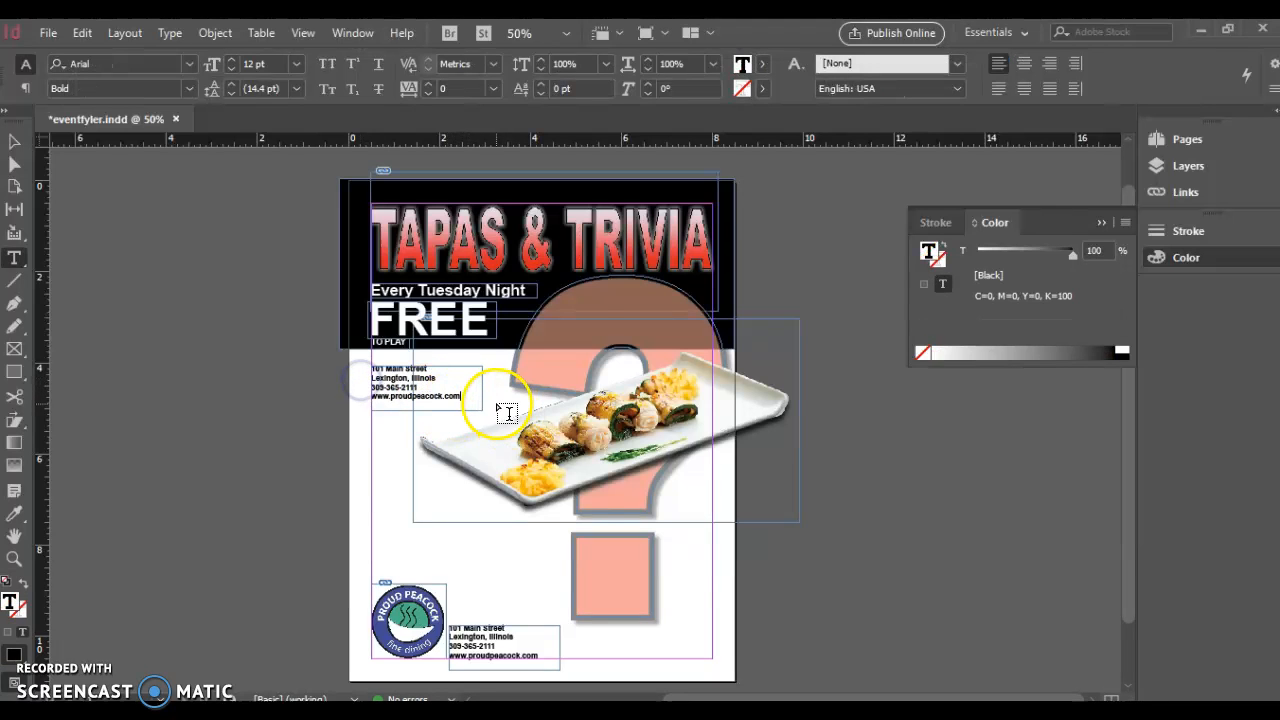
Replace the copied address with 'Small Plates Half Off During Trivia'
{"action": "key", "text": "ctrl+a"}
{"action": "key", "text": "ctrl+equal"}
{"action": "key", "text": "ctrl+equal"}
{"action": "key", "text": "ctrl+equal"}
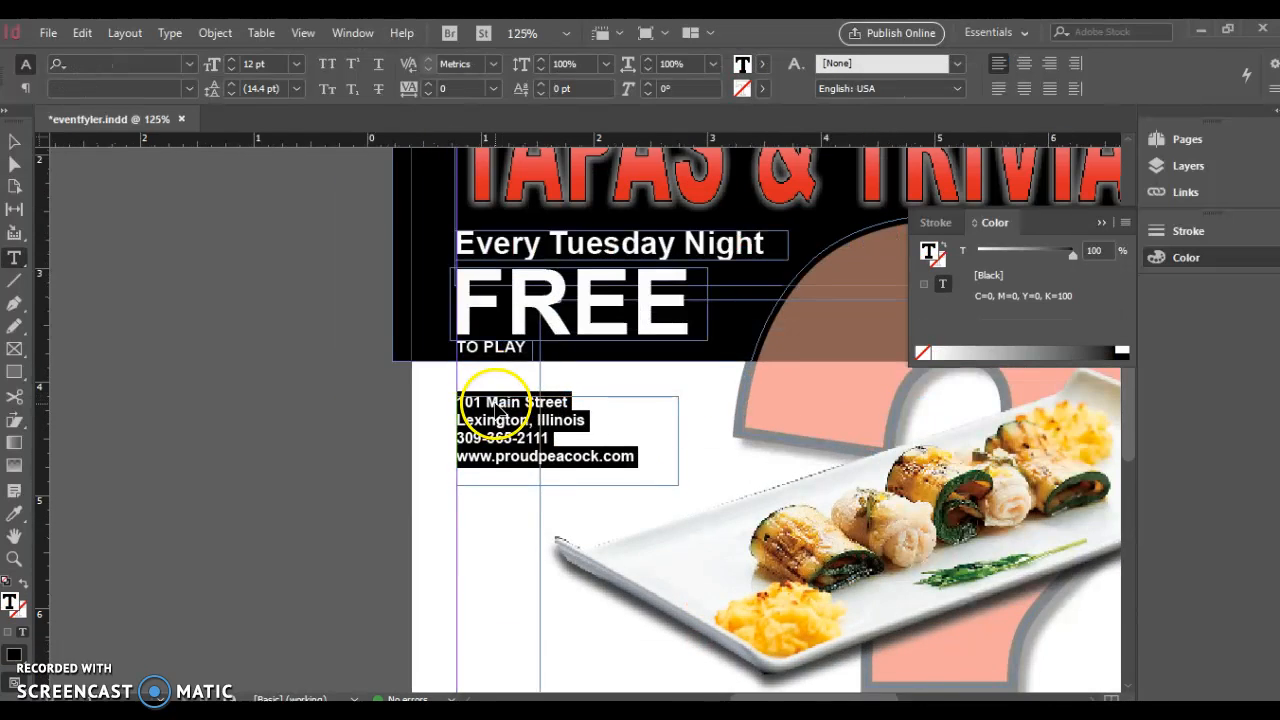
{"action": "type", "text": "SMA"}
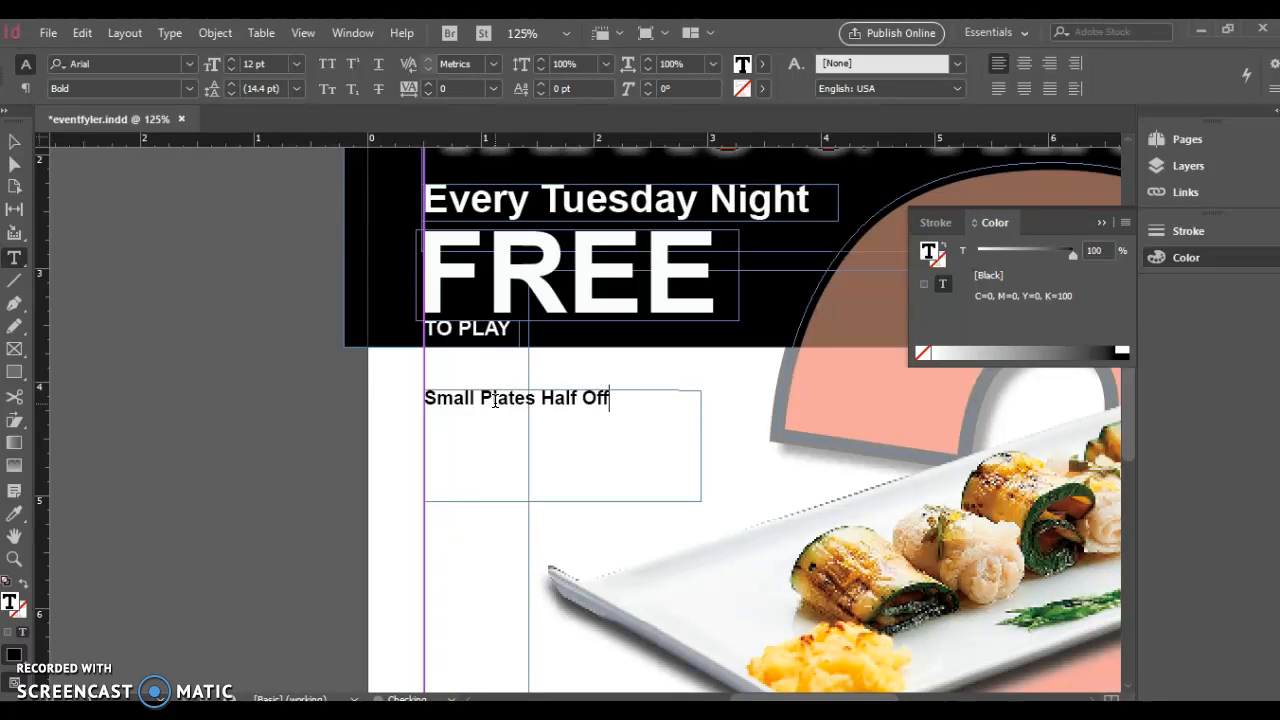
{"action": "type", "text": "During Trivia"}
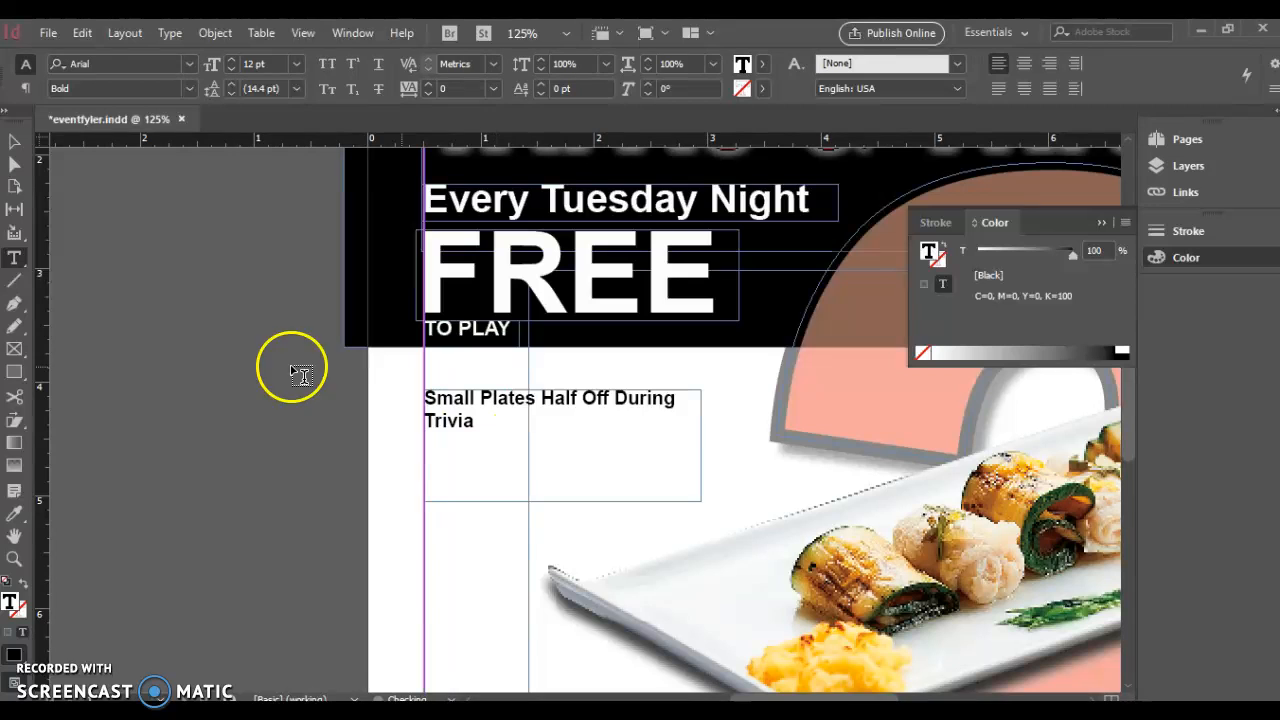
Widen the frame so the deal fits one line and start a new 72 pt line after Trivia
{"action": "left_click", "coordinate": [13, 141]}
{"action": "left_click_drag", "start_coordinate": [701, 446], "coordinate": [802, 447]}
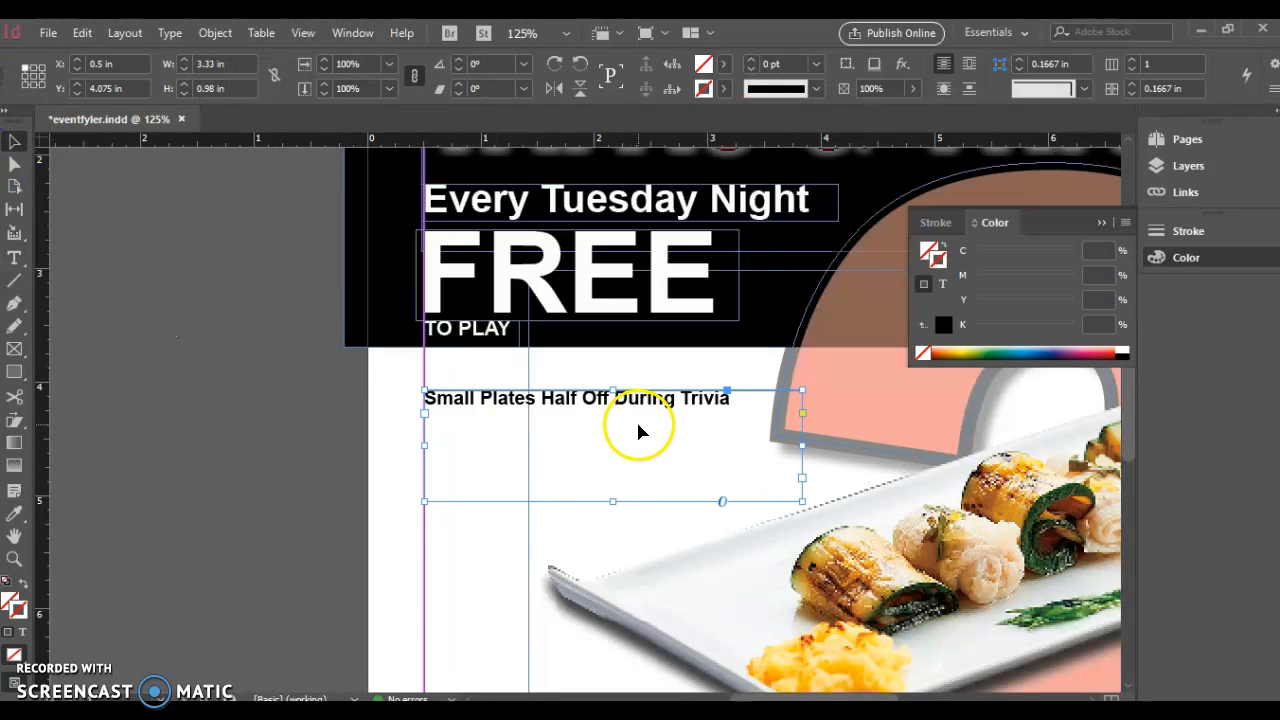
{"action": "double_click", "coordinate": [736, 397]}
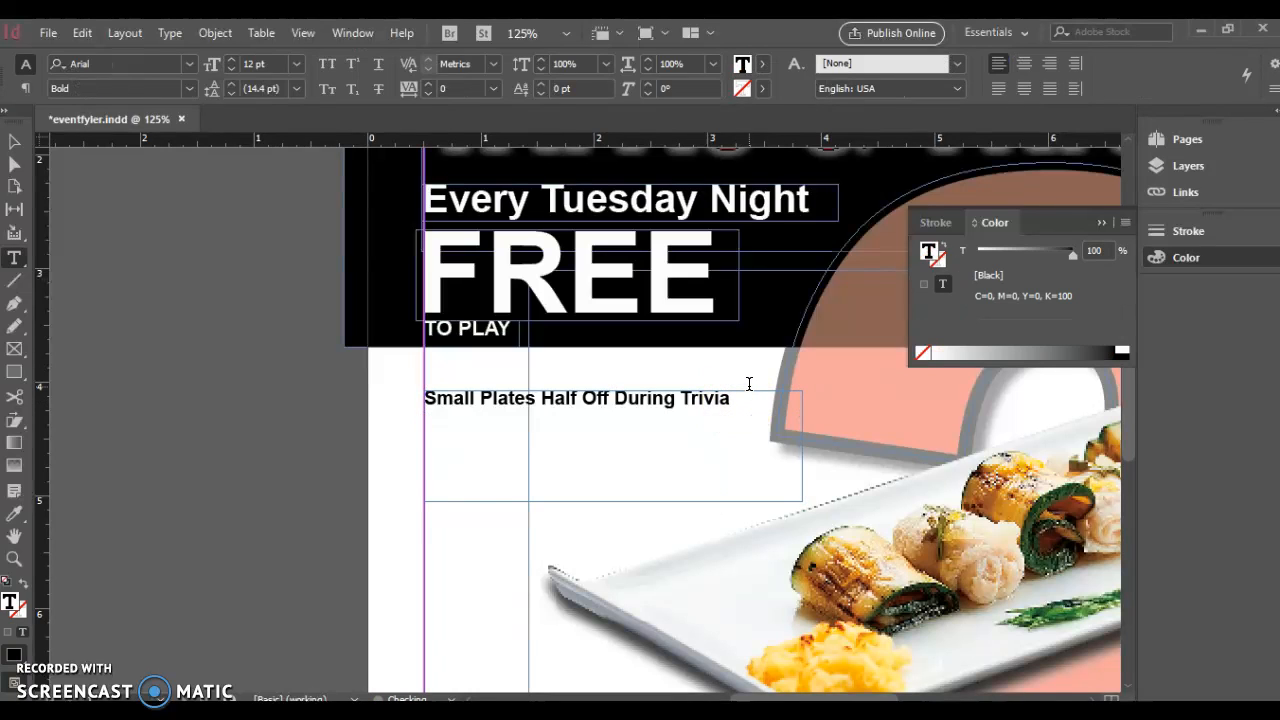
{"action": "key", "text": "Return"}
{"action": "left_click", "coordinate": [295, 64]}
{"action": "left_click", "coordinate": [274, 367]}
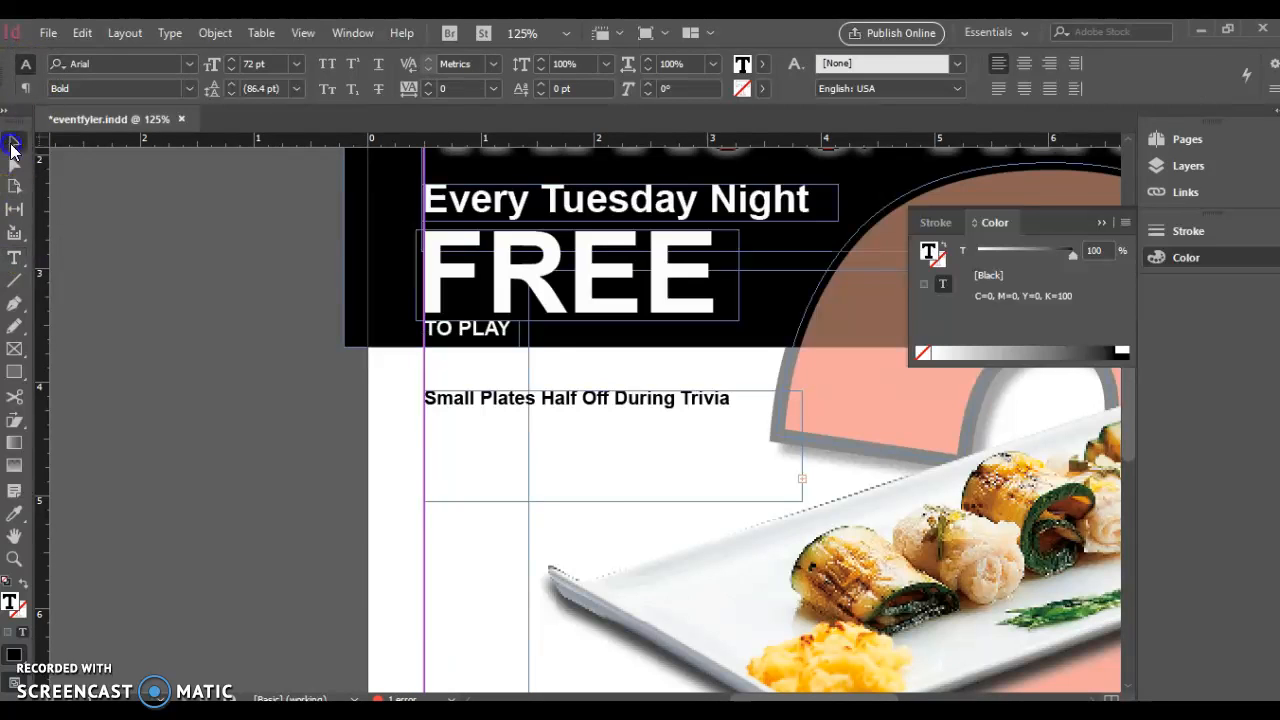
Enlarge the deal text frame to reveal the 72 pt 7-9PM line
{"action": "left_click", "coordinate": [14, 141]}
{"action": "left_click_drag", "start_coordinate": [801, 500], "coordinate": [903, 551]}
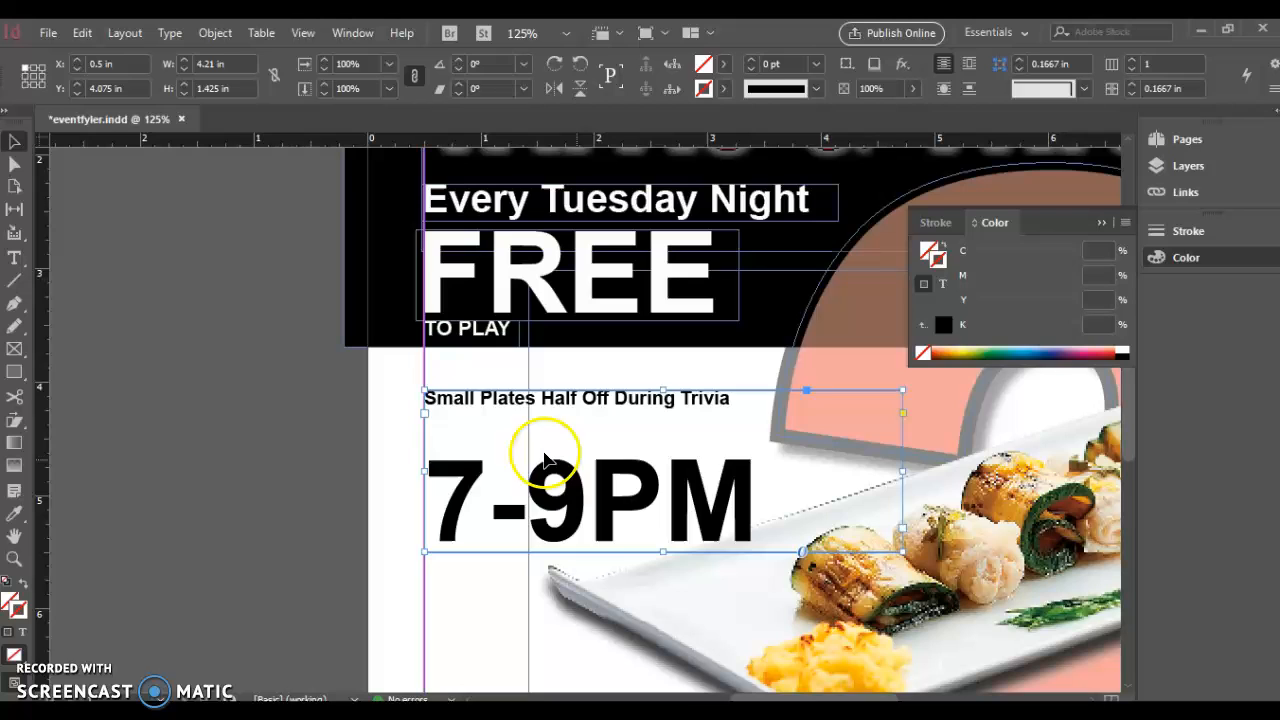
{"action": "double_click", "coordinate": [486, 436]}
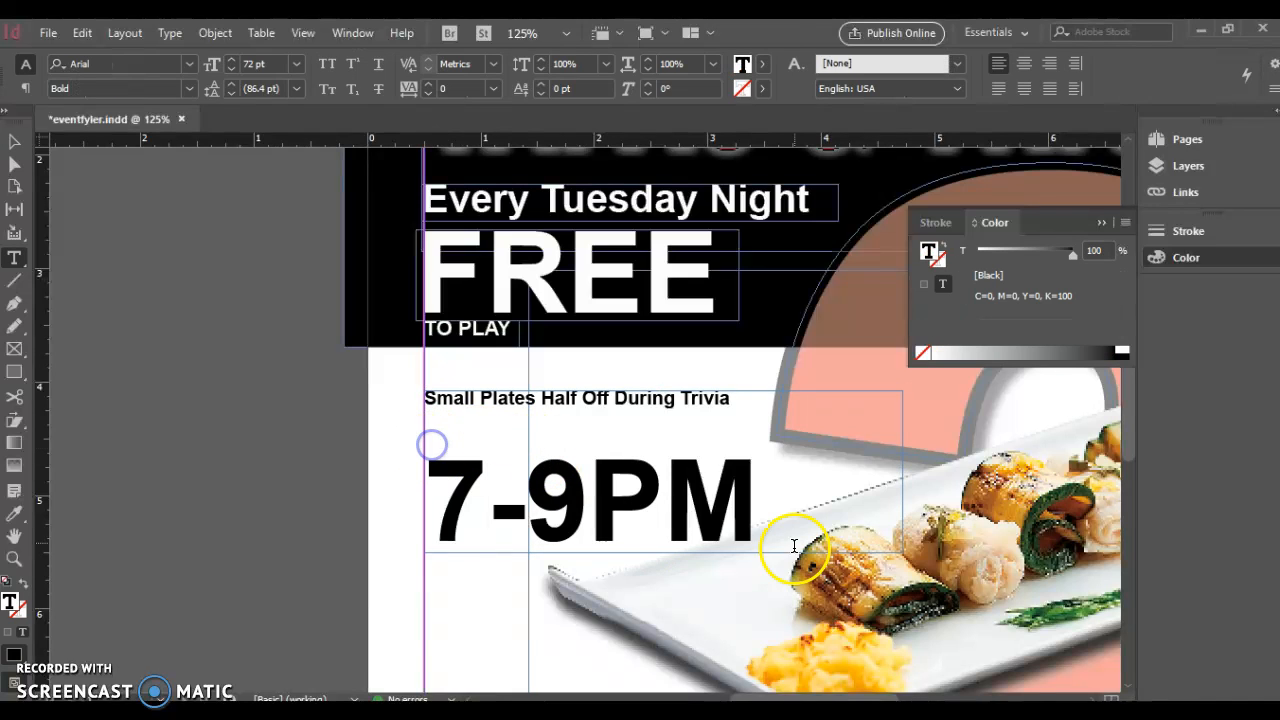
{"action": "left_click_drag", "start_coordinate": [763, 508], "coordinate": [380, 471]}
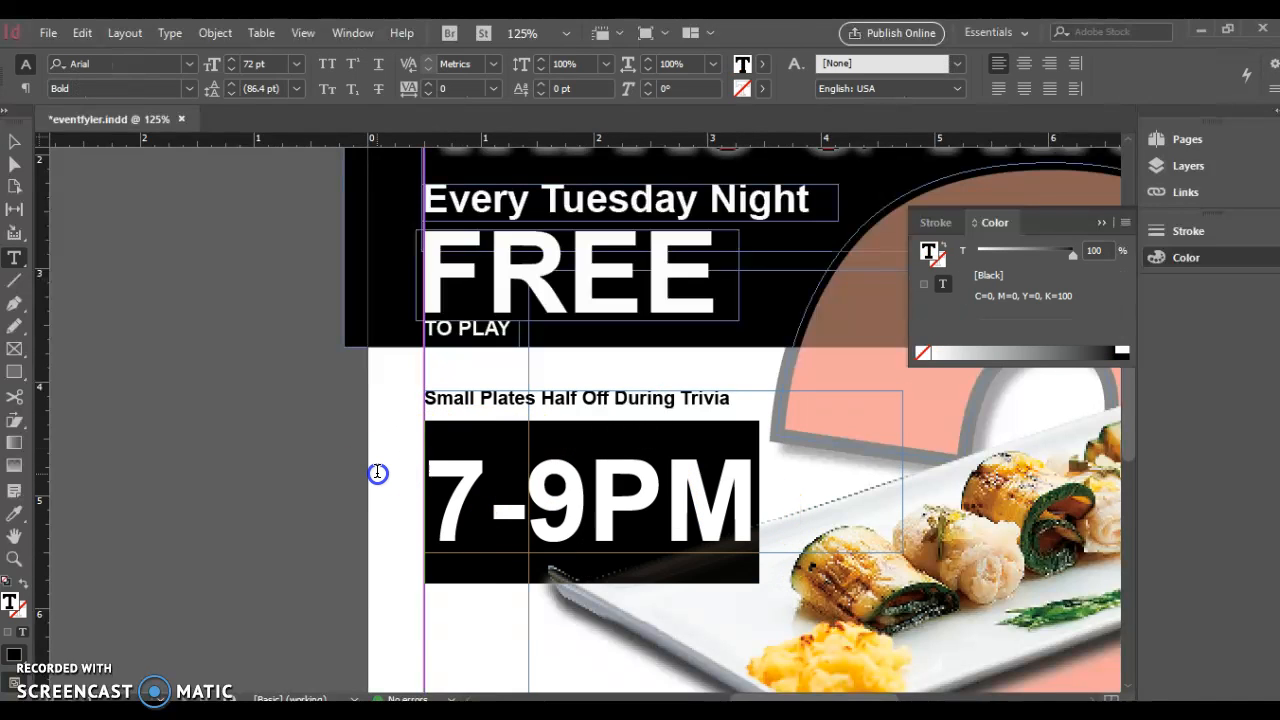
{"action": "left_click", "coordinate": [588, 443]}
{"action": "left_click_drag", "start_coordinate": [751, 523], "coordinate": [394, 374]}
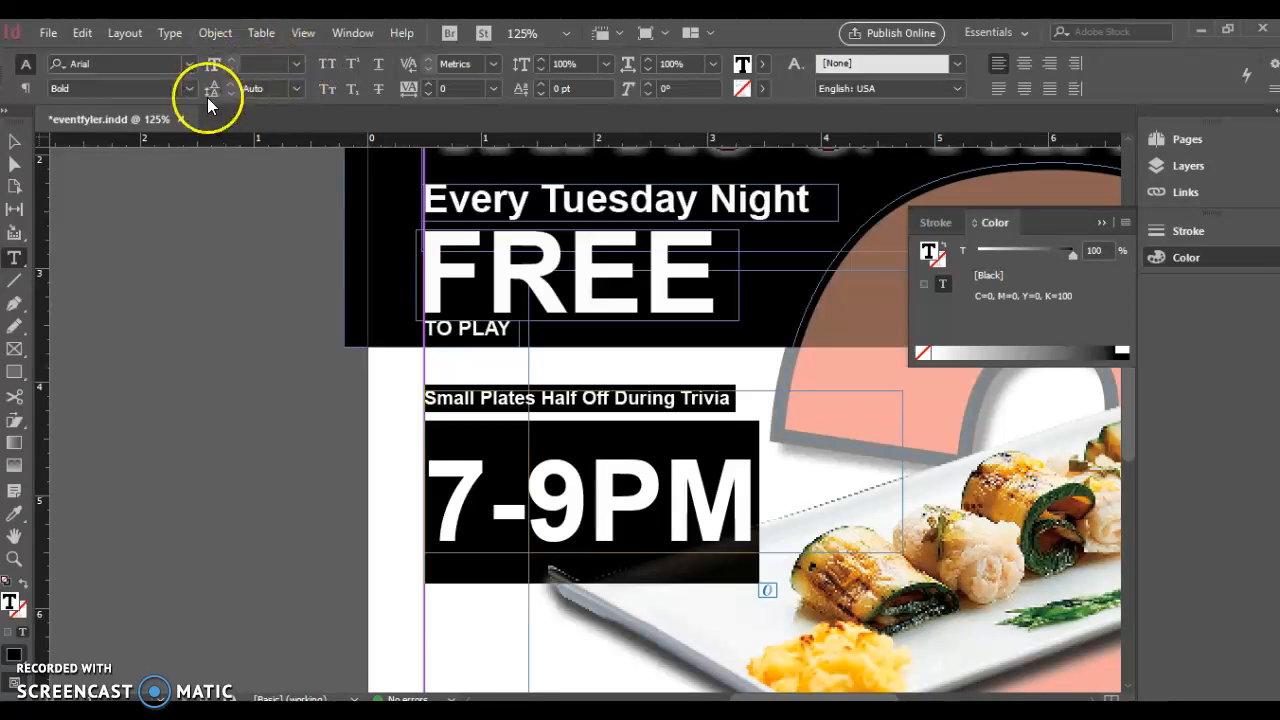
{"action": "left_click", "coordinate": [297, 90]}
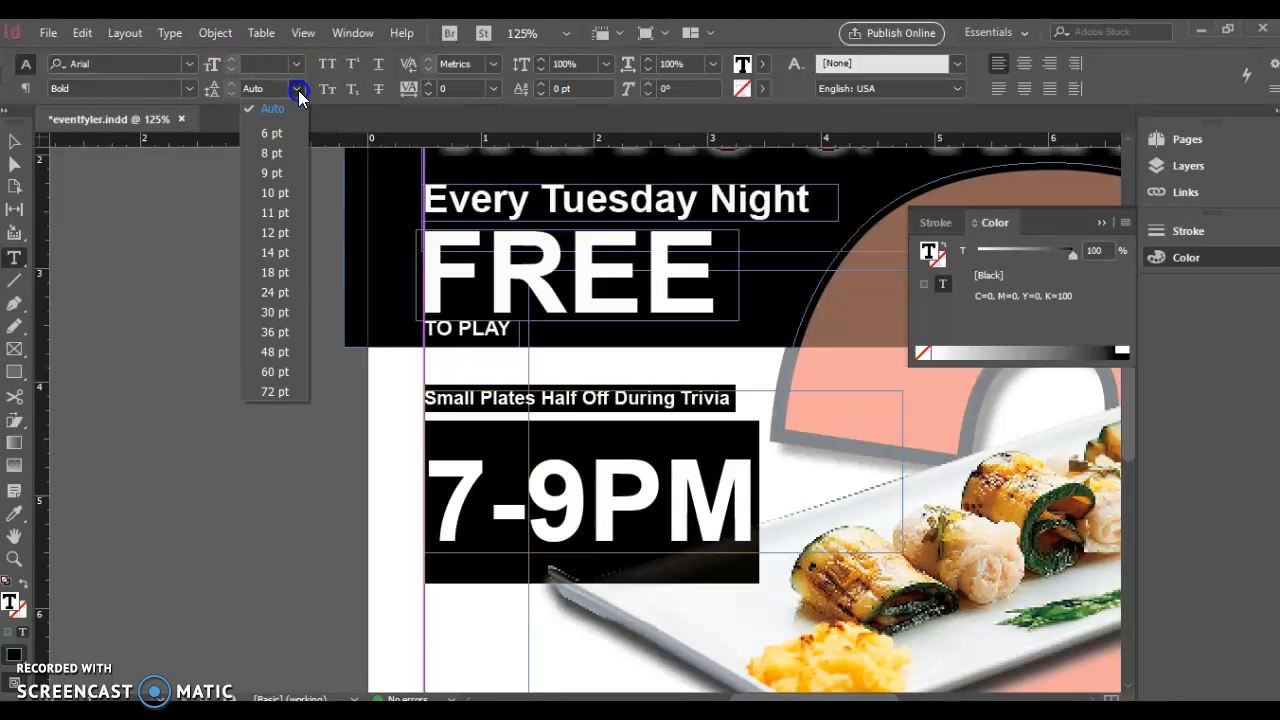
{"action": "left_click", "coordinate": [230, 92]}
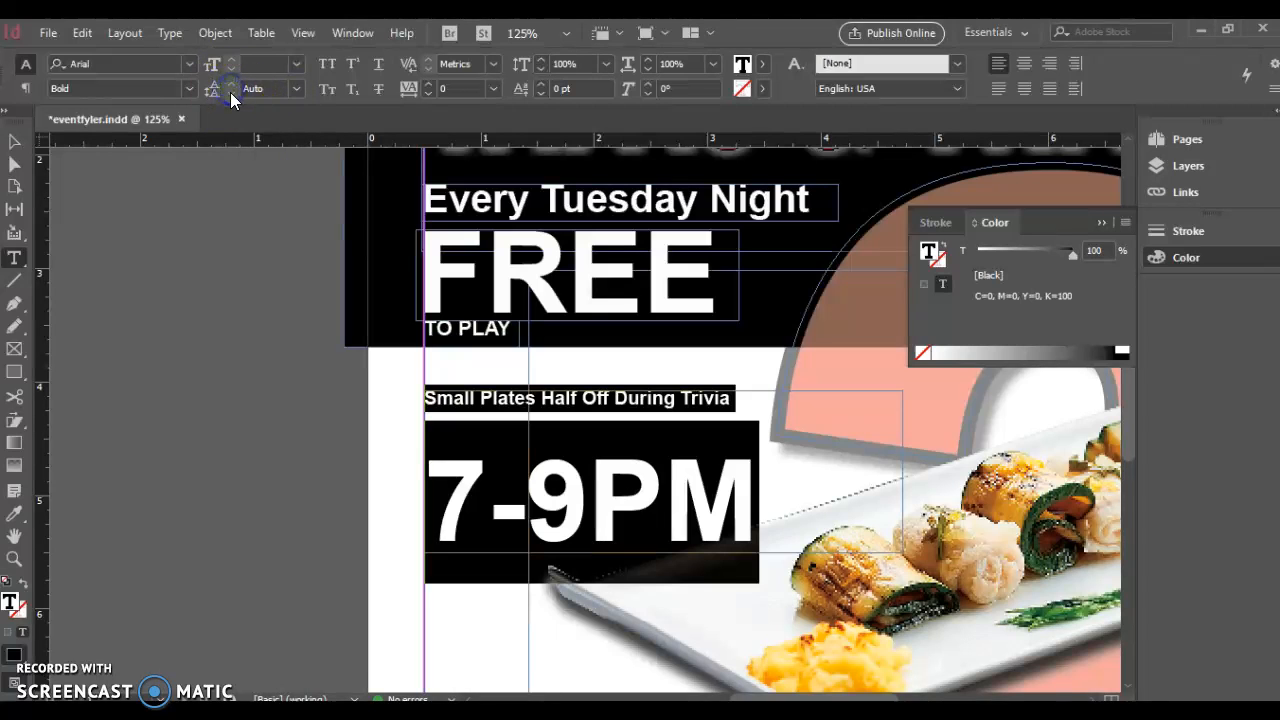
{"action": "left_click", "coordinate": [306, 266]}
{"action": "left_click", "coordinate": [576, 458]}
{"action": "left_click_drag", "start_coordinate": [746, 485], "coordinate": [436, 393]}
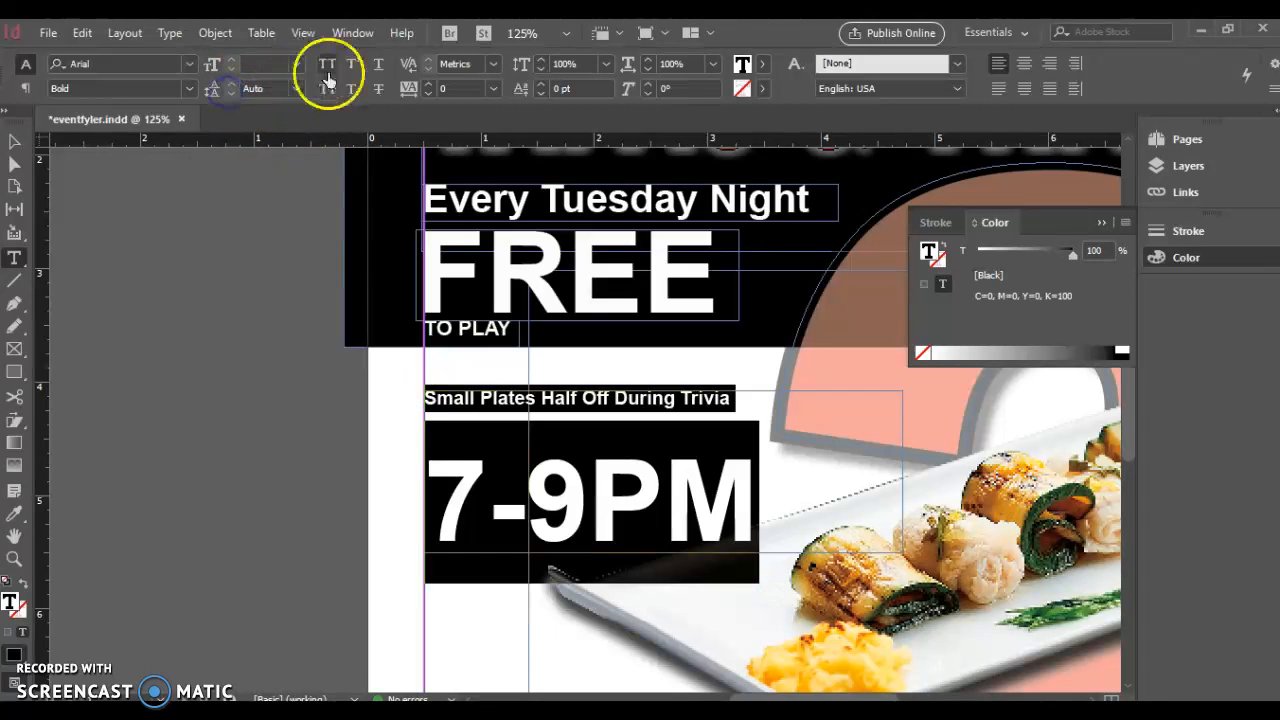
{"action": "left_click", "coordinate": [444, 421]}
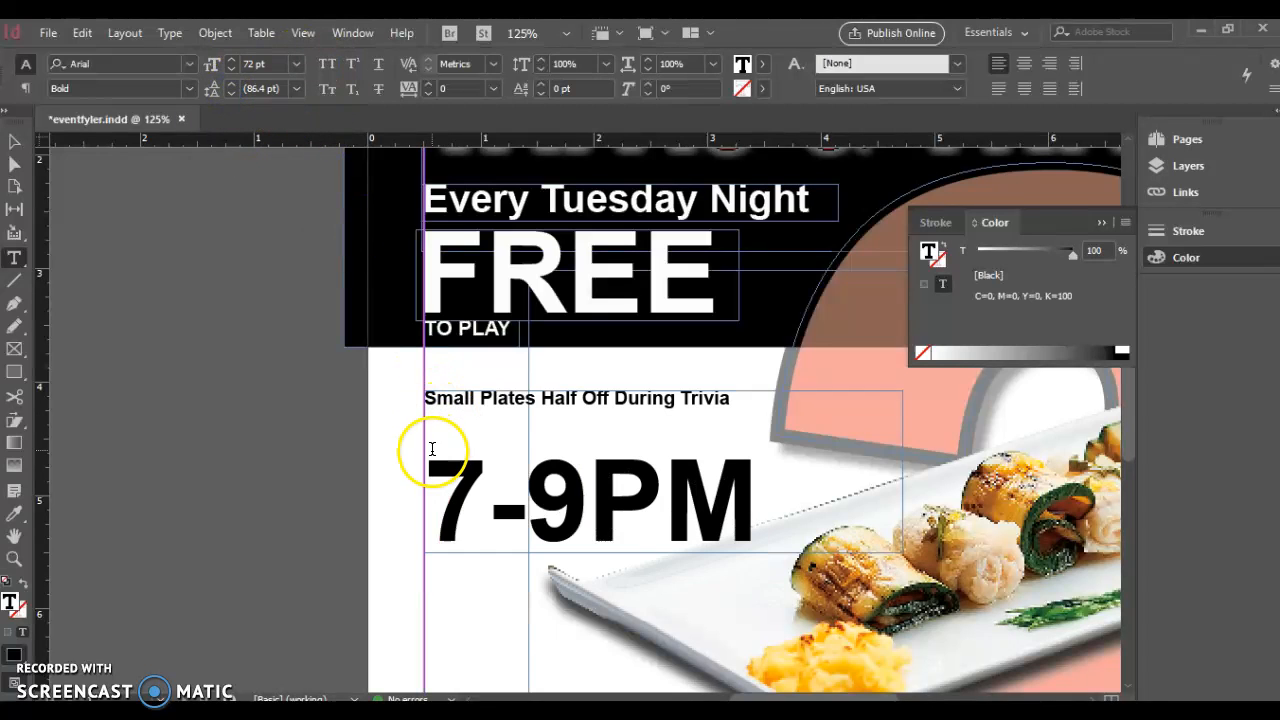
Reduce the 7-9PM line's leading to 57 pt so it sits close under the deal text
{"action": "left_click", "coordinate": [233, 94]}
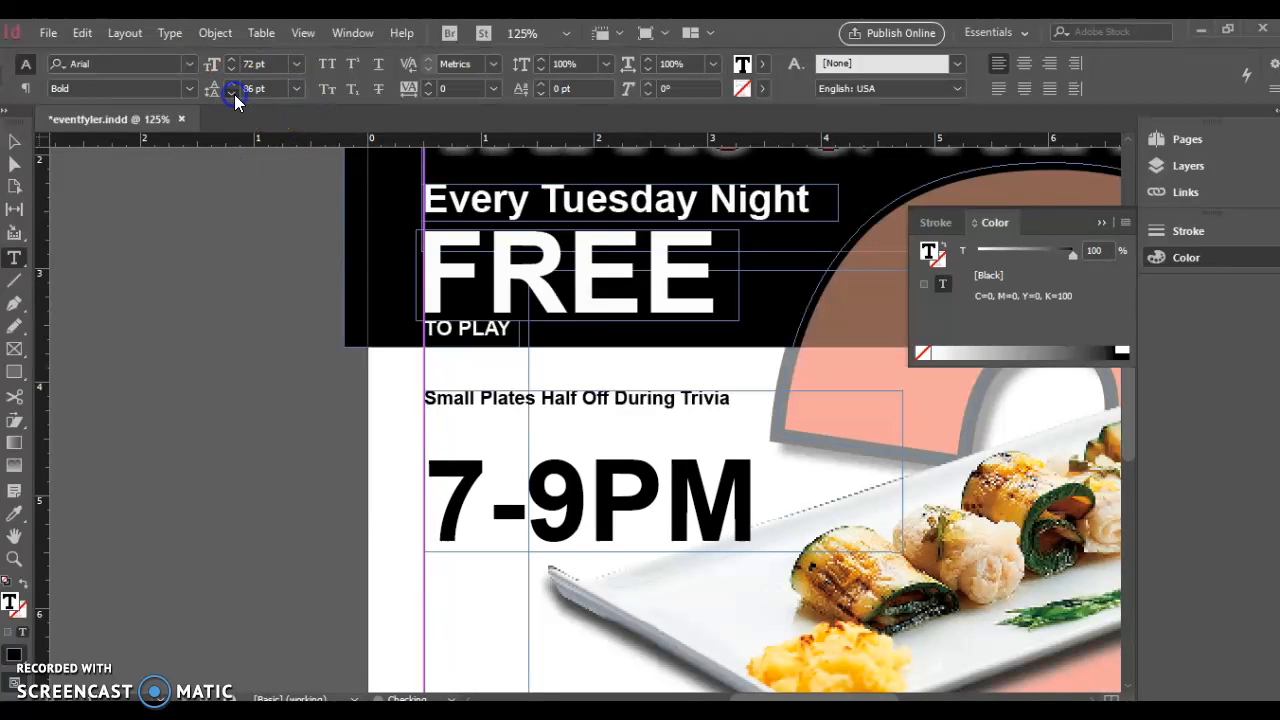
{"action": "left_click_drag", "start_coordinate": [770, 495], "coordinate": [400, 446]}
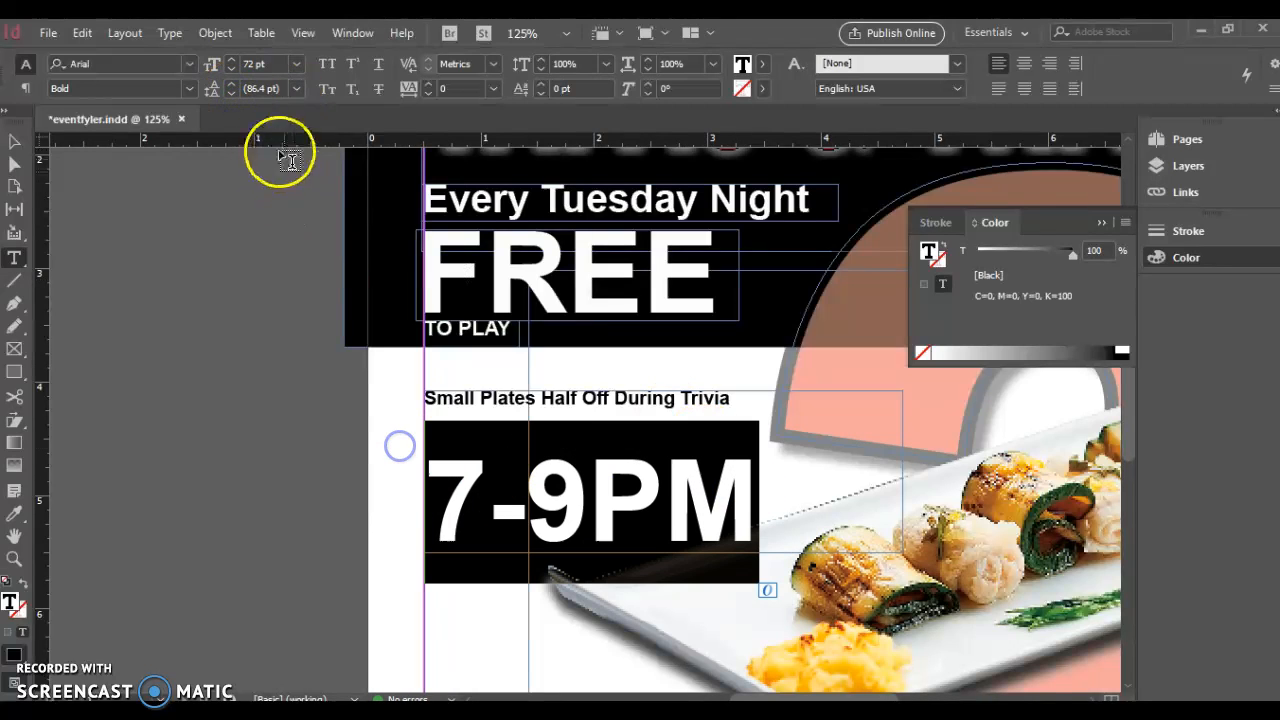
{"action": "left_click", "coordinate": [231, 94]}
{"action": "left_click", "coordinate": [231, 94]}
{"action": "left_click", "coordinate": [231, 94]}
{"action": "left_click", "coordinate": [231, 94]}
{"action": "left_click", "coordinate": [231, 94]}
{"action": "left_click", "coordinate": [231, 94]}
{"action": "left_click", "coordinate": [231, 94]}
{"action": "left_click", "coordinate": [231, 94]}
{"action": "left_click", "coordinate": [231, 94]}
{"action": "left_click", "coordinate": [231, 94]}
{"action": "left_click", "coordinate": [231, 94]}
{"action": "left_click", "coordinate": [231, 94]}
{"action": "left_click", "coordinate": [231, 94]}
{"action": "left_click", "coordinate": [231, 94]}
{"action": "left_click", "coordinate": [231, 94]}
{"action": "left_click", "coordinate": [231, 94]}
{"action": "left_click", "coordinate": [231, 94]}
{"action": "left_click", "coordinate": [231, 94]}
{"action": "left_click", "coordinate": [231, 94]}
{"action": "left_click", "coordinate": [231, 94]}
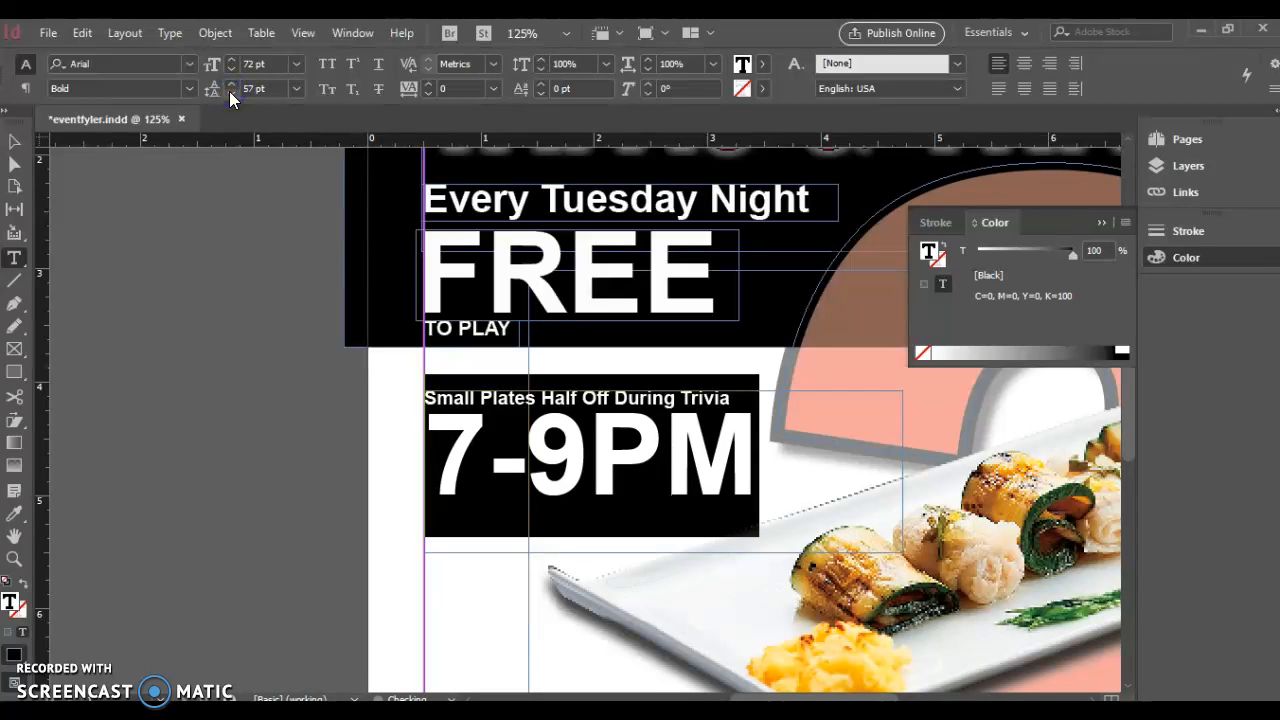
{"action": "left_click", "coordinate": [231, 94]}
{"action": "left_click", "coordinate": [357, 366]}
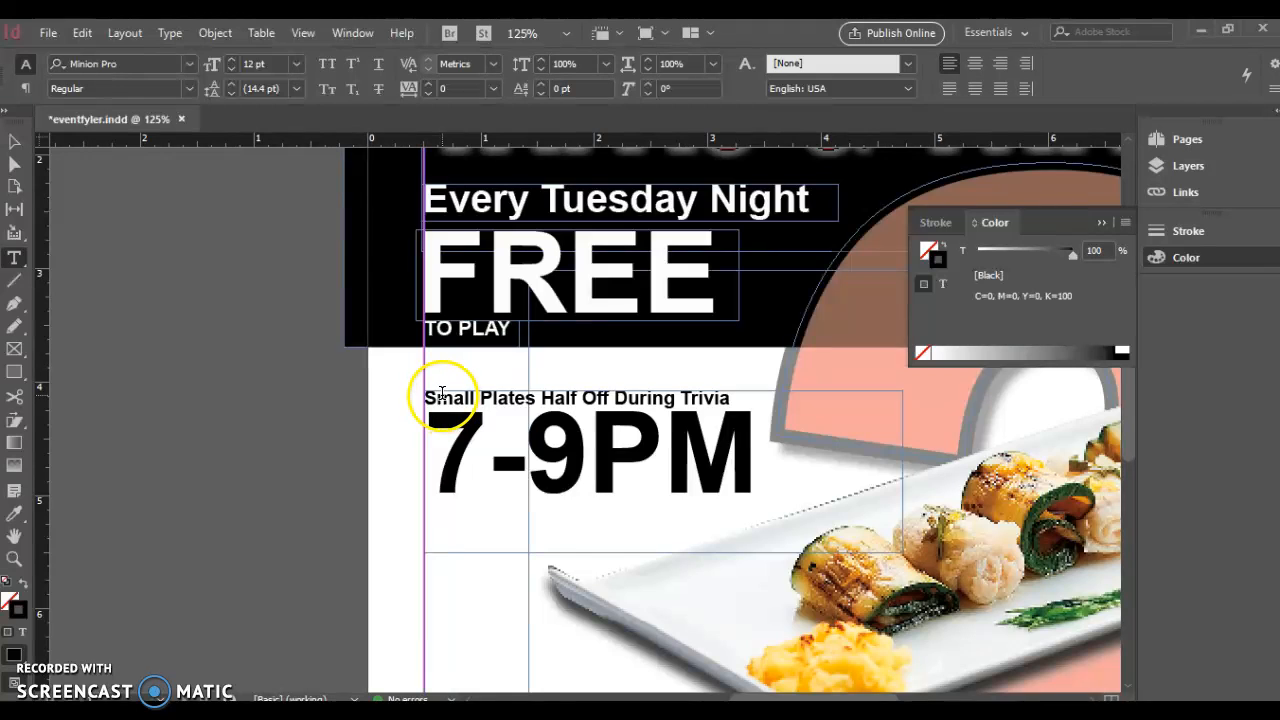
Shift the food photo slightly down and to the left
{"action": "key", "text": "ctrl+minus"}
{"action": "key", "text": "ctrl+minus"}
{"action": "key", "text": "ctrl+minus"}
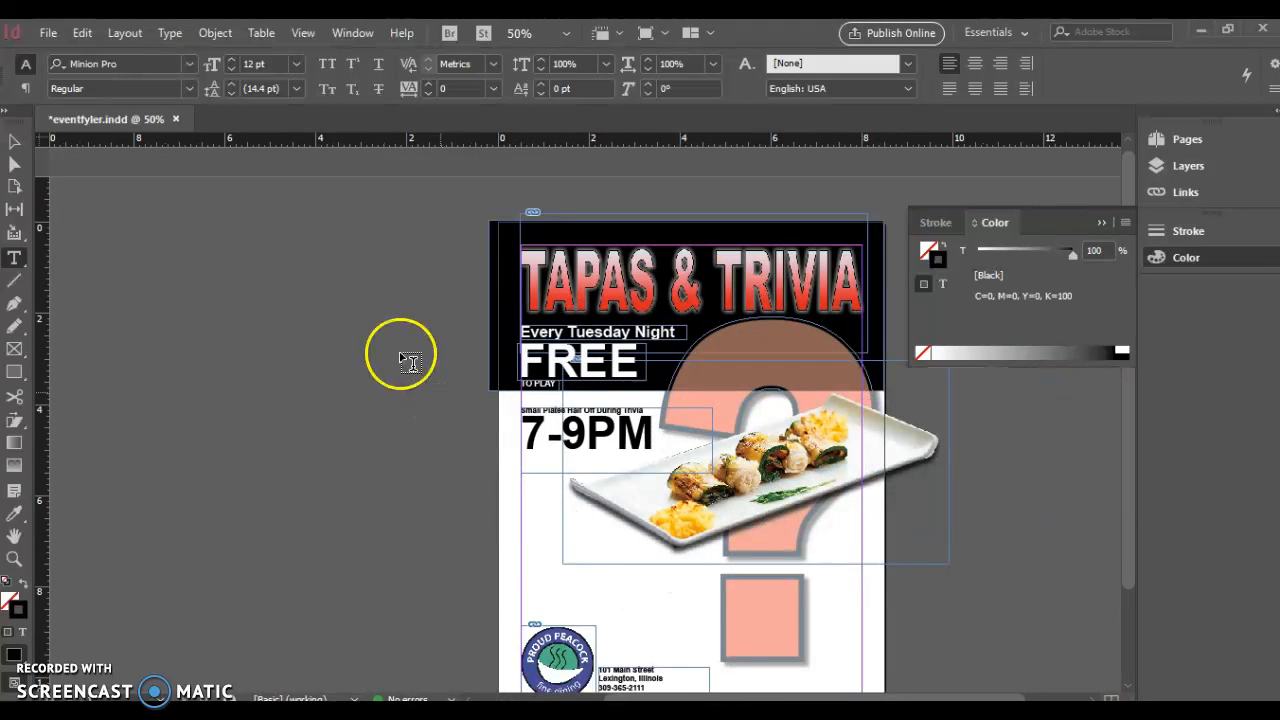
{"action": "left_click", "coordinate": [14, 141]}
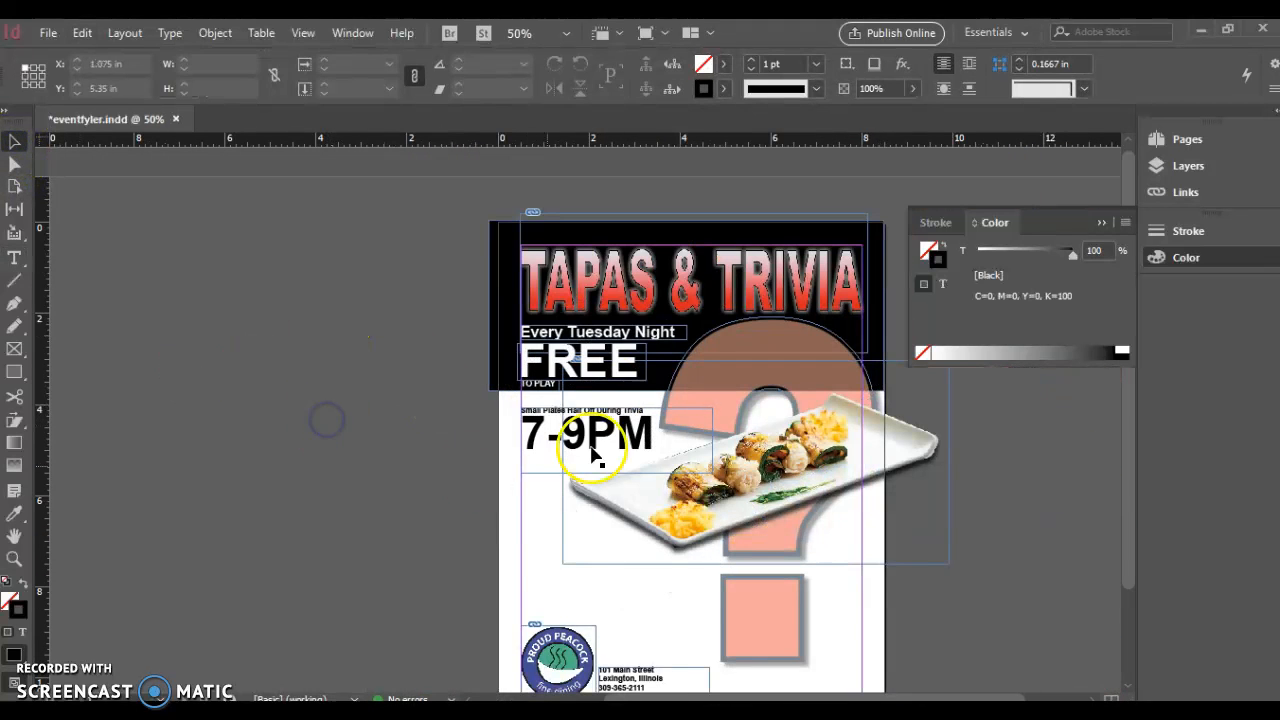
{"action": "left_click_drag", "start_coordinate": [678, 519], "coordinate": [666, 564]}
{"action": "left_click", "coordinate": [345, 531]}
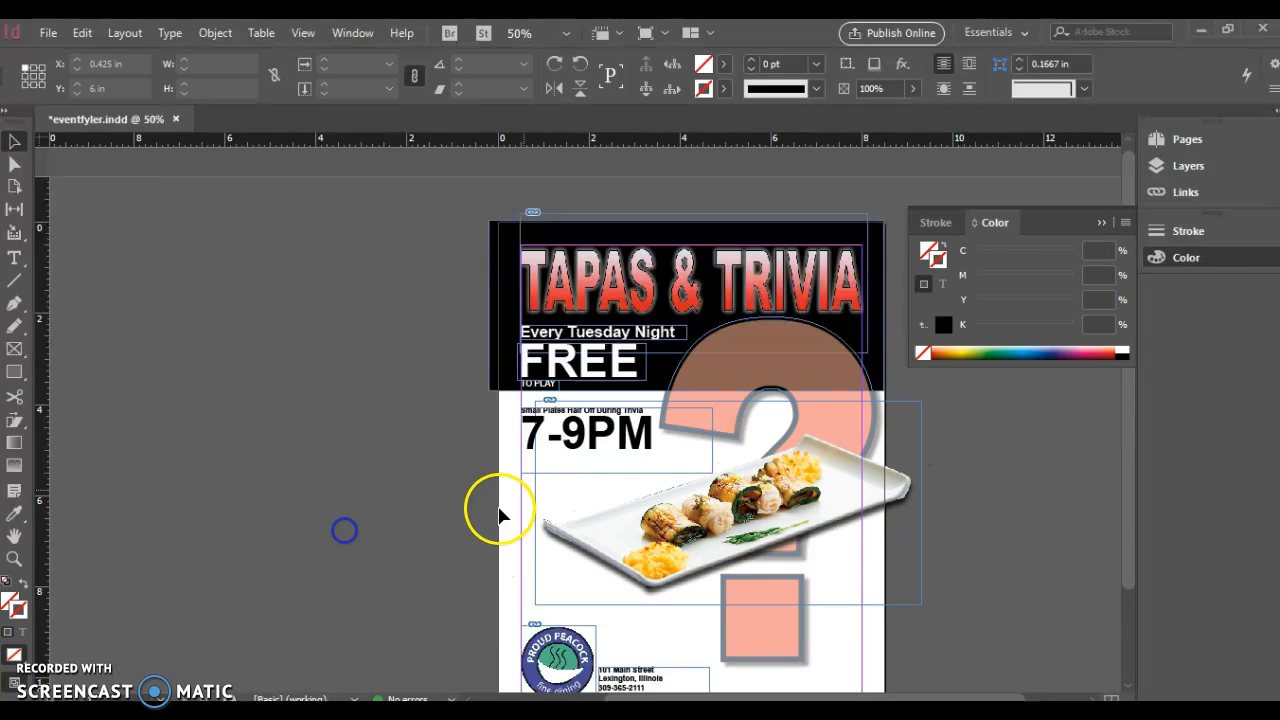
{"action": "scroll", "coordinate": [528, 477], "scroll_direction": "down", "scroll_amount": 1}
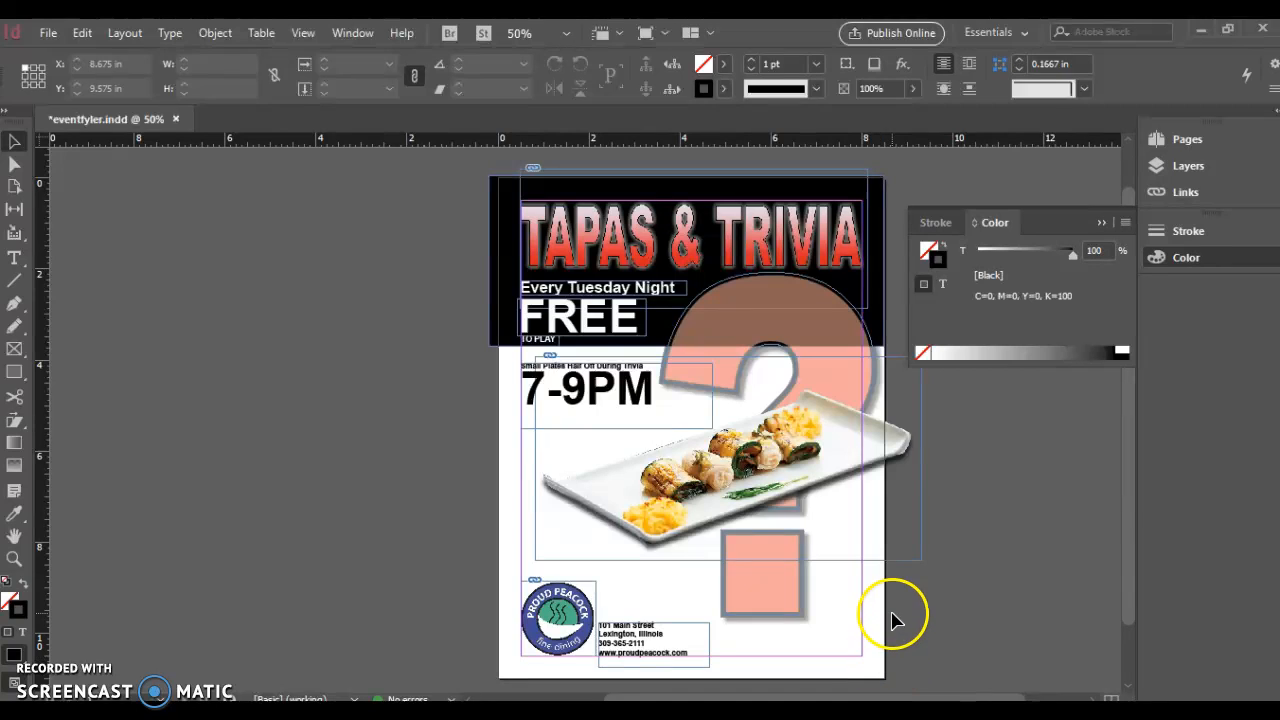
Nudge the 7-9PM block down and extend the black header band slightly lower
{"action": "left_click", "coordinate": [537, 392]}
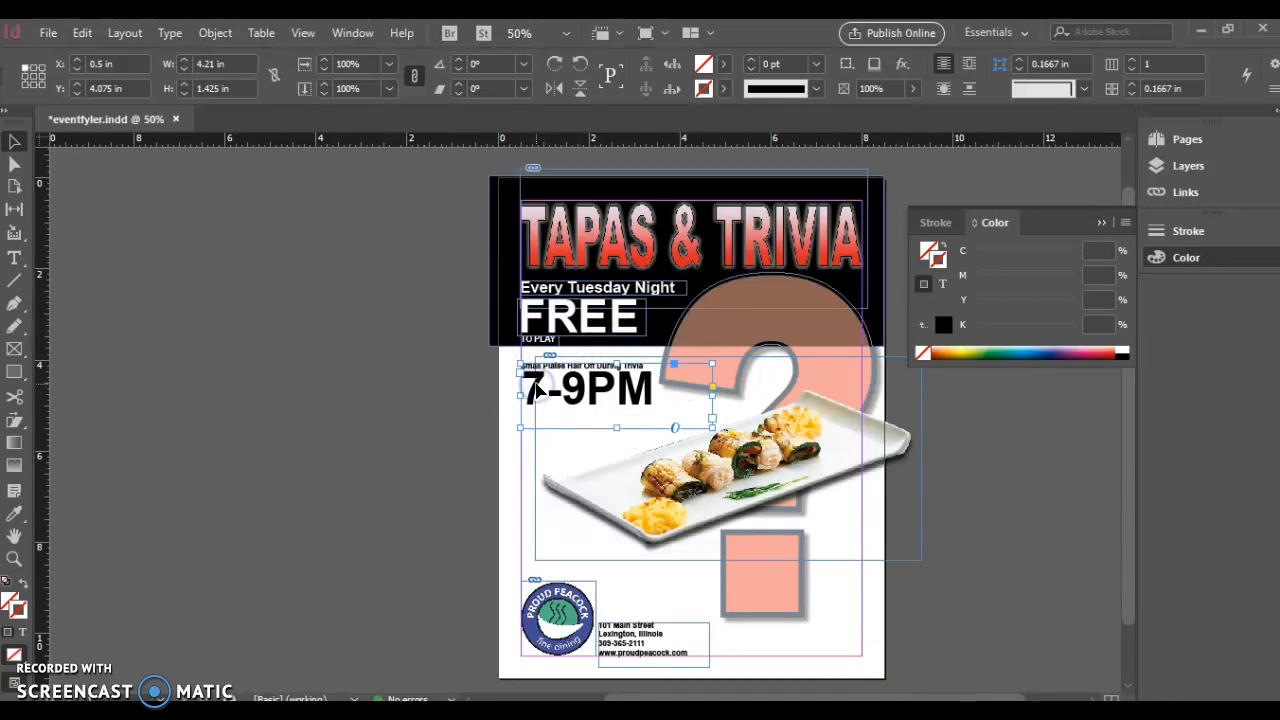
{"action": "key", "text": "Down"}
{"action": "key", "text": "Down"}
{"action": "key", "text": "Down"}
{"action": "key", "text": "Down"}
{"action": "key", "text": "Down"}
{"action": "key", "text": "Down"}
{"action": "key", "text": "Down"}
{"action": "key", "text": "Down"}
{"action": "key", "text": "Down"}
{"action": "key", "text": "Down"}
{"action": "key", "text": "Down"}
{"action": "key", "text": "Down"}
{"action": "key", "text": "Down"}
{"action": "key", "text": "Down"}
{"action": "key", "text": "Down"}
{"action": "key", "text": "Down"}
{"action": "key", "text": "Down"}
{"action": "key", "text": "Down"}
{"action": "key", "text": "Down"}
{"action": "key", "text": "Down"}
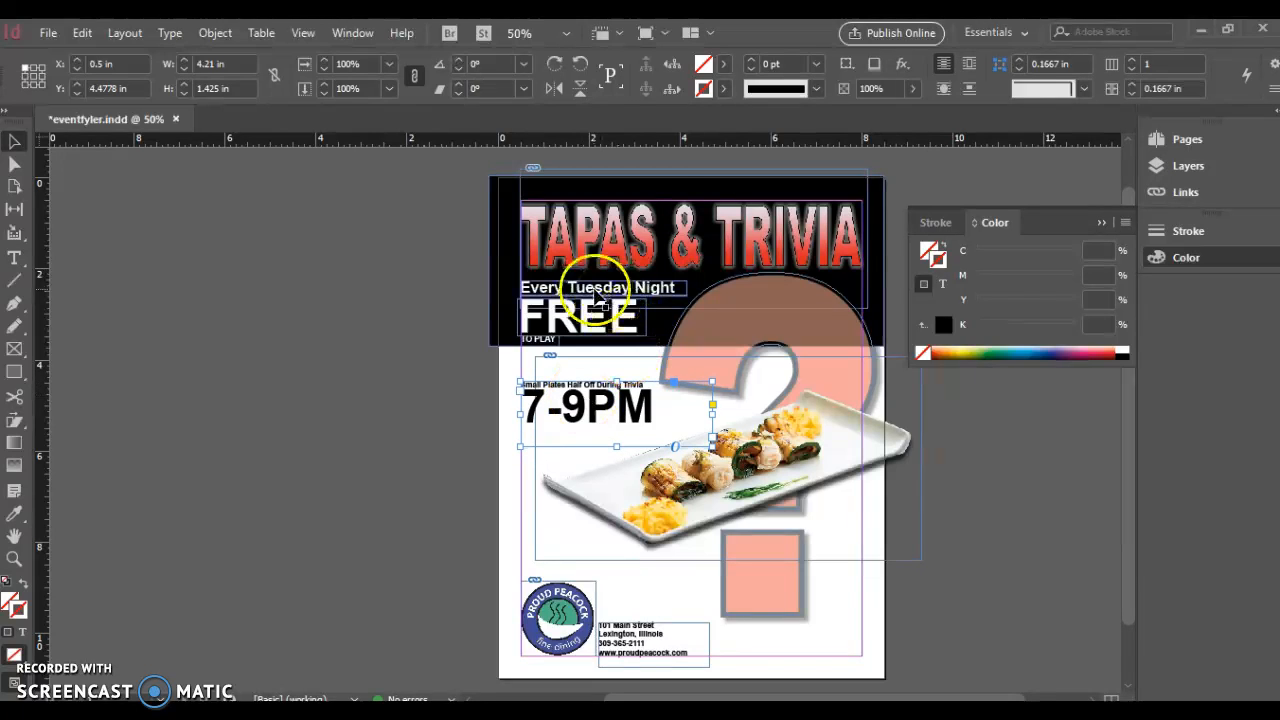
{"action": "left_click", "coordinate": [668, 345]}
{"action": "left_click_drag", "start_coordinate": [683, 347], "coordinate": [685, 357]}
{"action": "left_click", "coordinate": [372, 345]}
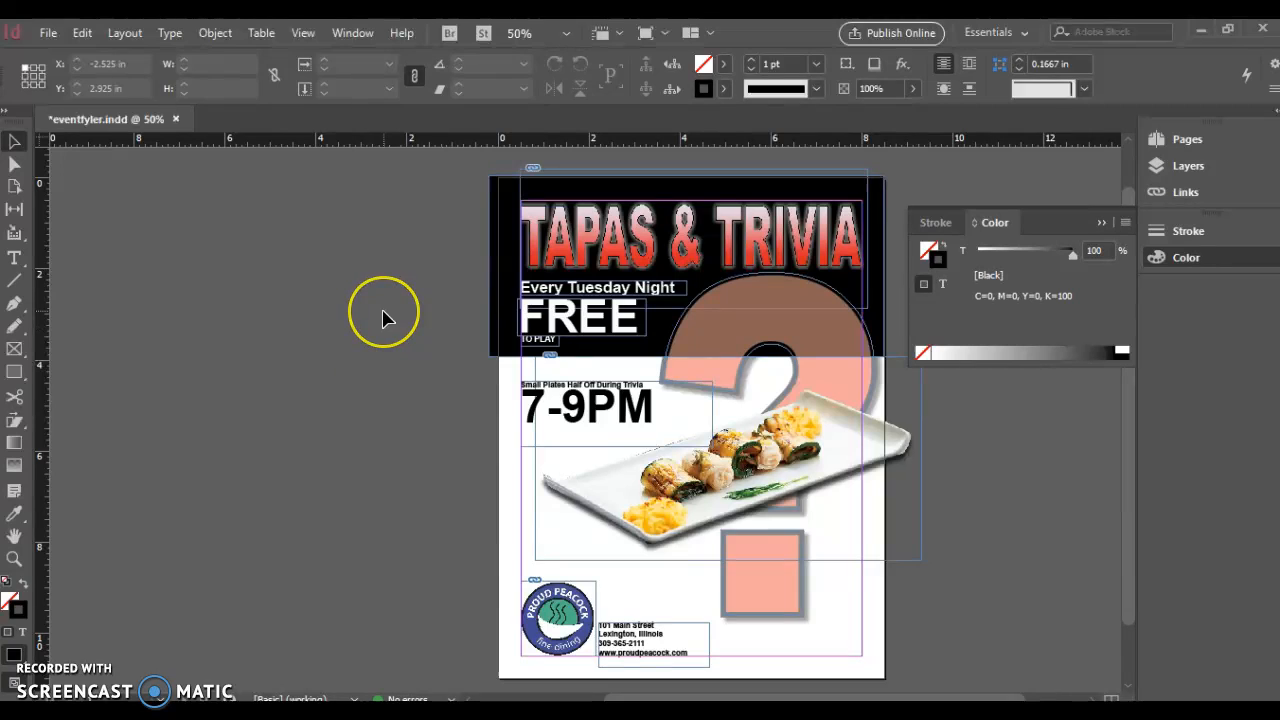